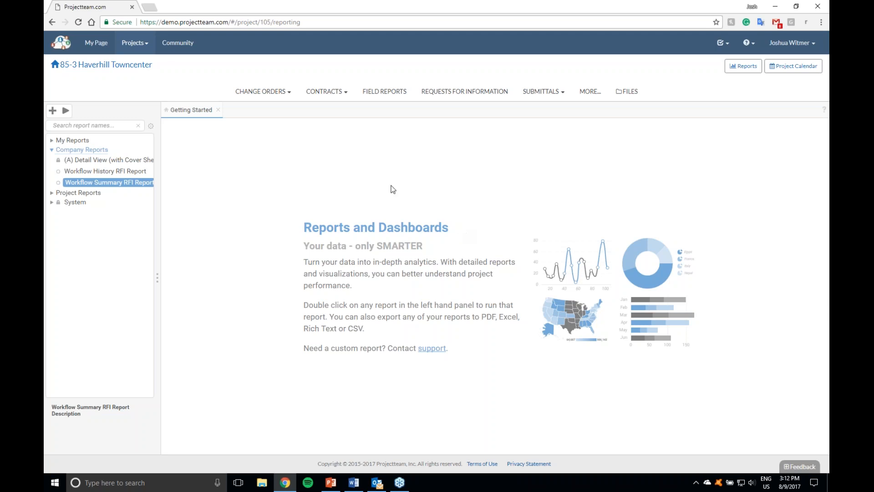
Step: Open the workflow administration of the 85-3 Haverhill Towncenter project and begin a new workflow
{"action": "left_click", "coordinate": [137, 74]}
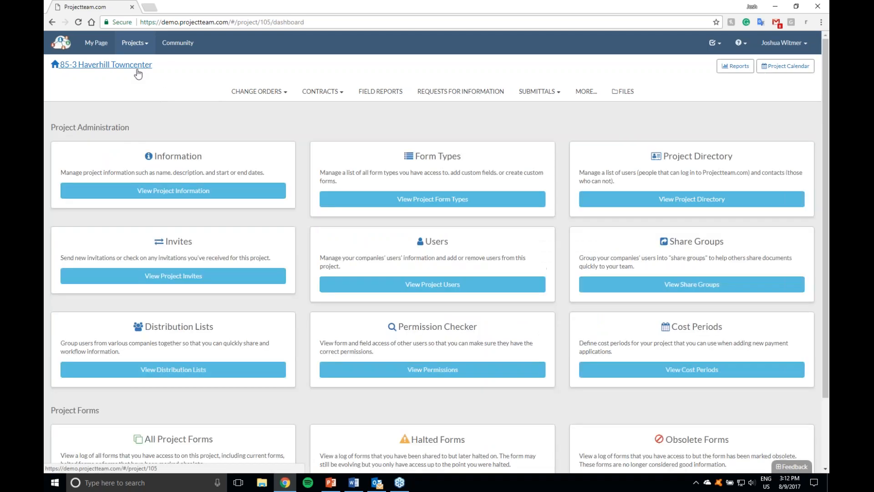
{"action": "left_click", "coordinate": [173, 190]}
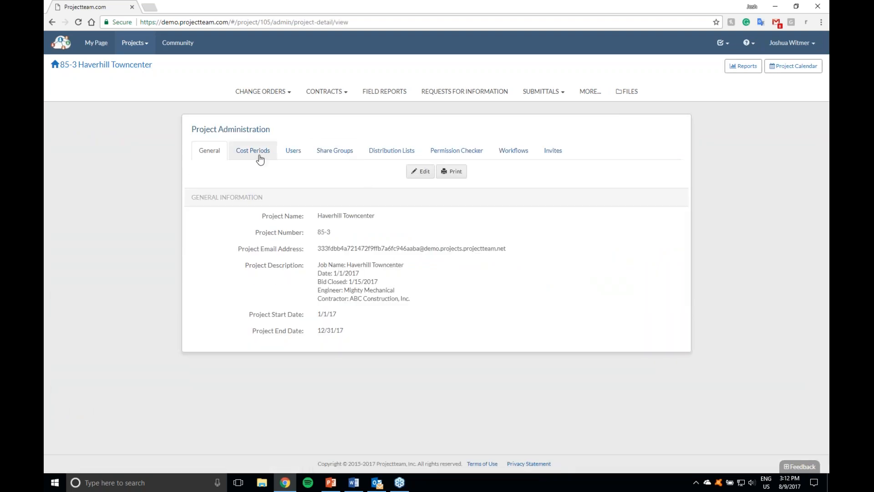
{"action": "left_click", "coordinate": [508, 156]}
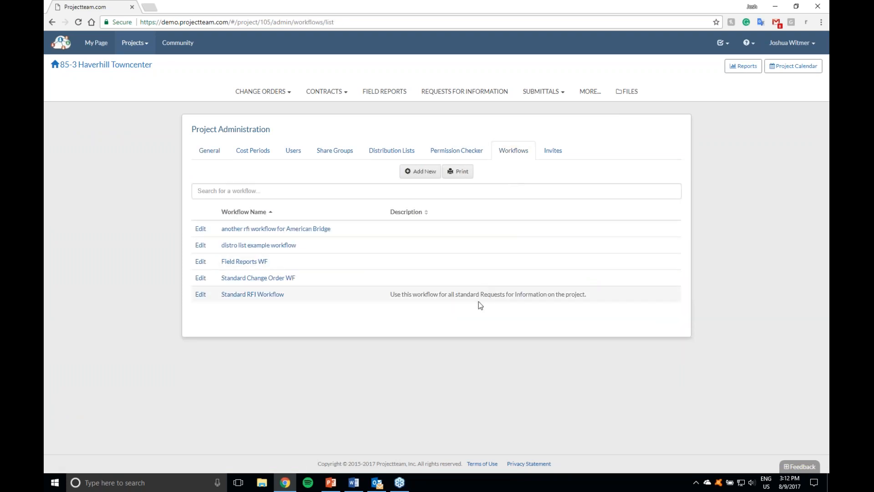
{"action": "left_click", "coordinate": [430, 176]}
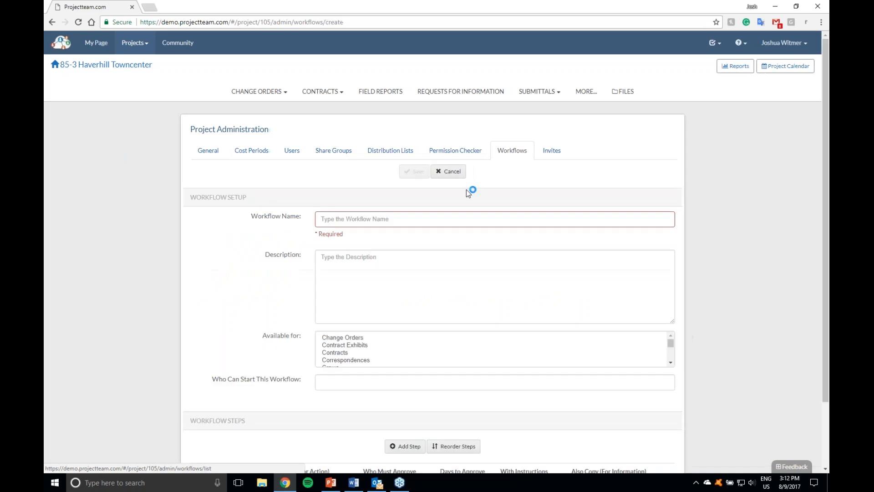
{"action": "scroll", "coordinate": [707, 256], "scroll_direction": "down", "scroll_amount": 3}
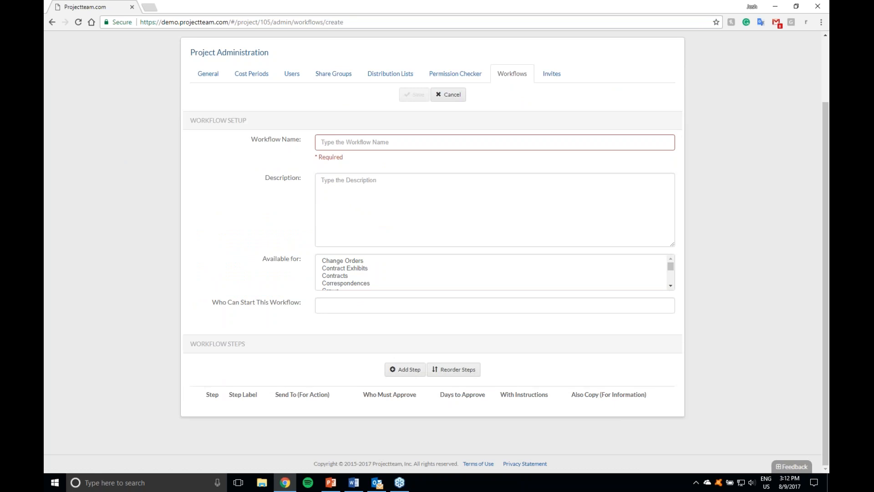
Step: Name the new workflow "Webinar RFI Workflow"
{"action": "left_click", "coordinate": [427, 148]}
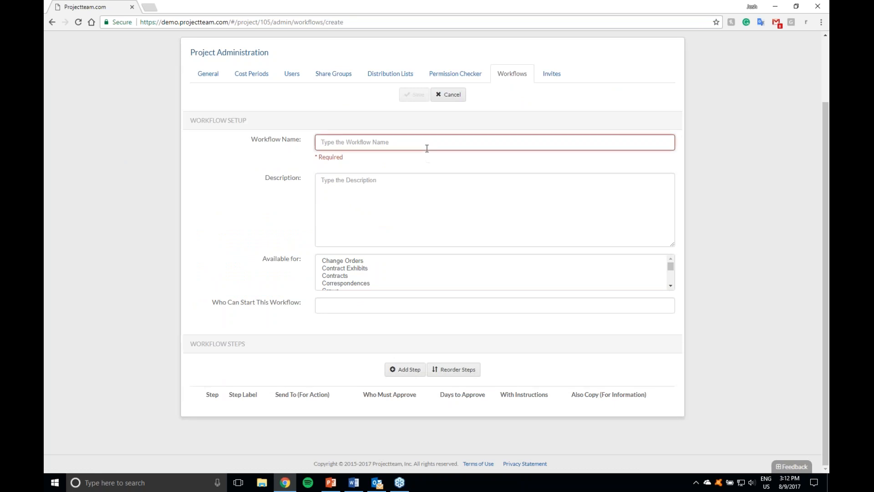
{"action": "type", "text": "Webinar F"}
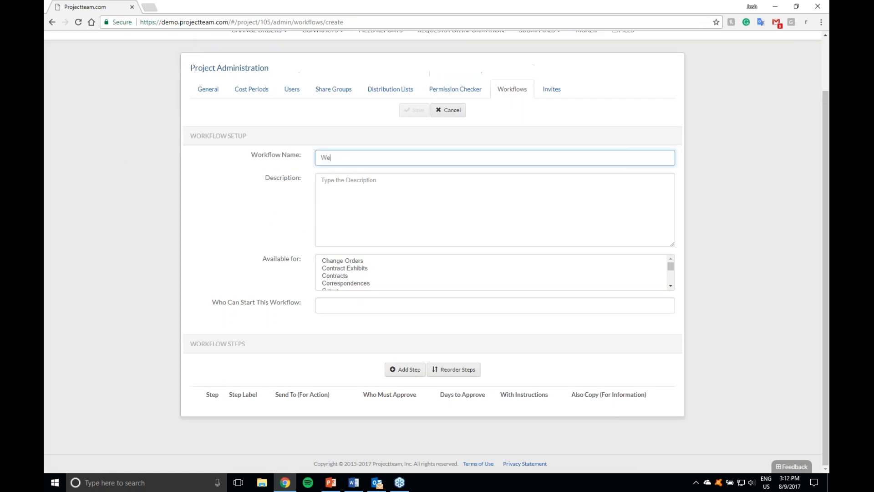
{"action": "key", "text": "BackSpace"}
{"action": "type", "text": "RFI Wokrfl"}
{"action": "key", "text": "BackSpace"}
{"action": "key", "text": "BackSpace"}
{"action": "key", "text": "BackSpace"}
{"action": "key", "text": "BackSpace"}
{"action": "type", "text": "rkflow"}
{"action": "key", "text": "Tab"}
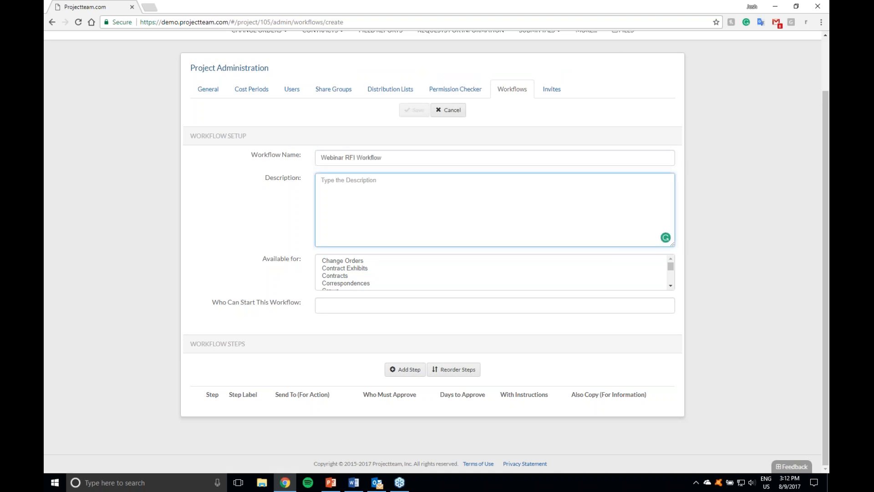
Step: Enter "This is a sample for webinar" as the workflow's description
{"action": "type", "text": "This is a s"}
{"action": "type", "text": "mple"}
{"action": "key", "text": "BackSpace"}
{"action": "key", "text": "BackSpace"}
{"action": "key", "text": "BackSpace"}
{"action": "key", "text": "BackSpace"}
{"action": "key", "text": "BackSpace"}
{"action": "type", "text": "ample f"}
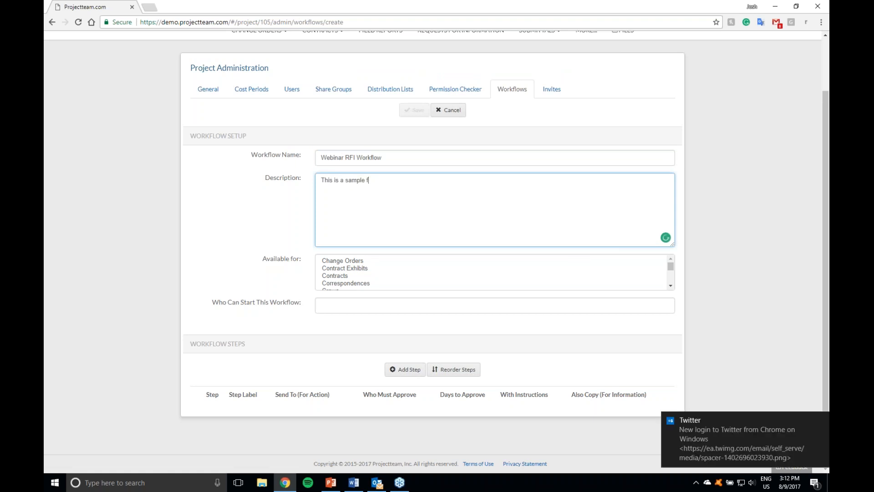
{"action": "type", "text": "or webinar"}
Step: Make the workflow available for Requests For Information only and let all users on project start it
{"action": "left_click", "coordinate": [425, 268]}
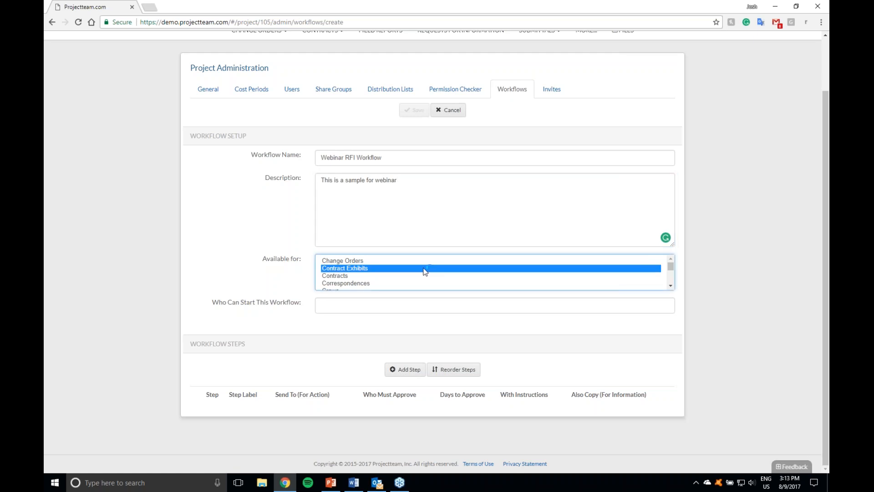
{"action": "key", "text": "r"}
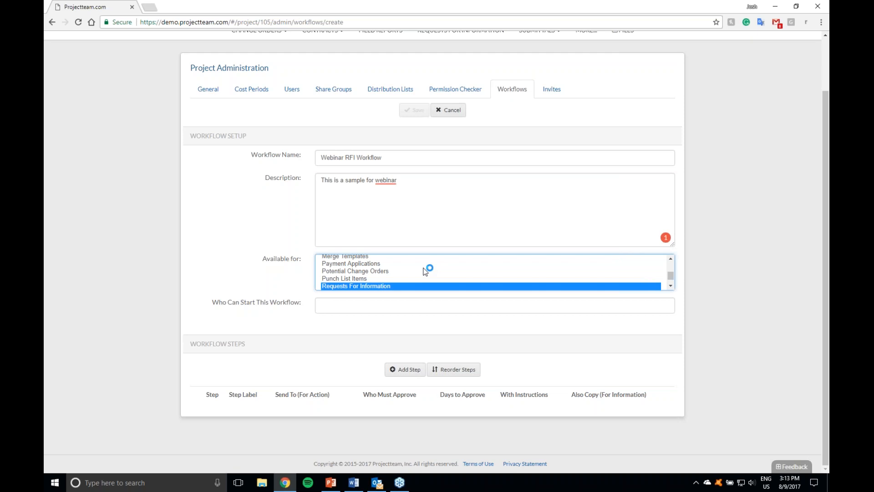
{"action": "left_click", "coordinate": [425, 271], "text": "shift"}
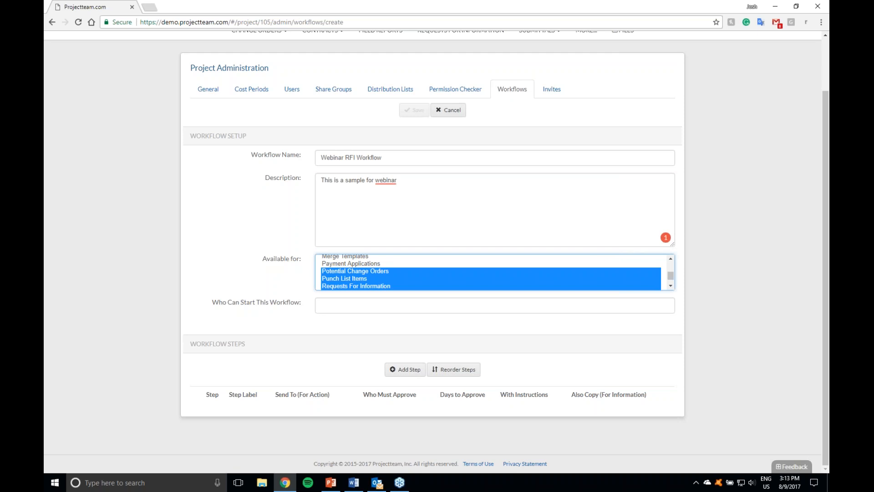
{"action": "left_click", "coordinate": [388, 286]}
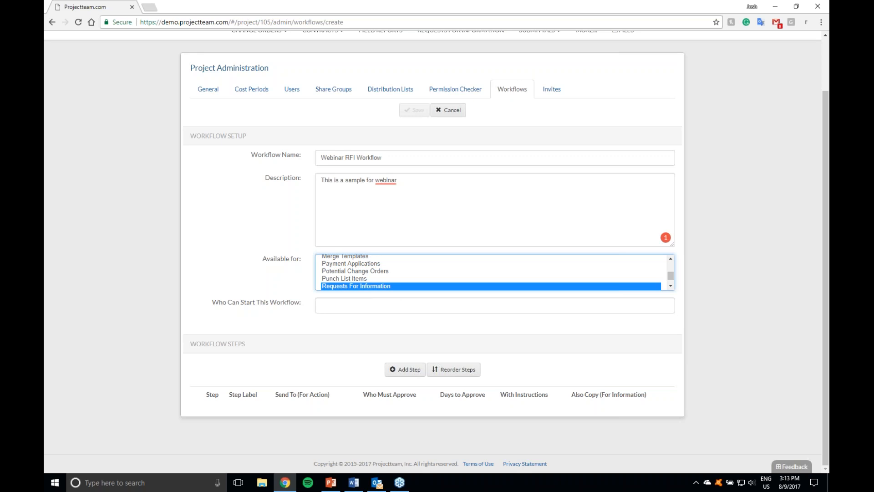
{"action": "left_click", "coordinate": [327, 306]}
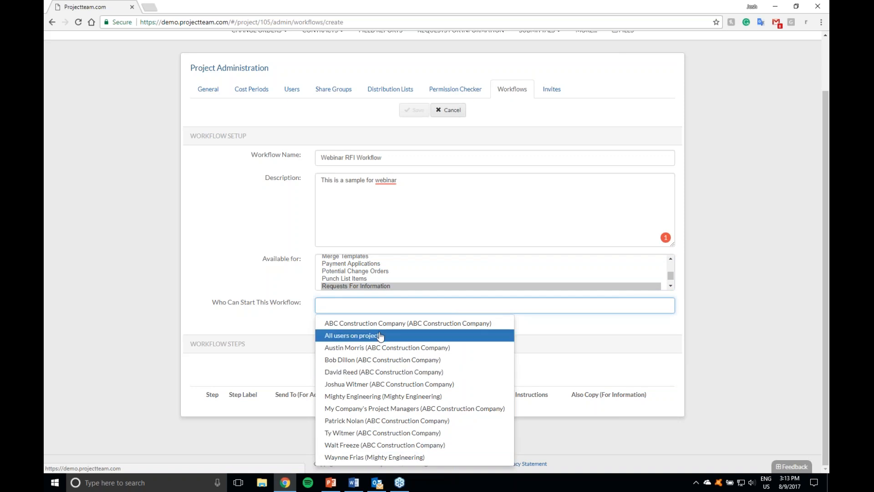
{"action": "left_click", "coordinate": [364, 336]}
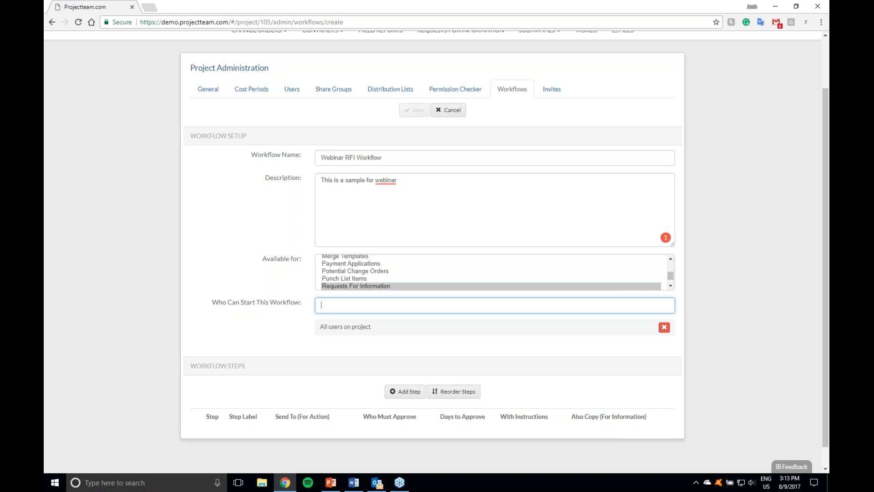
Step: Begin adding the first workflow step and label it "Initiral Approver"
{"action": "left_click", "coordinate": [404, 391]}
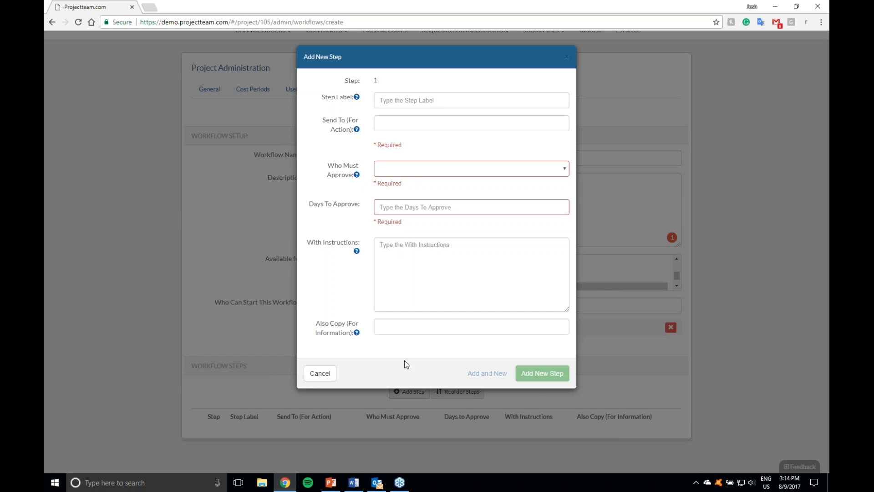
{"action": "left_click", "coordinate": [400, 101]}
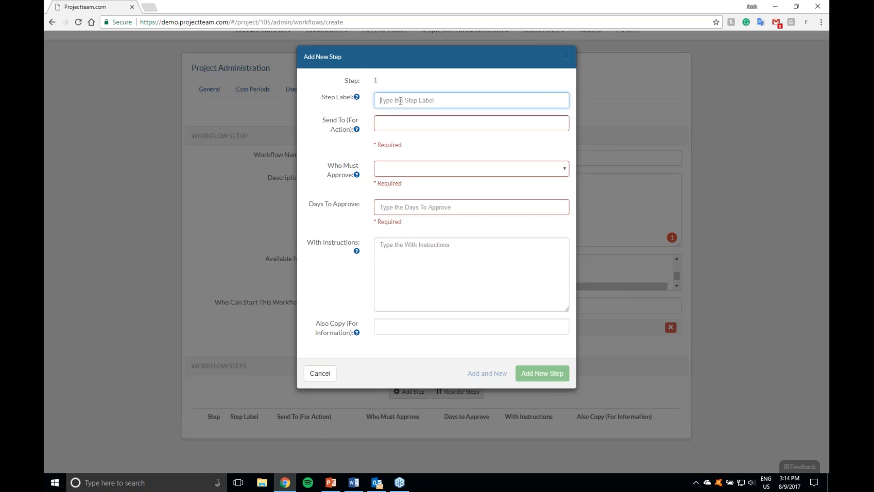
{"action": "type", "text": "Initiral Approver"}
{"action": "key", "text": "Tab"}
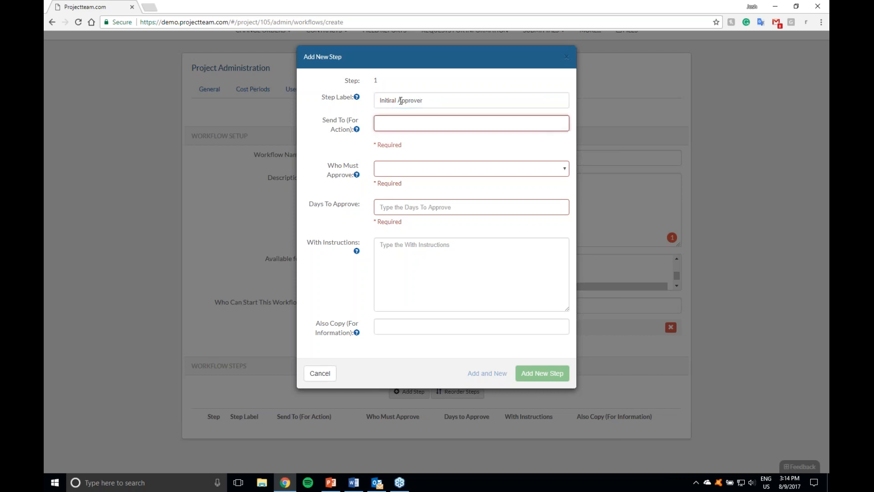
Step: Send the first step for action to the signed-in user and one colleague from ABC Construction Company
{"action": "left_click", "coordinate": [418, 122]}
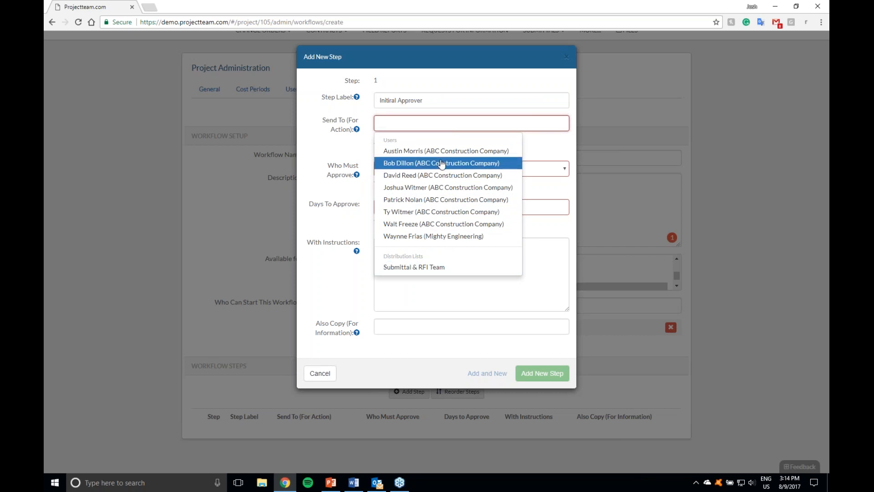
{"action": "left_click", "coordinate": [437, 187]}
{"action": "left_click", "coordinate": [423, 123]}
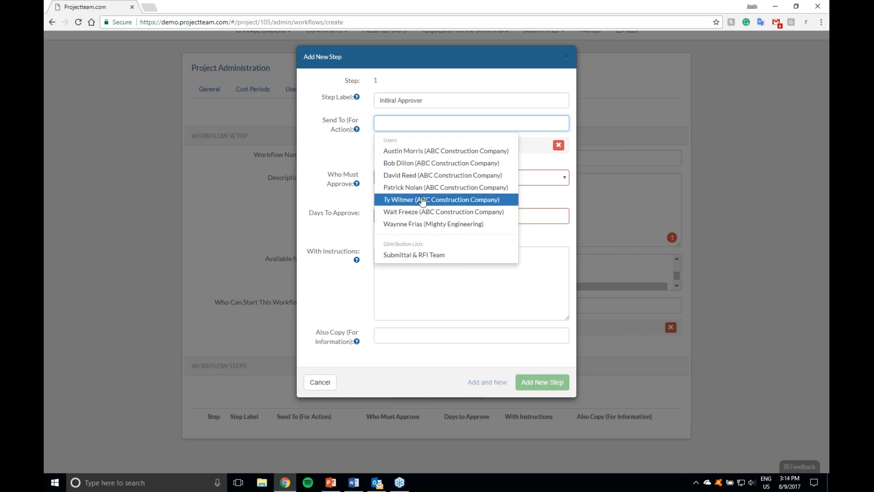
{"action": "left_click", "coordinate": [428, 211]}
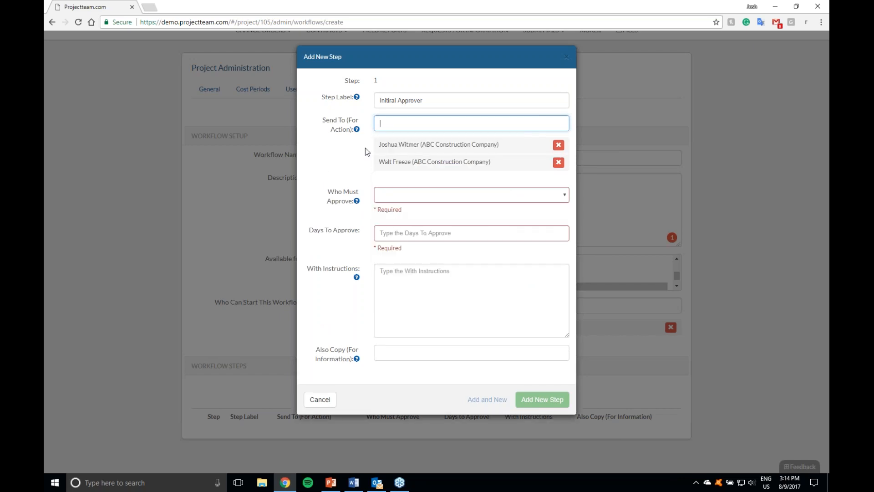
Step: Require approval from Any recipient of the first step and allow 5 days to approve
{"action": "left_click", "coordinate": [415, 198]}
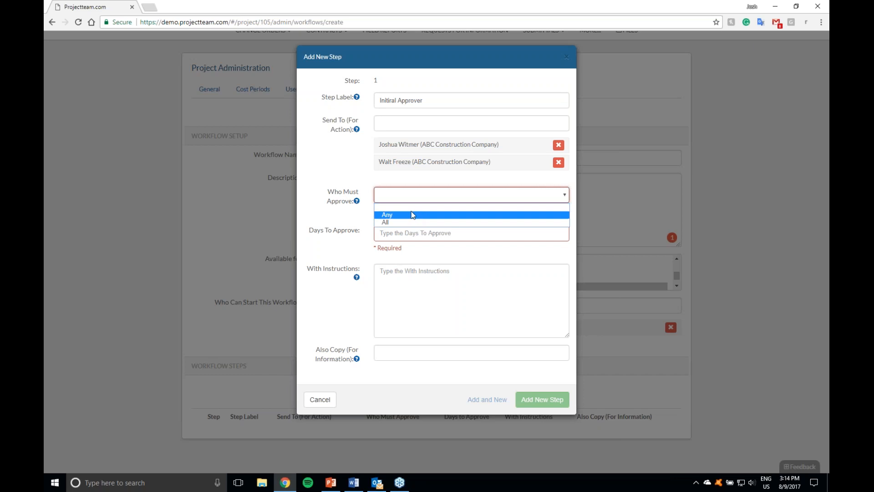
{"action": "left_click", "coordinate": [400, 214]}
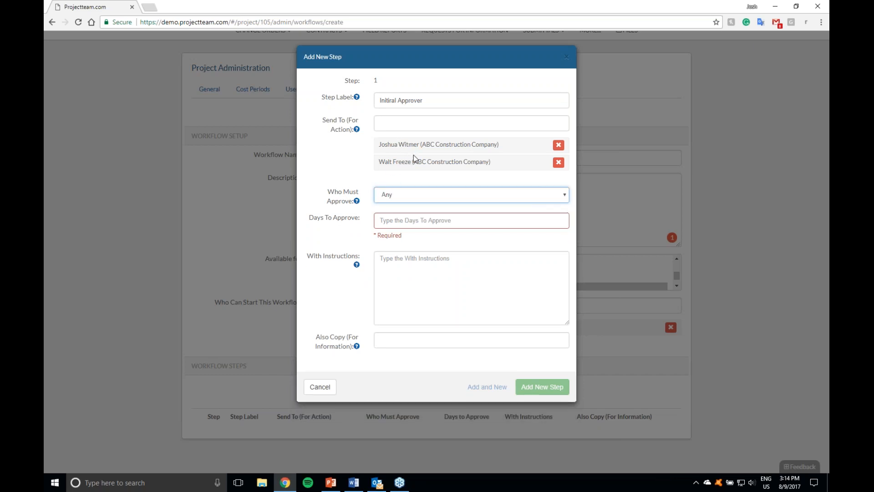
{"action": "left_click", "coordinate": [412, 225]}
{"action": "type", "text": "5"}
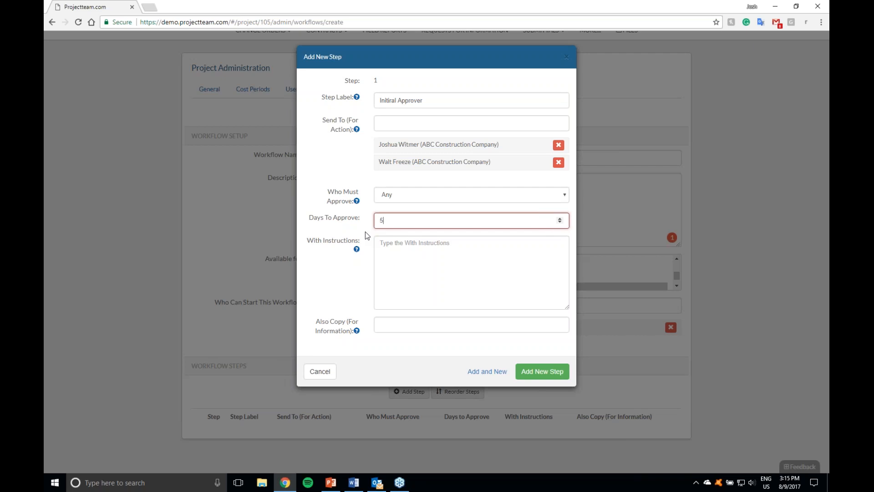
Step: Give the first step the instructions "You're the first step please add attachments." and add it, continuing with another new step
{"action": "left_click", "coordinate": [377, 237]}
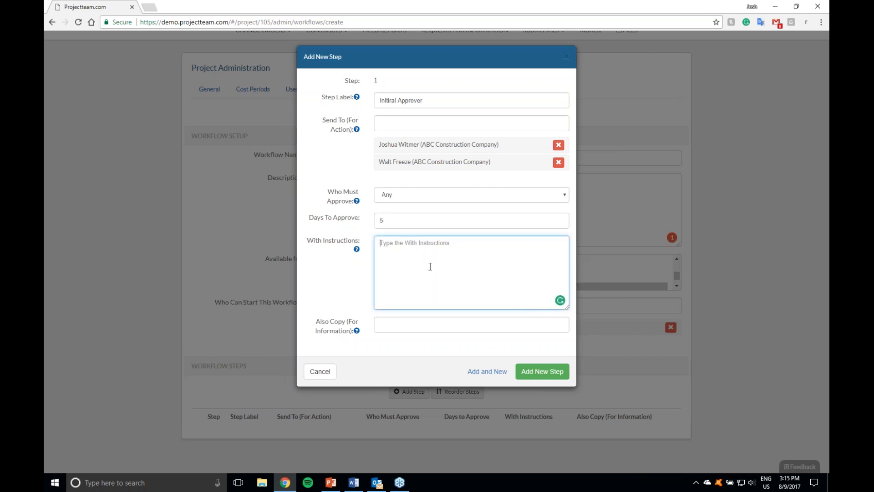
{"action": "type", "text": "Your"}
{"action": "key", "text": "BackSpace"}
{"action": "type", "text": "'re the fi"}
{"action": "type", "text": "rst step please add attachments."}
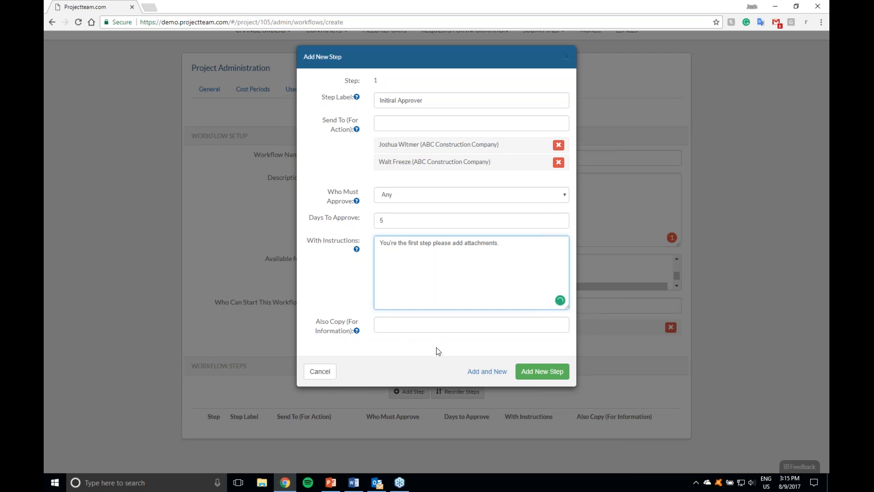
{"action": "left_click", "coordinate": [494, 373]}
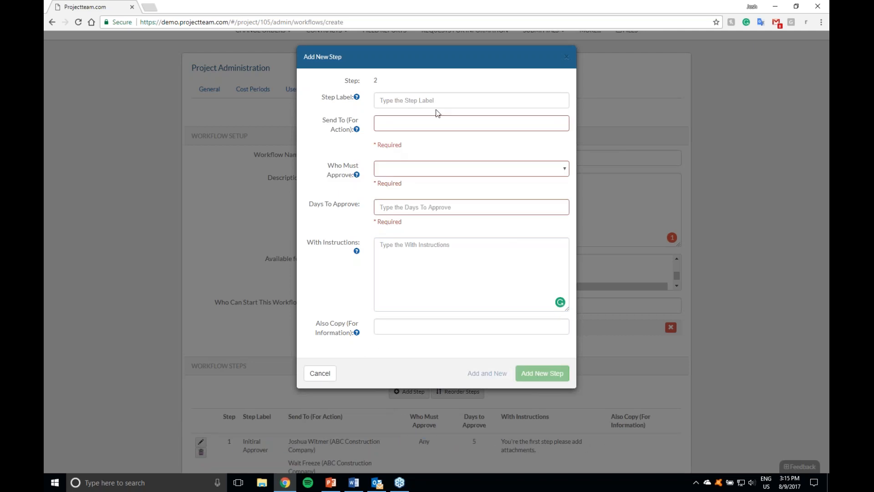
Step: Label the second workflow step "Final Reviewer"
{"action": "left_click", "coordinate": [399, 104]}
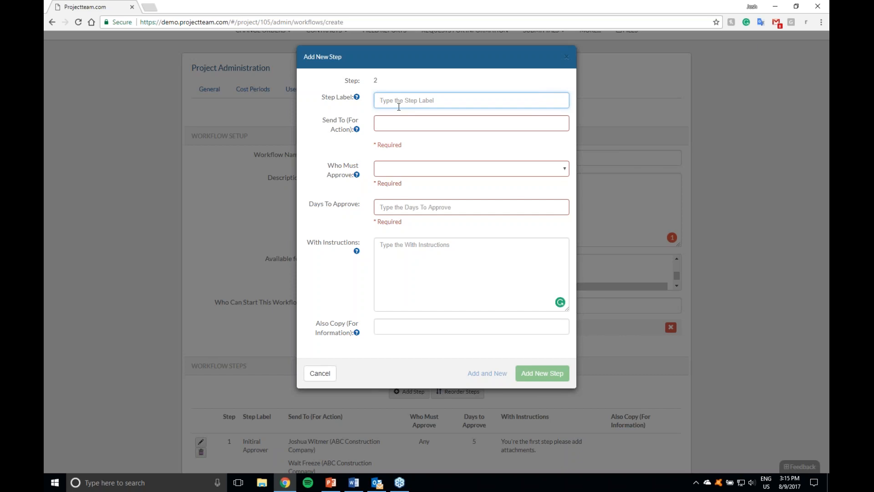
{"action": "type", "text": "Final Reviewer"}
{"action": "key", "text": "BackSpace"}
{"action": "type", "text": "wer"}
{"action": "key", "text": "Tab"}
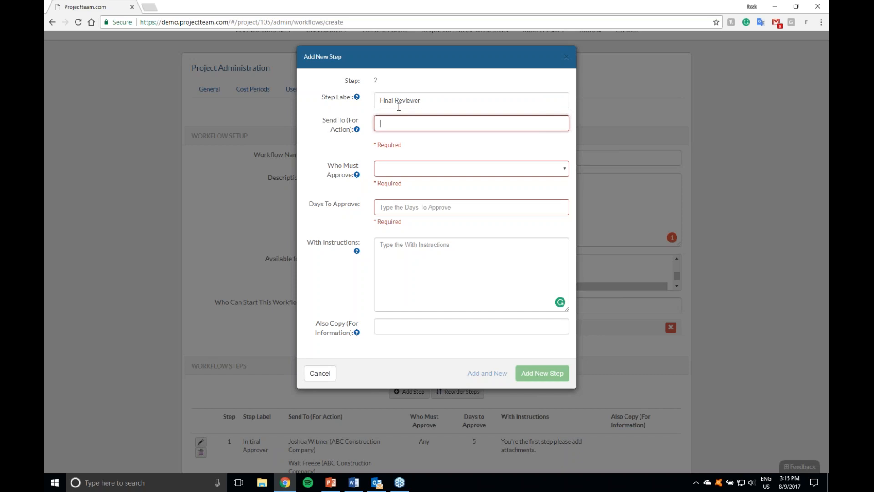
Step: Send the second step for action to the signed-in user, with Any approval required and 4 days to approve
{"action": "type", "text": "jo"}
{"action": "key", "text": "Return"}
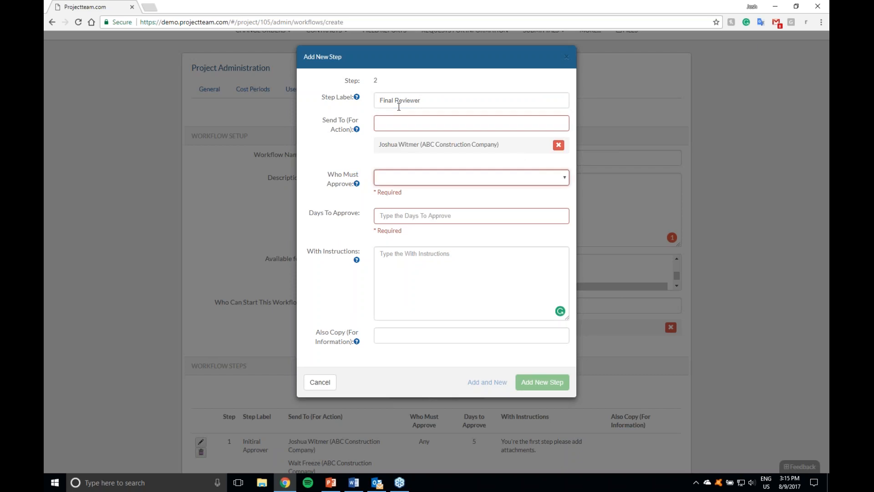
{"action": "key", "text": "Tab"}
{"action": "key", "text": "Down"}
{"action": "key", "text": "Tab"}
{"action": "type", "text": "4"}
{"action": "key", "text": "Tab"}
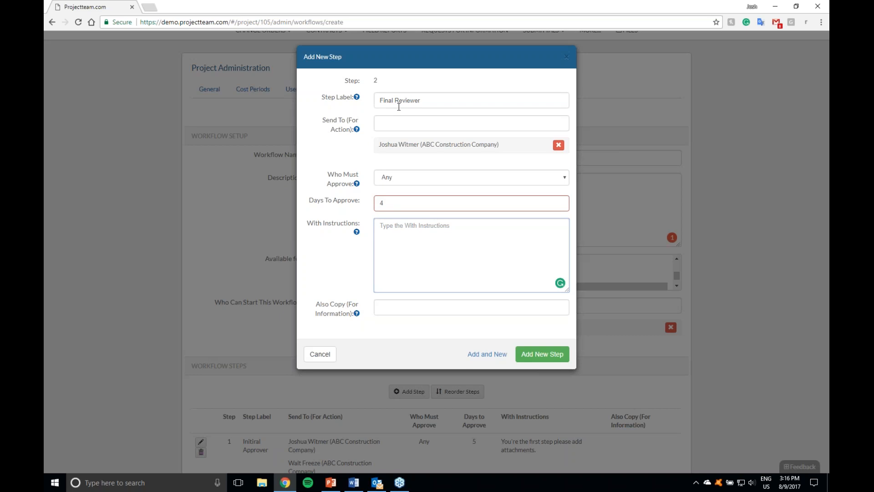
Step: Give the second step the instructions "Final approver please print and put in folder." and add it to the workflow
{"action": "type", "text": "Fi"}
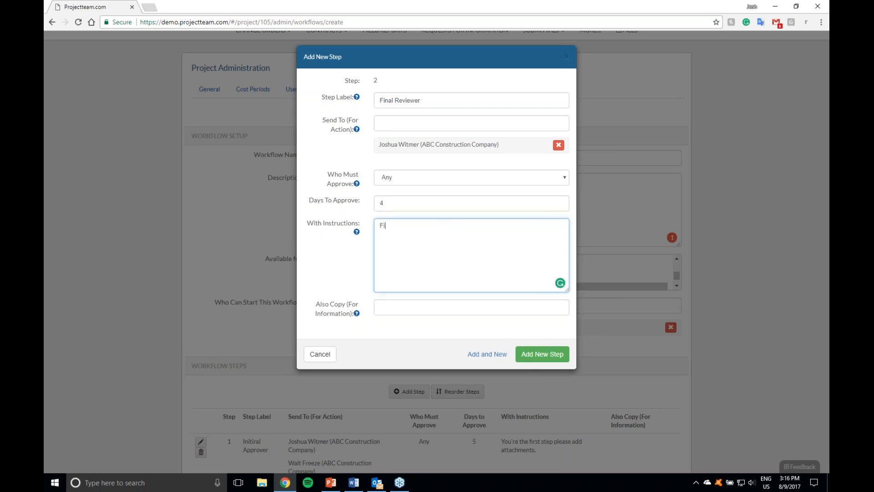
{"action": "type", "text": "nal approver please print and put in folder."}
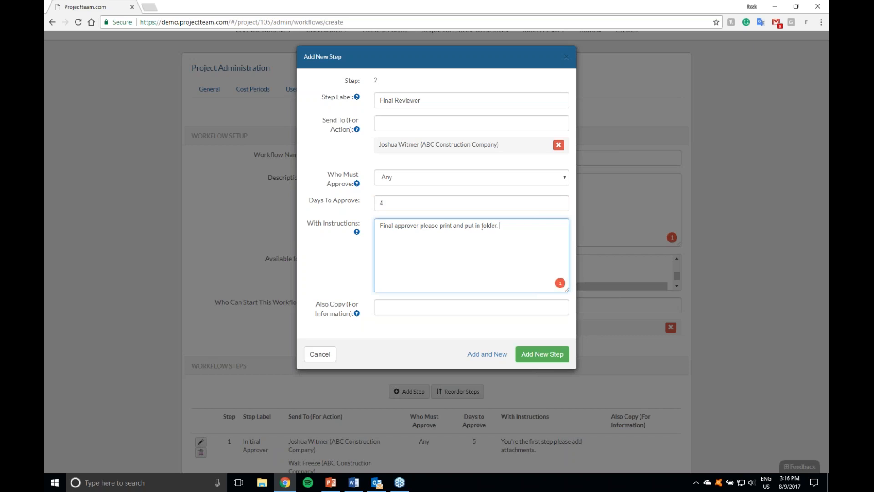
{"action": "left_click", "coordinate": [530, 354]}
Step: Check the two listed workflow steps and save the new RFI workflow
{"action": "scroll", "coordinate": [528, 349], "scroll_direction": "down", "scroll_amount": 3}
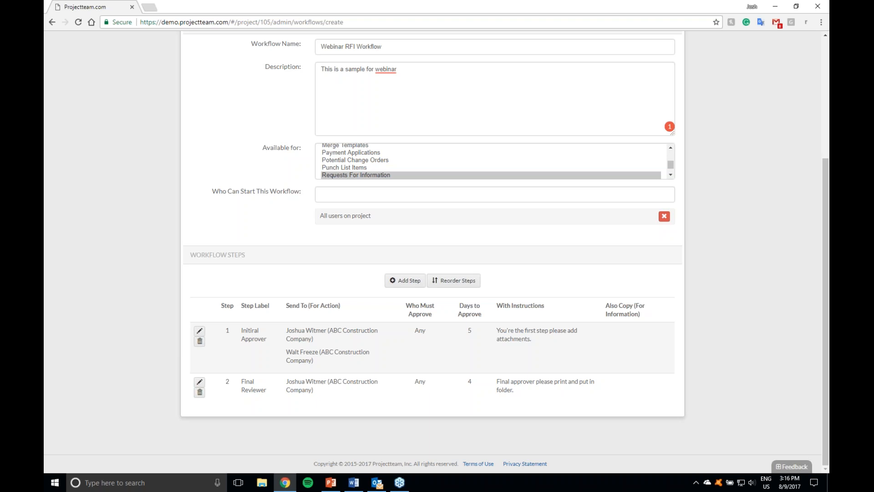
{"action": "scroll", "coordinate": [314, 320], "scroll_direction": "up", "scroll_amount": 5}
{"action": "left_click", "coordinate": [411, 174]}
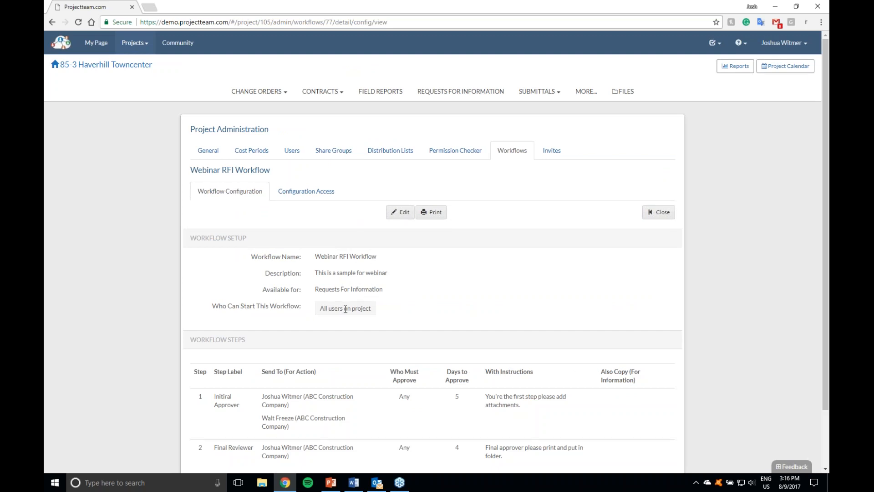
Step: Start a new Request For Information in the project and give it the subject "Webinar RFI"
{"action": "left_click", "coordinate": [447, 93]}
{"action": "left_click", "coordinate": [408, 146]}
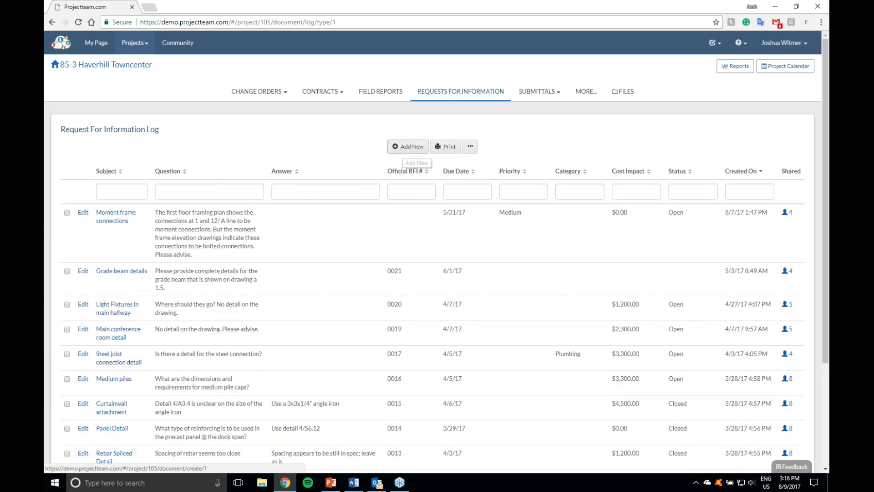
{"action": "type", "text": "Webin"}
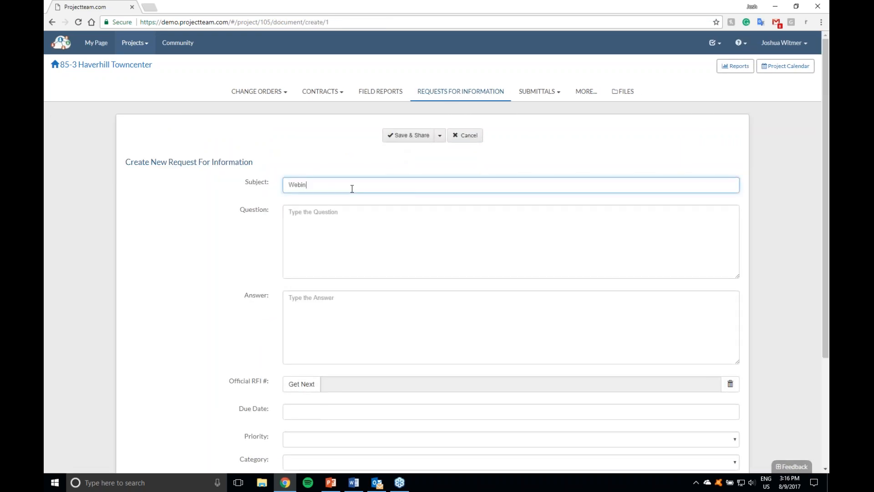
{"action": "type", "text": "ar RFI"}
{"action": "key", "text": "Tab"}
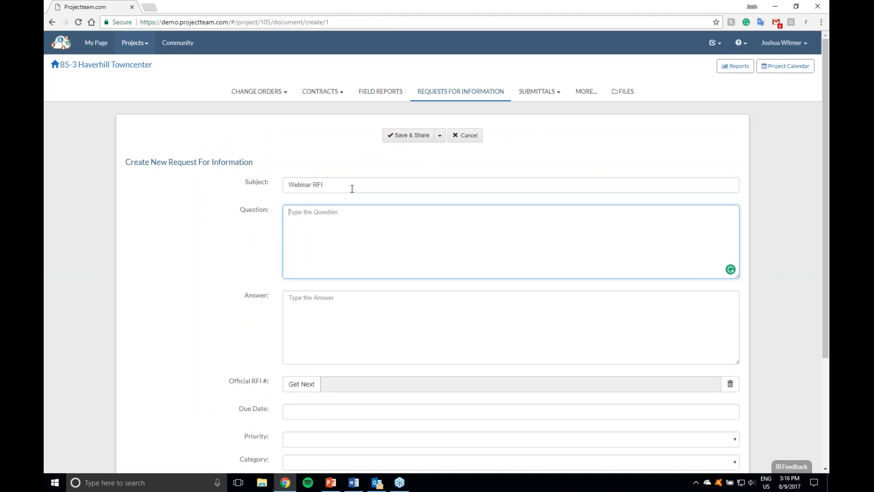
Step: Enter the question "What time does the webinar start?" and save the RFI without sharing it
{"action": "type", "text": "What time does the weibanr"}
{"action": "key", "text": "BackSpace"}
{"action": "key", "text": "BackSpace"}
{"action": "key", "text": "BackSpace"}
{"action": "key", "text": "BackSpace"}
{"action": "key", "text": "BackSpace"}
{"action": "key", "text": "BackSpace"}
{"action": "key", "text": "BackSpace"}
{"action": "type", "text": "ebinar start?"}
{"action": "left_click", "coordinate": [441, 136]}
{"action": "left_click", "coordinate": [437, 164]}
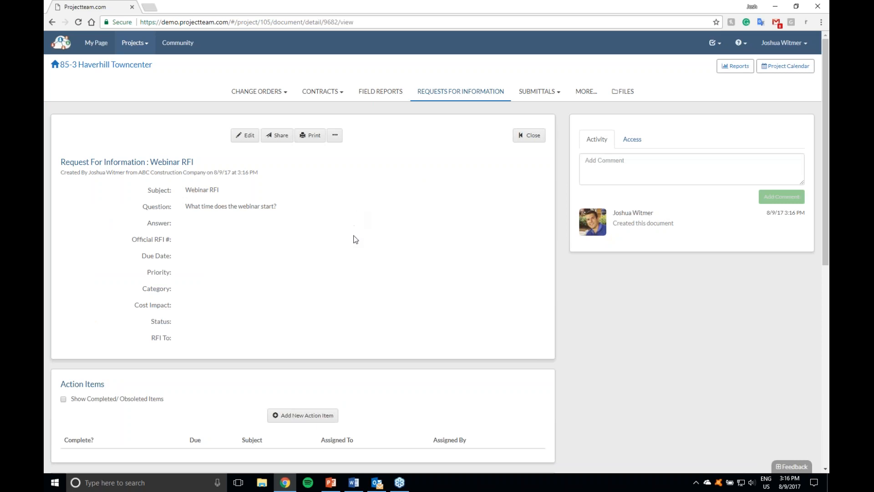
Step: Start the Webinar RFI Workflow on the saved RFI
{"action": "scroll", "coordinate": [356, 239], "scroll_direction": "down", "scroll_amount": 4}
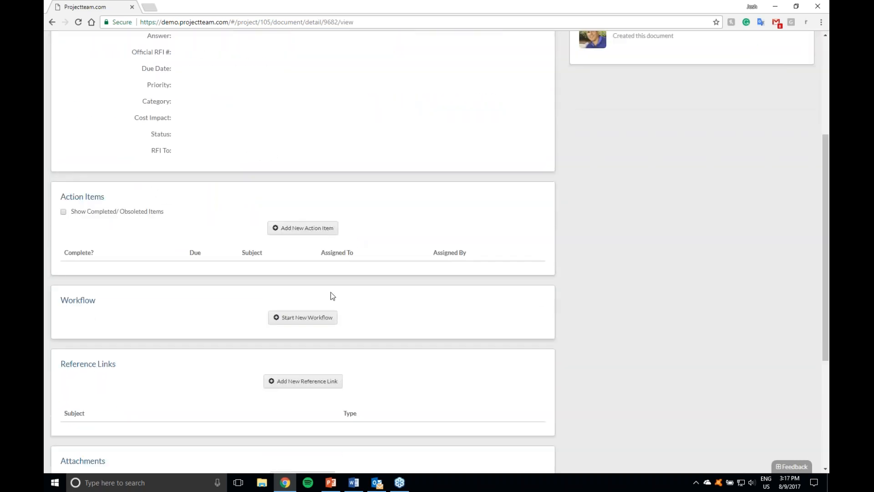
{"action": "left_click", "coordinate": [302, 320]}
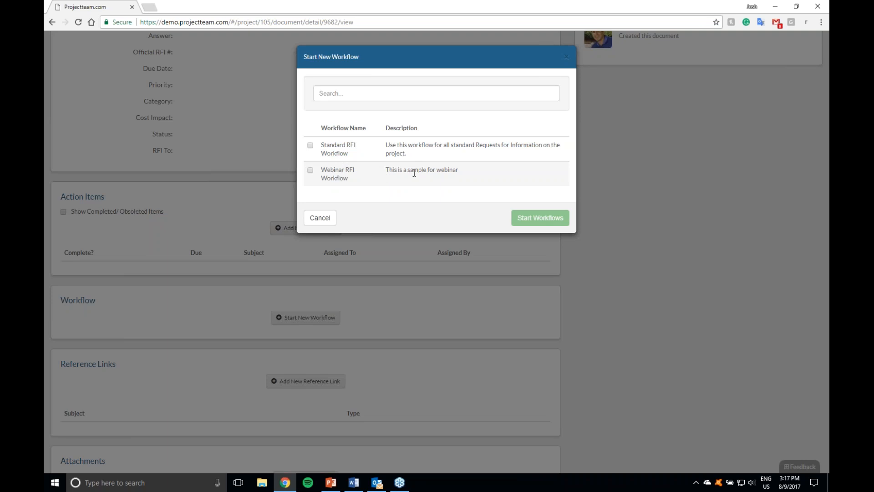
{"action": "left_click", "coordinate": [311, 170]}
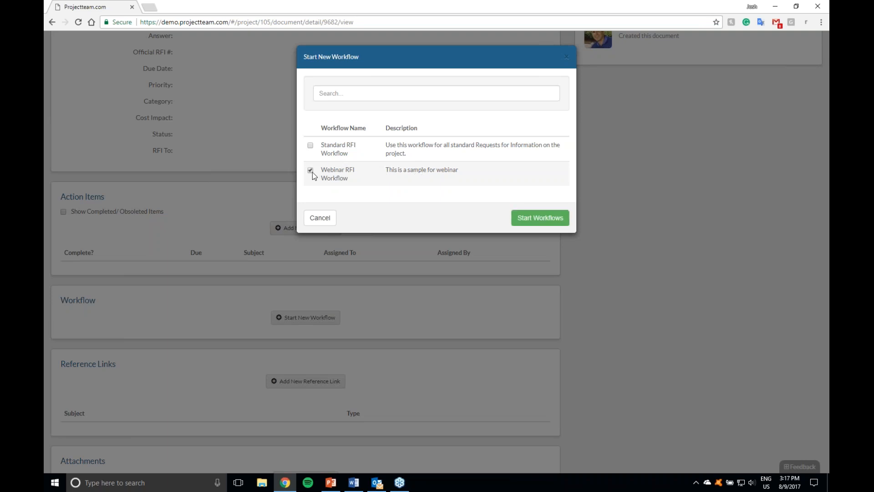
{"action": "left_click", "coordinate": [521, 215]}
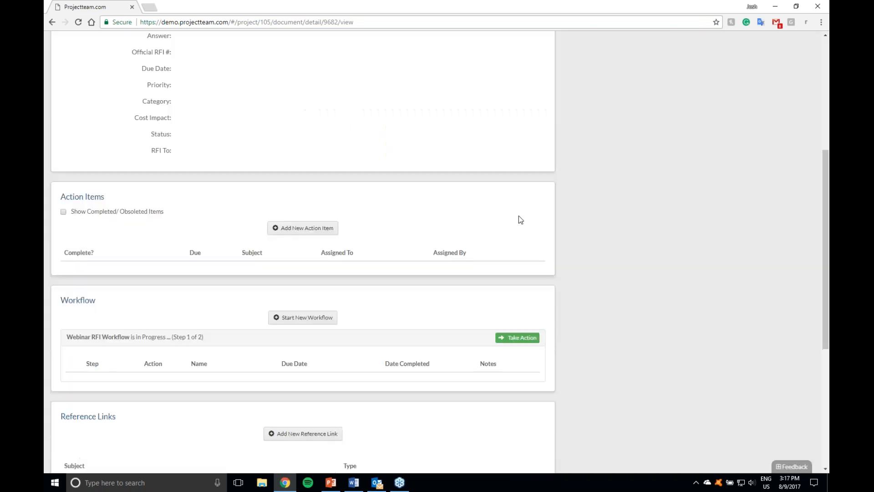
Step: Take action on the first workflow step by marking it as Pass with no notes
{"action": "scroll", "coordinate": [442, 230], "scroll_direction": "down", "scroll_amount": 4}
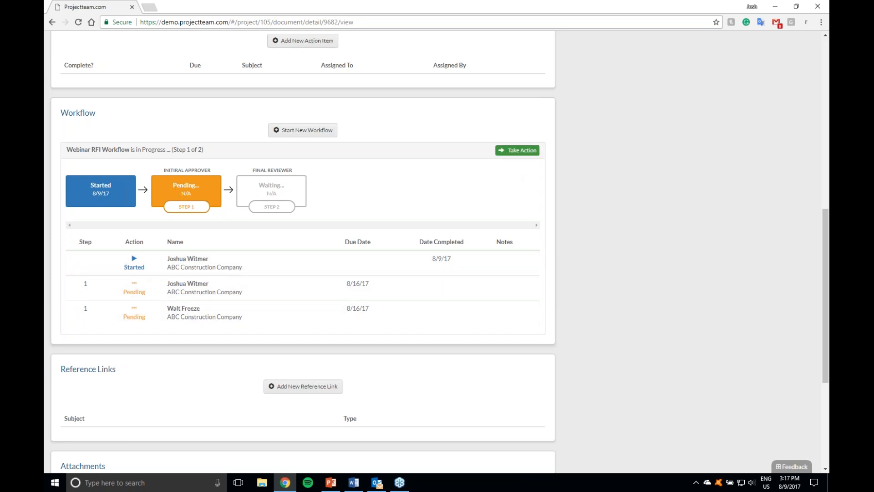
{"action": "left_click", "coordinate": [517, 151]}
{"action": "left_click", "coordinate": [390, 89]}
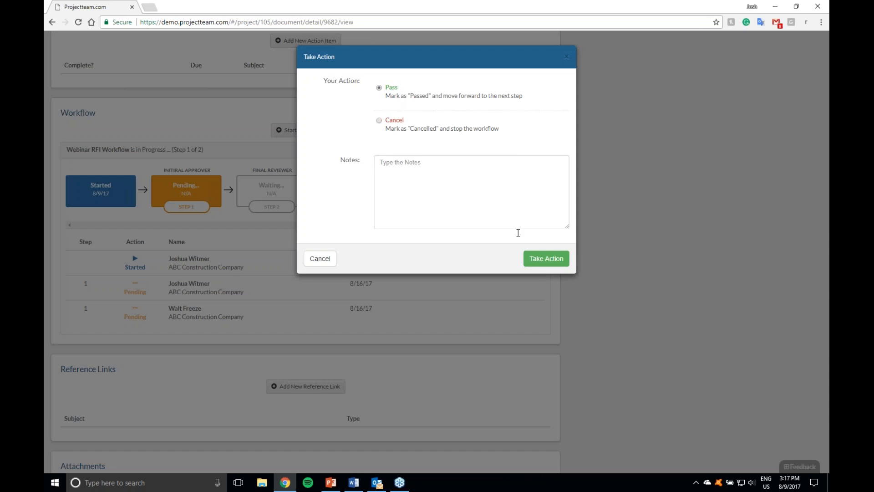
{"action": "left_click", "coordinate": [547, 258]}
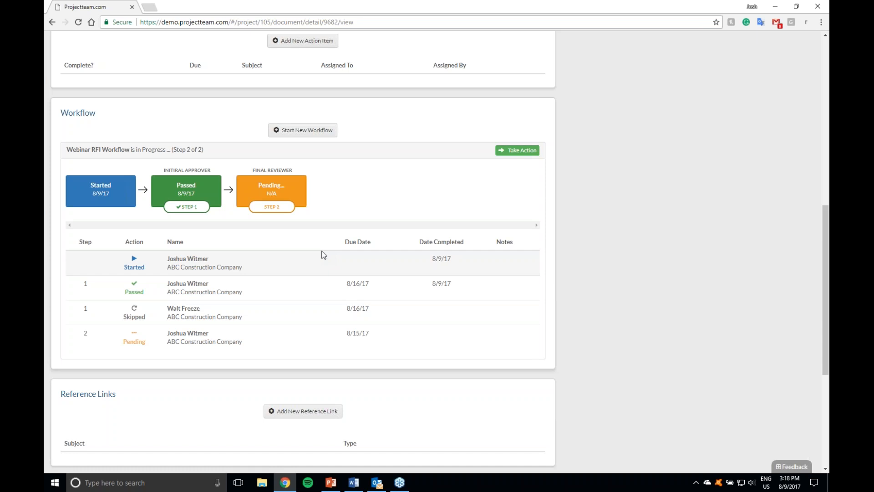
{"action": "scroll", "coordinate": [323, 254], "scroll_direction": "up", "scroll_amount": 10}
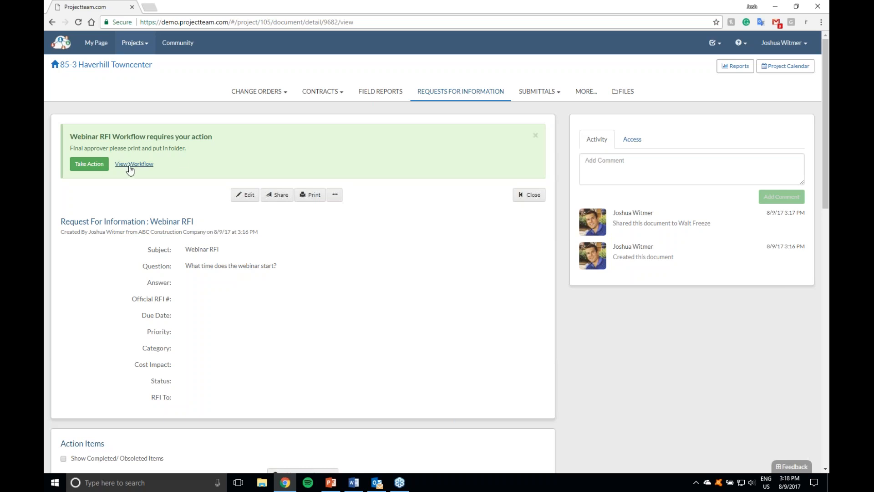
{"action": "left_click", "coordinate": [89, 164]}
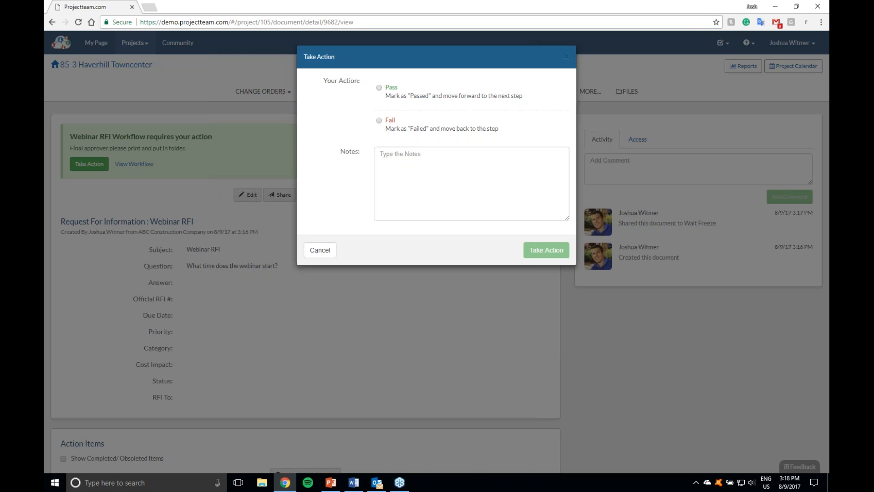
{"action": "left_click", "coordinate": [390, 132]}
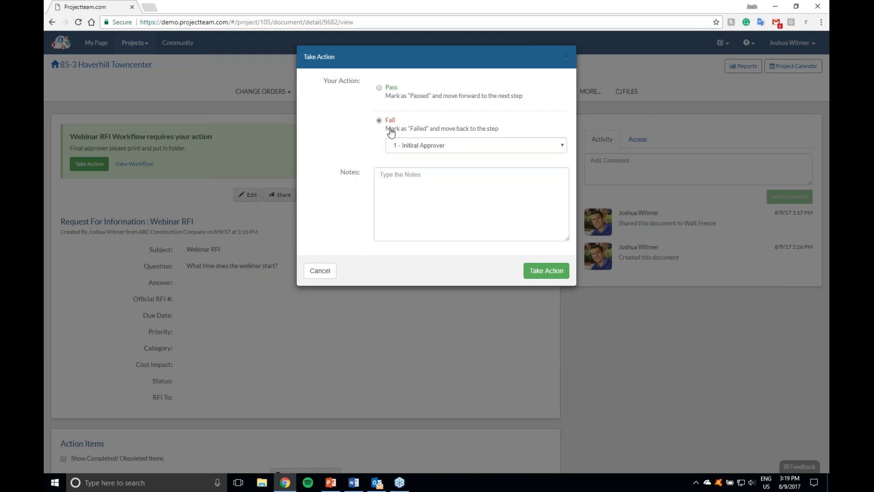
{"action": "left_click", "coordinate": [402, 146]}
{"action": "left_click", "coordinate": [410, 157]}
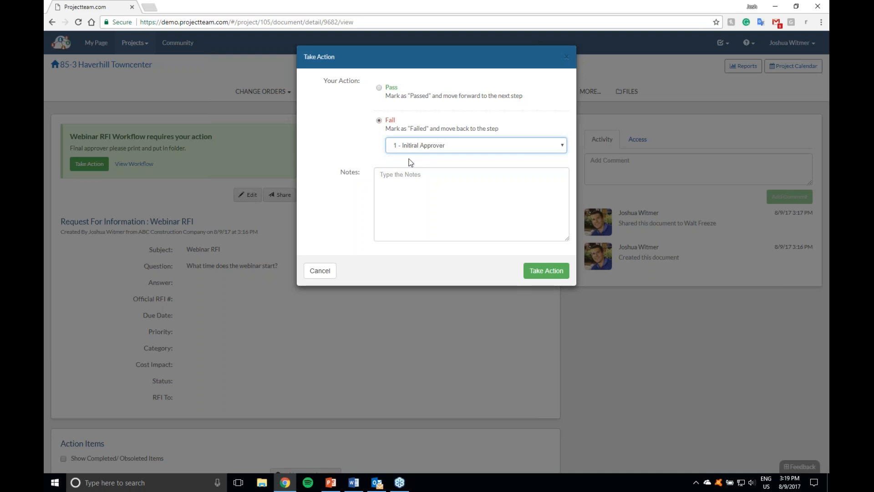
{"action": "left_click", "coordinate": [407, 178]}
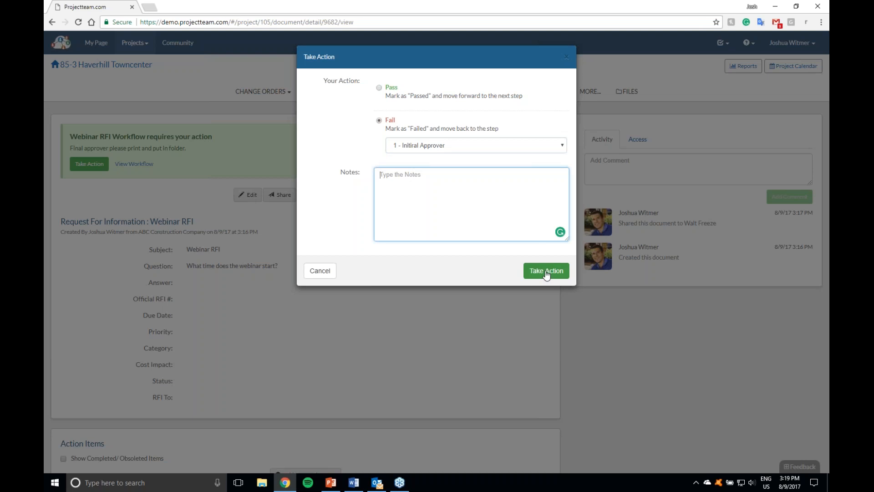
{"action": "left_click", "coordinate": [566, 56]}
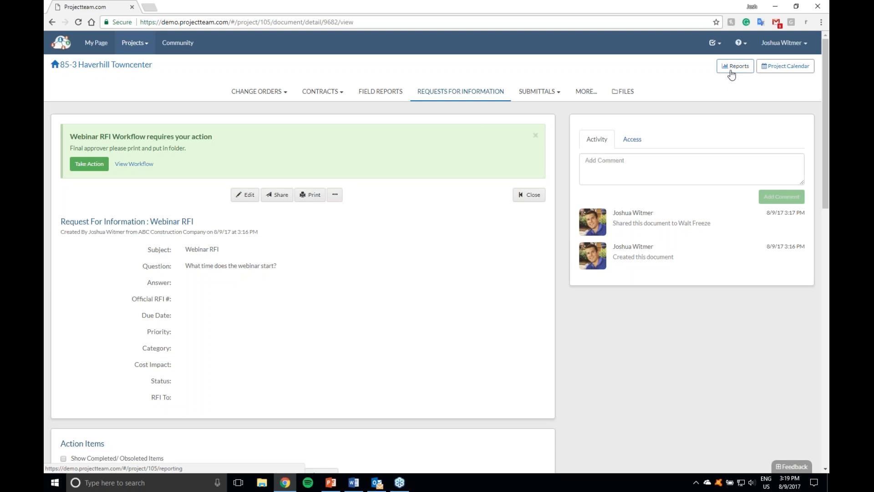
Step: Open the project's reports and look through the System report group, including the Payment Applications reports
{"action": "left_click", "coordinate": [735, 68]}
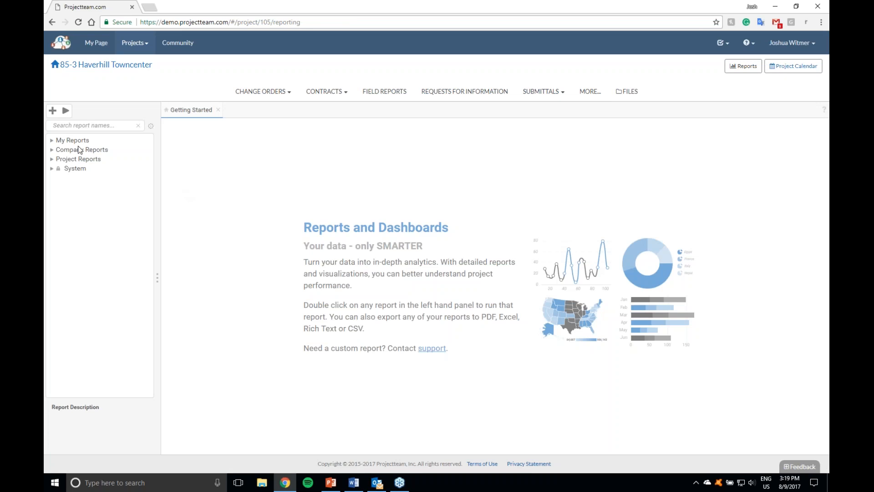
{"action": "left_click", "coordinate": [52, 168]}
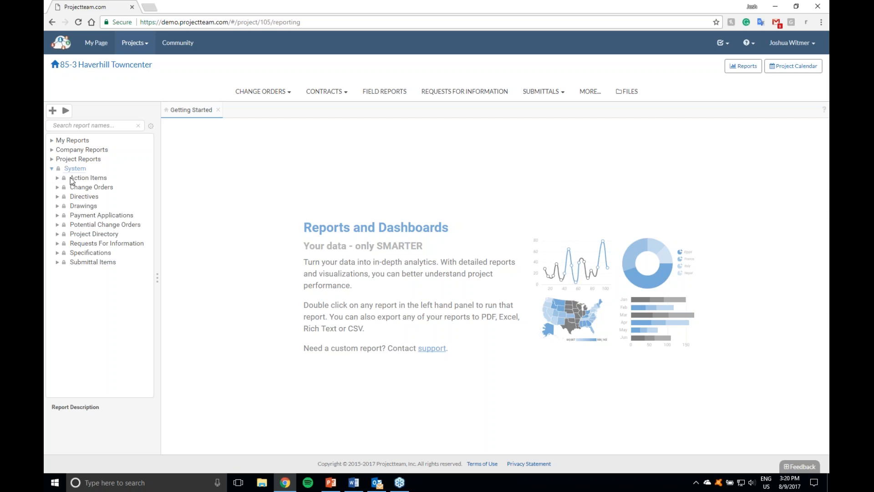
{"action": "left_click", "coordinate": [58, 215]}
{"action": "left_click", "coordinate": [111, 227]}
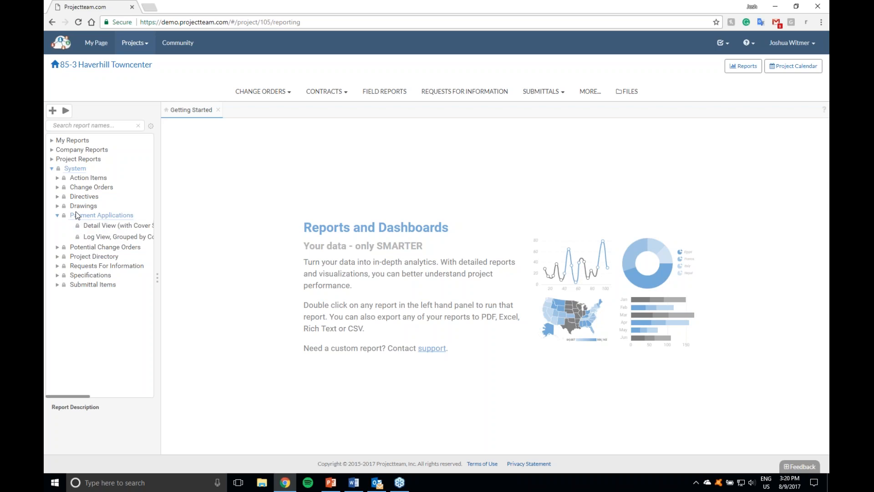
{"action": "left_click", "coordinate": [52, 169]}
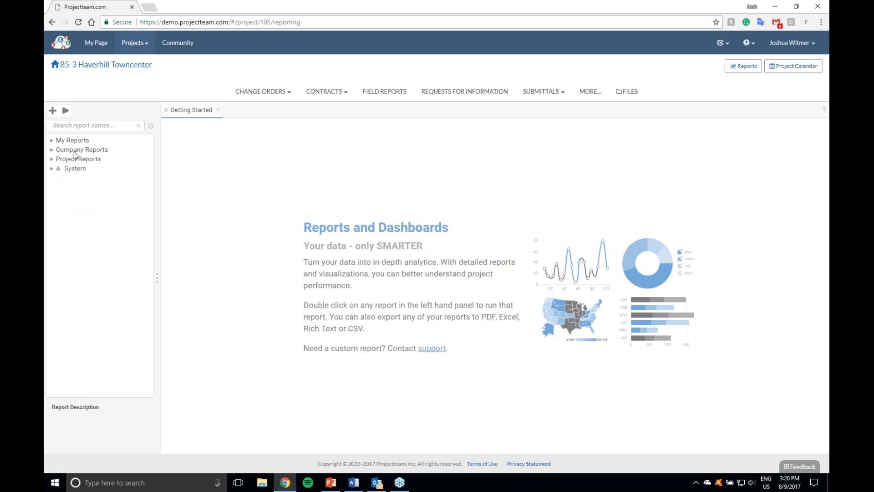
Step: Run the Custom RFI Report from My Reports and view its RFI status chart and tables
{"action": "left_click", "coordinate": [57, 140]}
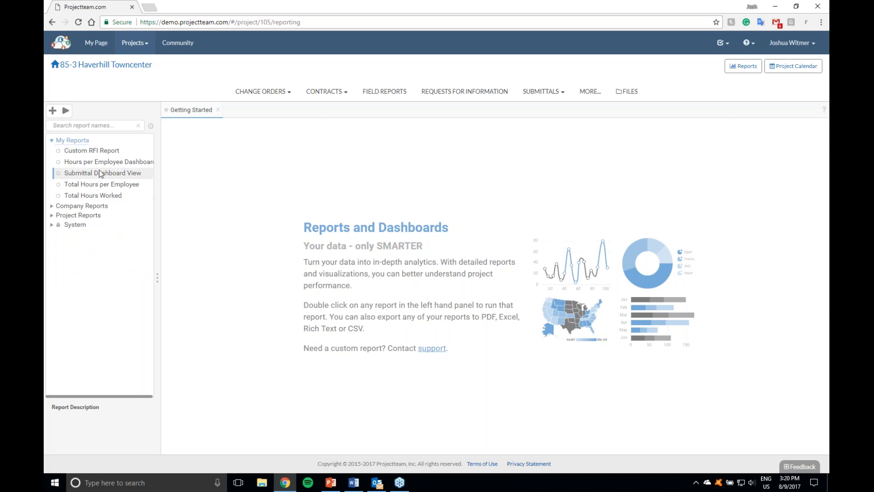
{"action": "double_click", "coordinate": [105, 154]}
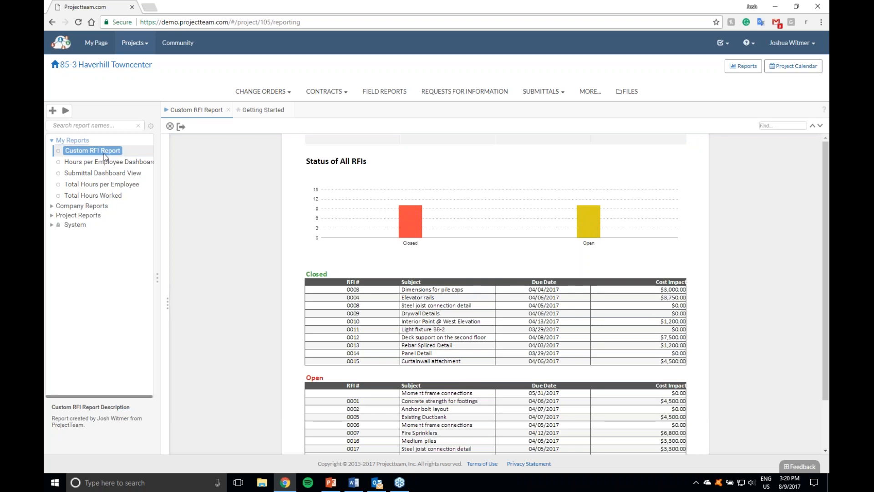
{"action": "left_click", "coordinate": [52, 140]}
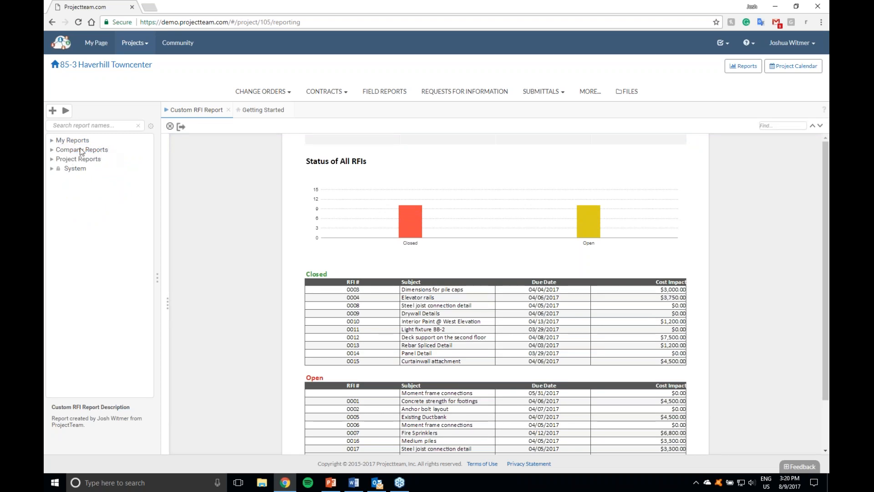
Step: Run the Workflow Summary RFI Report from Company Reports and examine the listed RFIs, including the Webinar RFI
{"action": "left_click", "coordinate": [57, 150]}
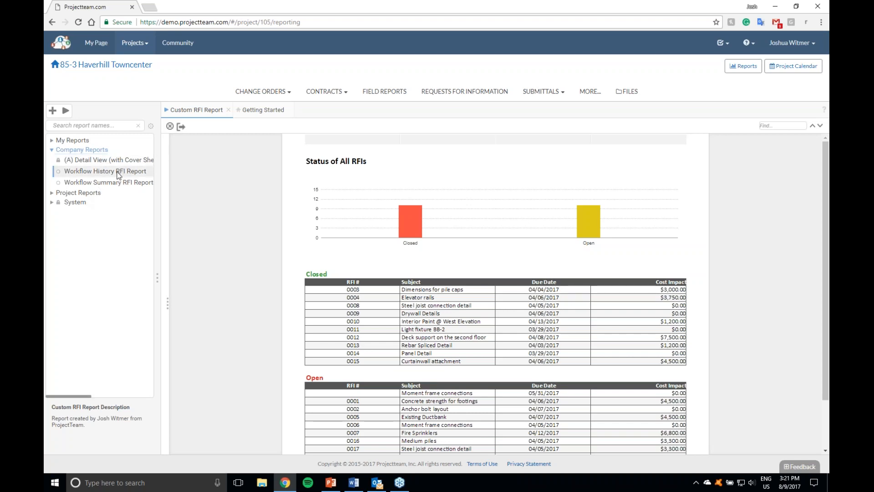
{"action": "left_click", "coordinate": [96, 182]}
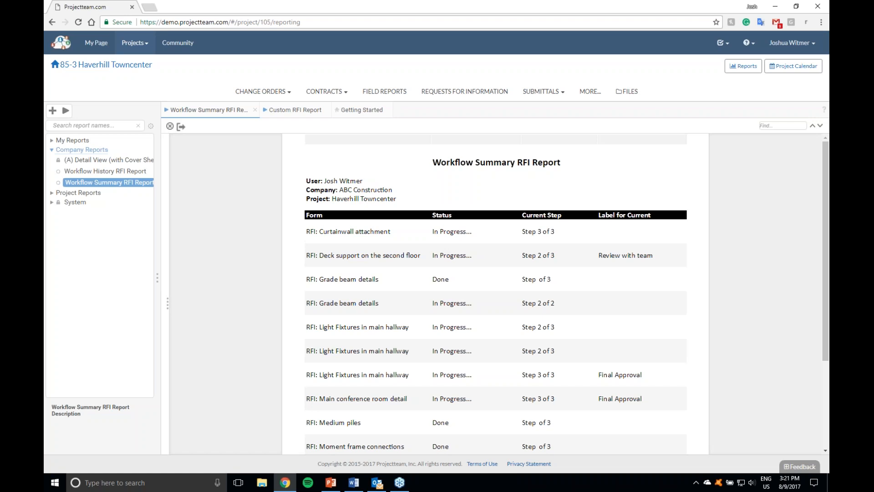
{"action": "scroll", "coordinate": [412, 283], "scroll_direction": "down", "scroll_amount": 3}
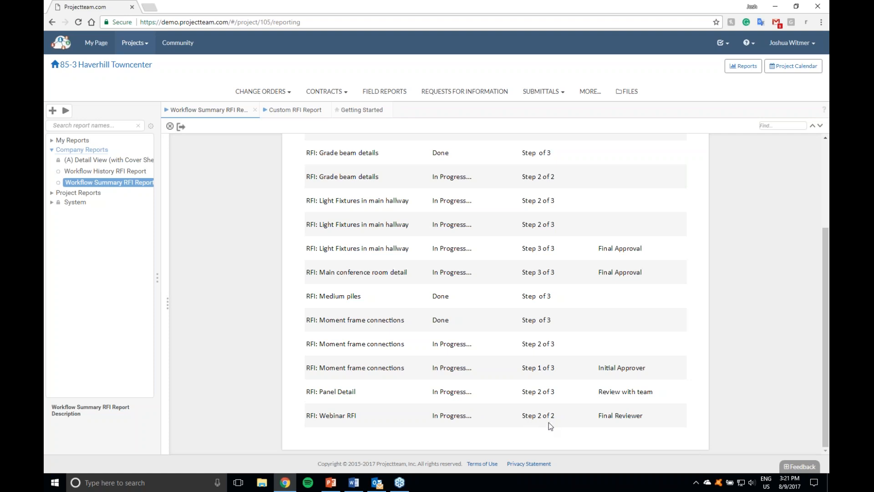
{"action": "scroll", "coordinate": [528, 421], "scroll_direction": "up", "scroll_amount": 1}
{"action": "scroll", "coordinate": [529, 423], "scroll_direction": "up", "scroll_amount": 2}
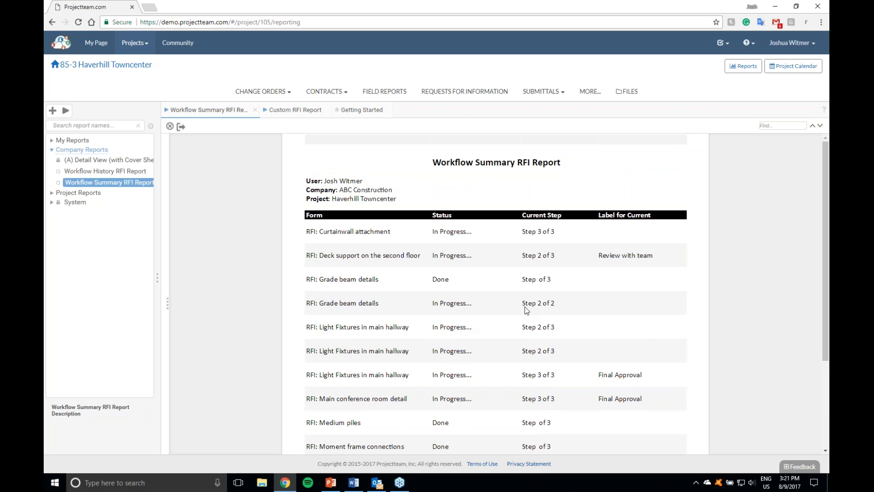
{"action": "scroll", "coordinate": [546, 313], "scroll_direction": "down", "scroll_amount": 1}
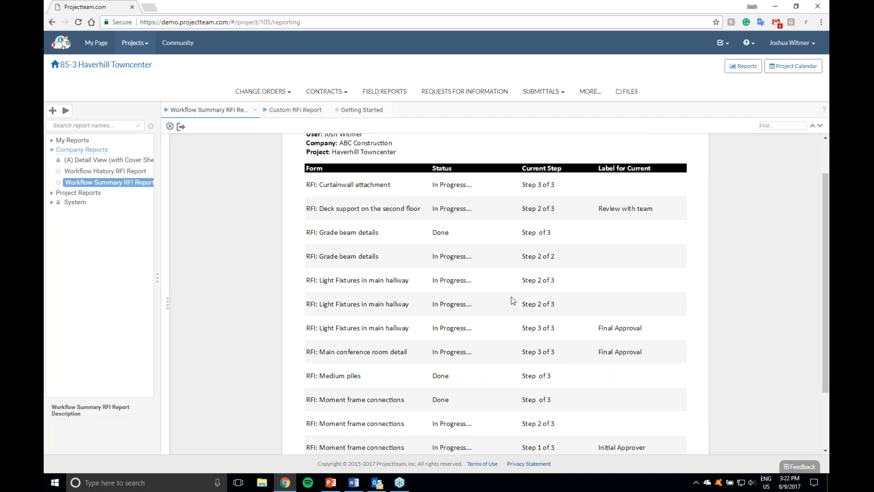
Step: Open the Workflow Summary RFI Report for editing and insert a column before the "Label for Current" column
{"action": "right_click", "coordinate": [143, 183]}
{"action": "left_click", "coordinate": [152, 192]}
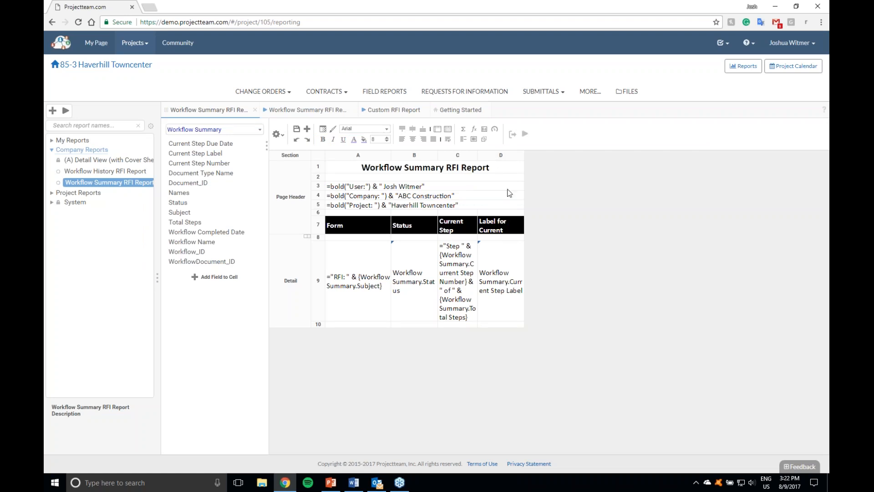
{"action": "right_click", "coordinate": [501, 157]}
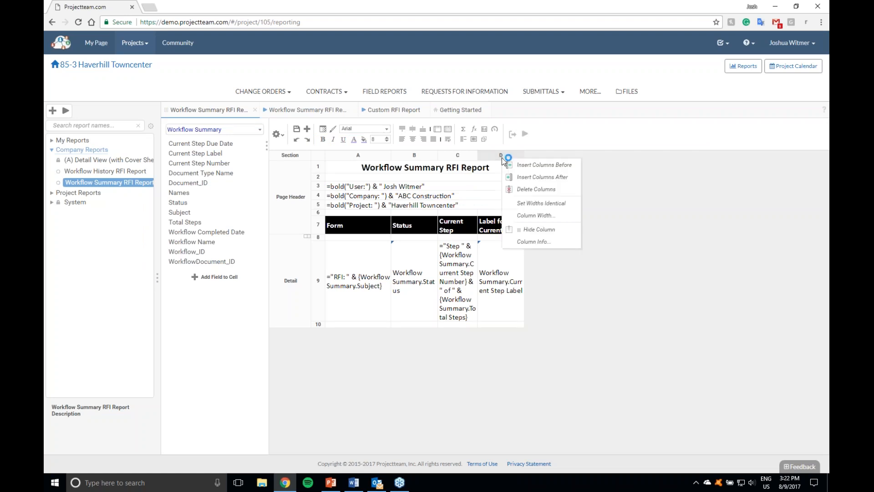
{"action": "left_click", "coordinate": [531, 165]}
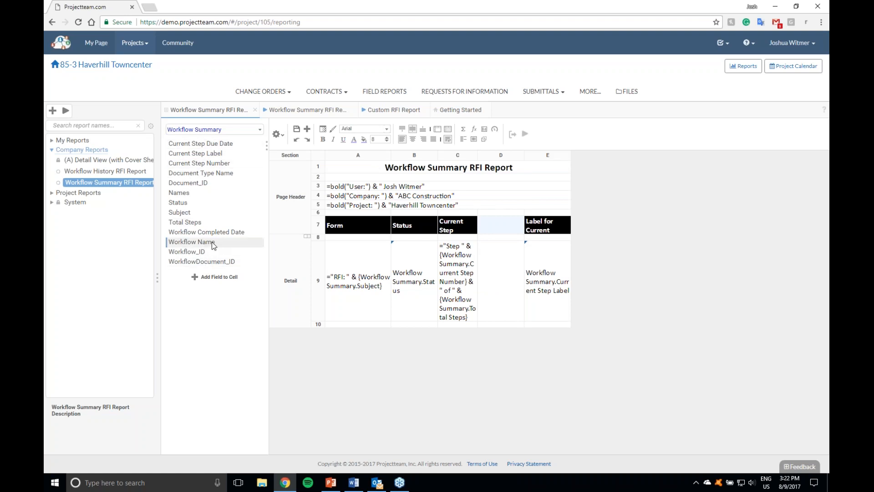
Step: Add the Workflow Name field to the new column's detail cell and copy the Current Step detail cell's formatting onto it
{"action": "left_click_drag", "start_coordinate": [210, 242], "coordinate": [504, 285]}
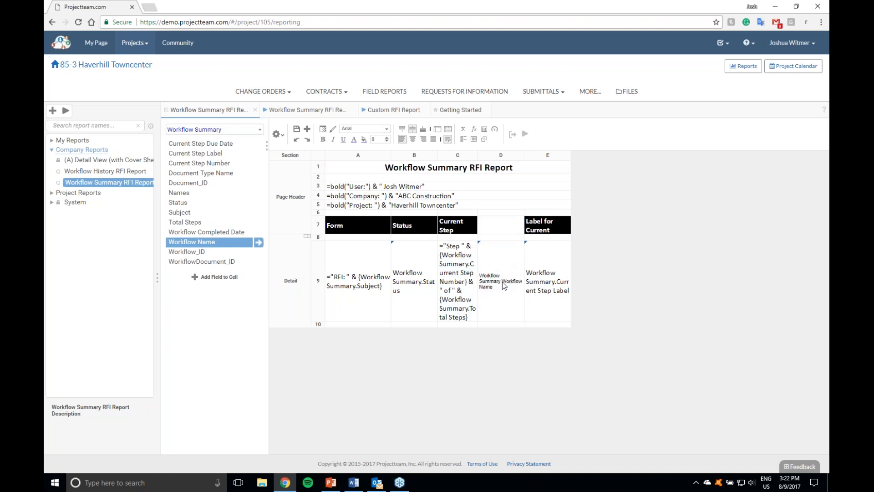
{"action": "left_click", "coordinate": [471, 286]}
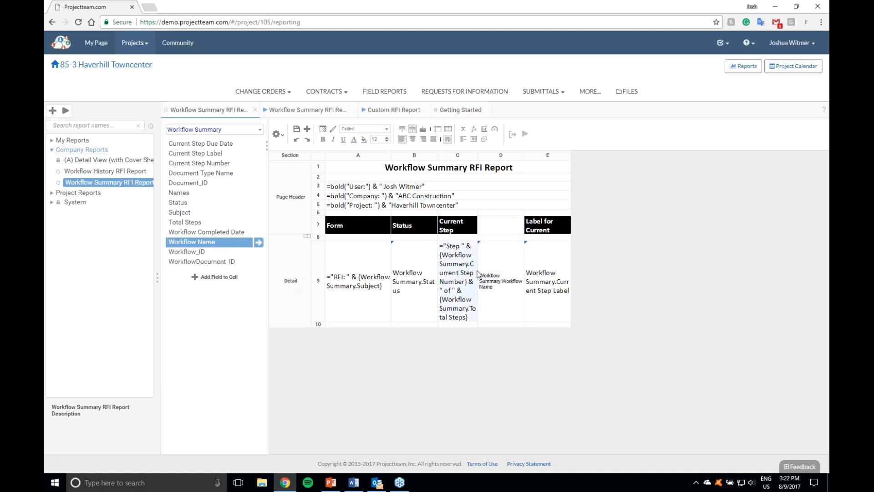
{"action": "left_click", "coordinate": [481, 288]}
{"action": "left_click", "coordinate": [474, 290]}
{"action": "left_click", "coordinate": [333, 129]}
{"action": "left_click", "coordinate": [491, 282]}
{"action": "left_click", "coordinate": [549, 269]}
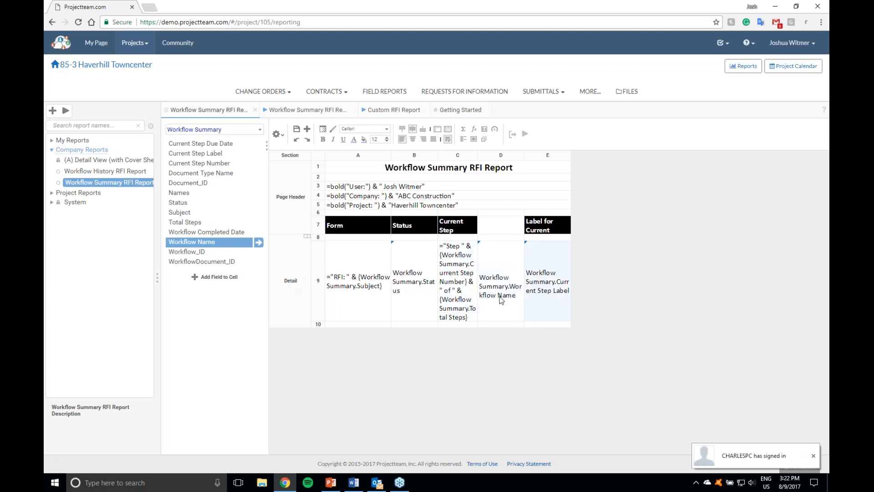
Step: Enter the header "Workflow Name" above the new column and copy the Current Step header's formatting onto it
{"action": "left_click", "coordinate": [491, 227]}
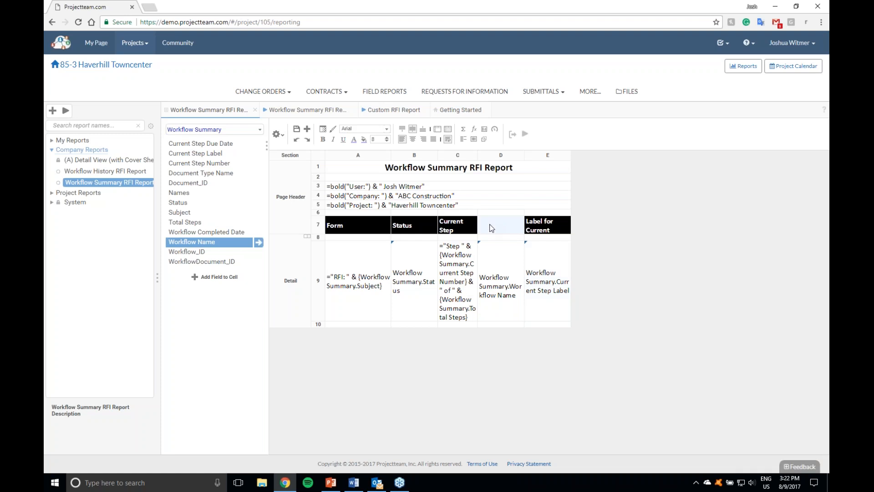
{"action": "type", "text": "Workfflow Name"}
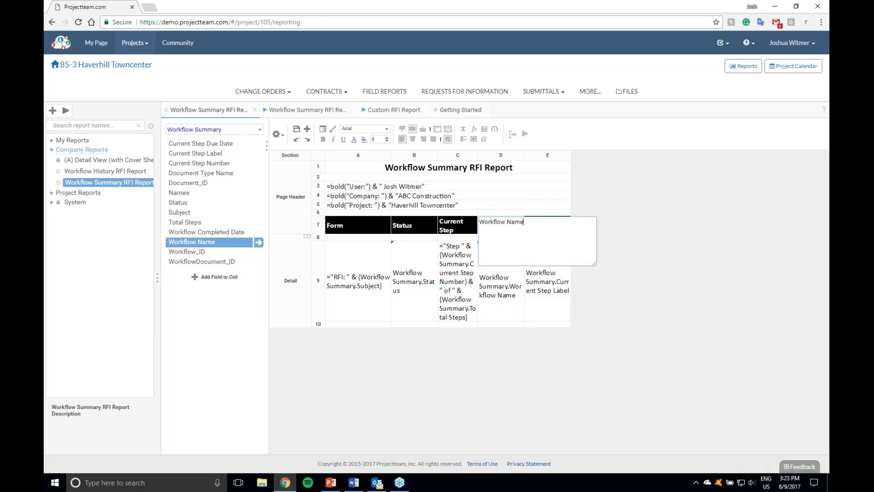
{"action": "left_click", "coordinate": [506, 207]}
{"action": "left_click", "coordinate": [462, 232]}
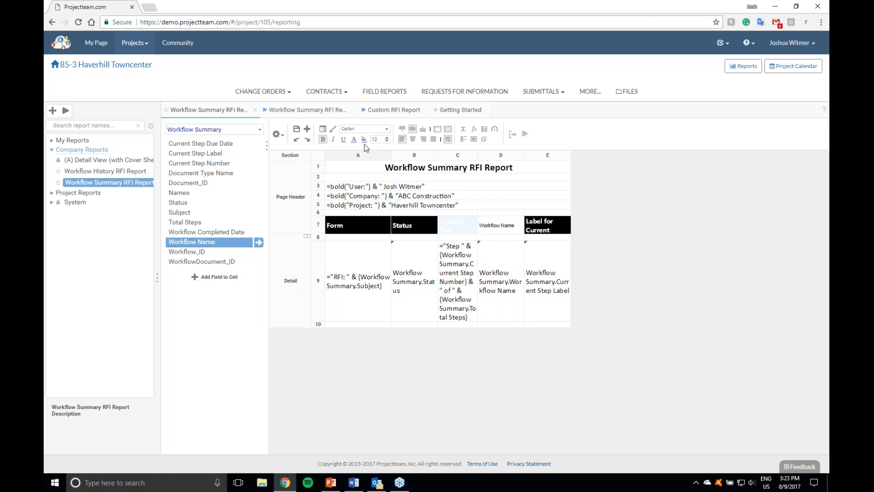
{"action": "left_click", "coordinate": [332, 129]}
{"action": "left_click", "coordinate": [493, 218]}
{"action": "left_click", "coordinate": [562, 229]}
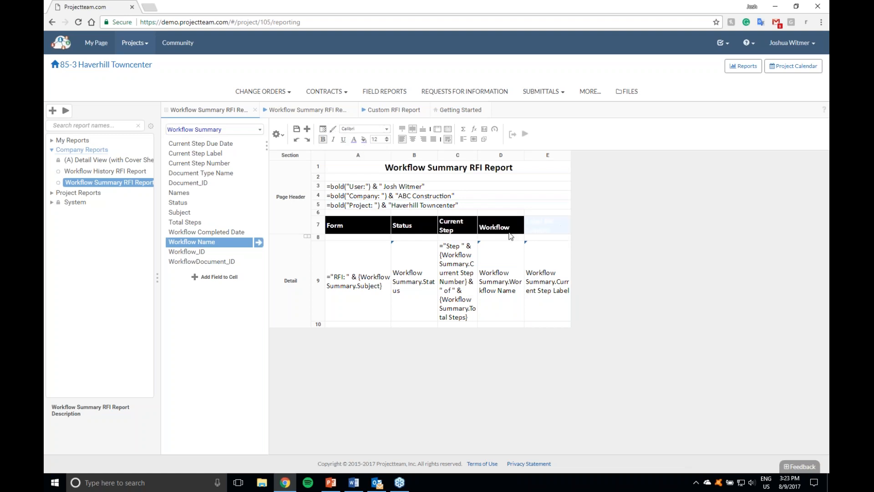
{"action": "left_click", "coordinate": [514, 253]}
{"action": "left_click", "coordinate": [514, 233]}
Step: Run the edited Workflow Summary RFI Report and review the Workflow Name column on both pages
{"action": "left_click", "coordinate": [525, 136]}
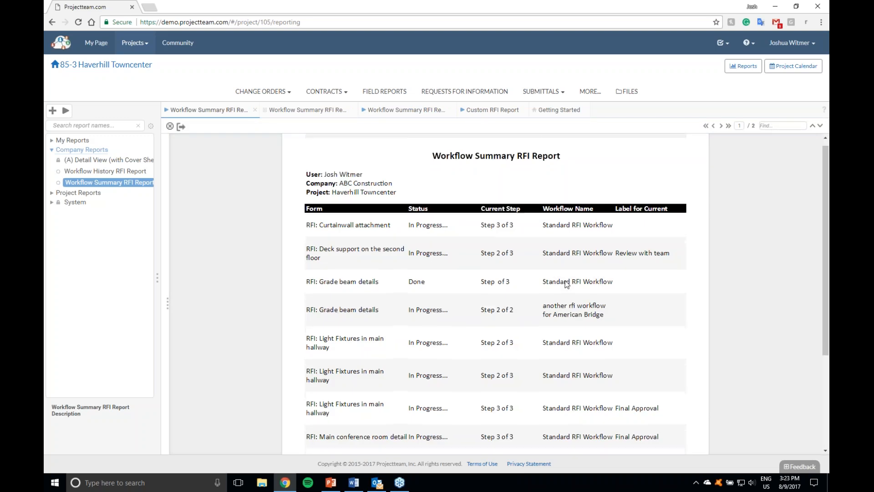
{"action": "scroll", "coordinate": [564, 280], "scroll_direction": "down", "scroll_amount": 1}
{"action": "scroll", "coordinate": [548, 285], "scroll_direction": "down", "scroll_amount": 2}
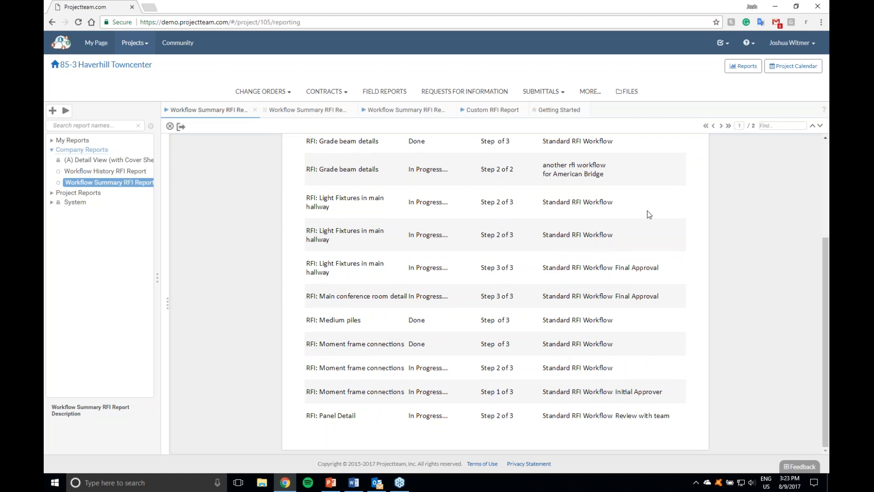
{"action": "left_click", "coordinate": [721, 126]}
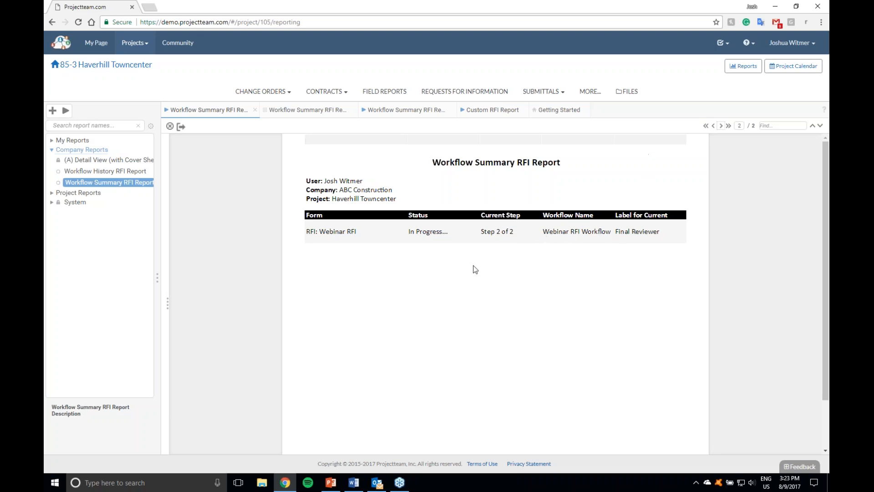
{"action": "left_click", "coordinate": [713, 125]}
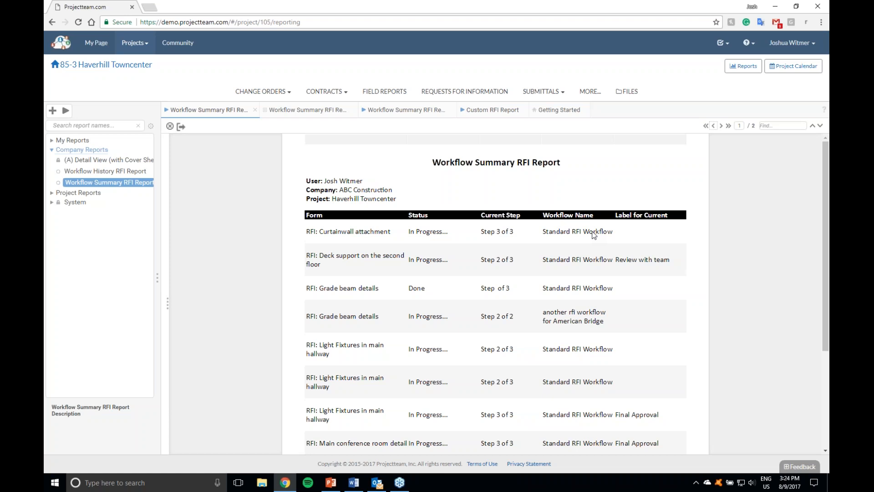
Step: Run the Workflow History RFI Report from Company Reports and examine each RFI's workflow steps, including those of the Webinar RFI
{"action": "left_click", "coordinate": [107, 173]}
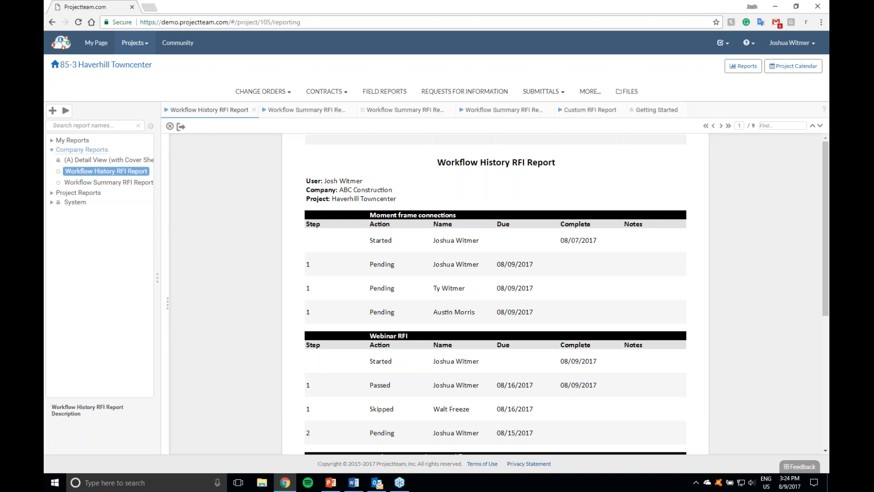
{"action": "scroll", "coordinate": [347, 270], "scroll_direction": "down", "scroll_amount": 2}
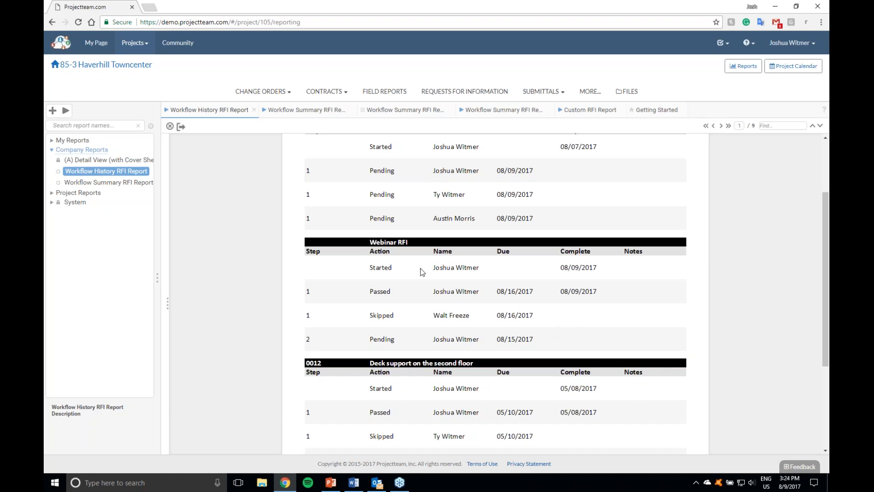
{"action": "scroll", "coordinate": [428, 289], "scroll_direction": "up", "scroll_amount": 2}
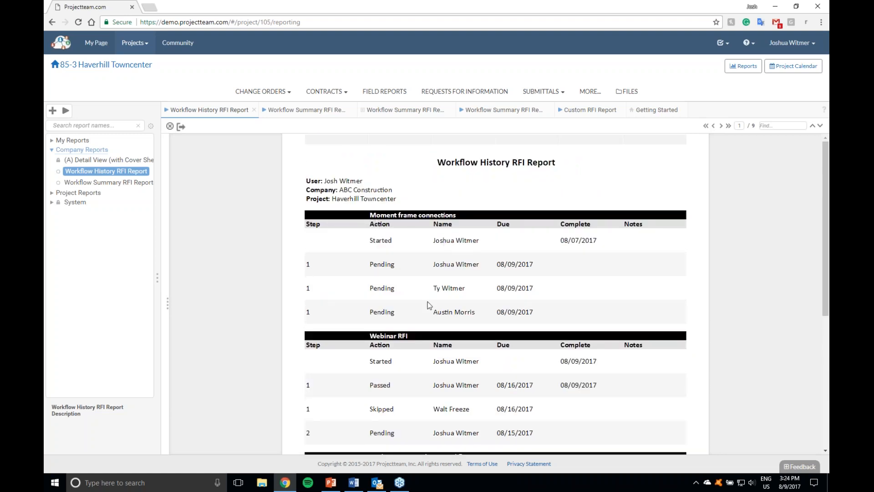
{"action": "scroll", "coordinate": [447, 316], "scroll_direction": "down", "scroll_amount": 1}
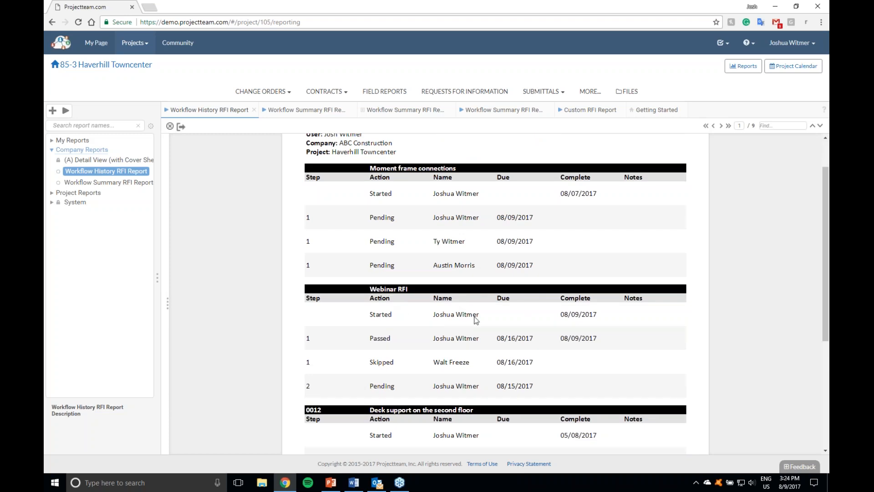
{"action": "scroll", "coordinate": [494, 372], "scroll_direction": "down", "scroll_amount": 1}
{"action": "scroll", "coordinate": [480, 291], "scroll_direction": "down", "scroll_amount": 1}
{"action": "scroll", "coordinate": [475, 296], "scroll_direction": "up", "scroll_amount": 2}
Step: Run the Submittal Dashboard View from My Reports and look over its charts
{"action": "left_click", "coordinate": [52, 141]}
{"action": "left_click", "coordinate": [96, 173]}
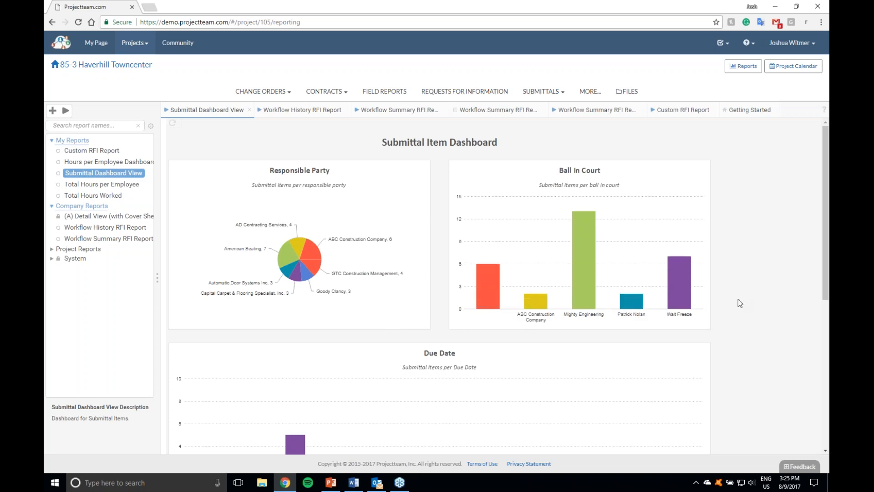
{"action": "scroll", "coordinate": [727, 305], "scroll_direction": "down", "scroll_amount": 1}
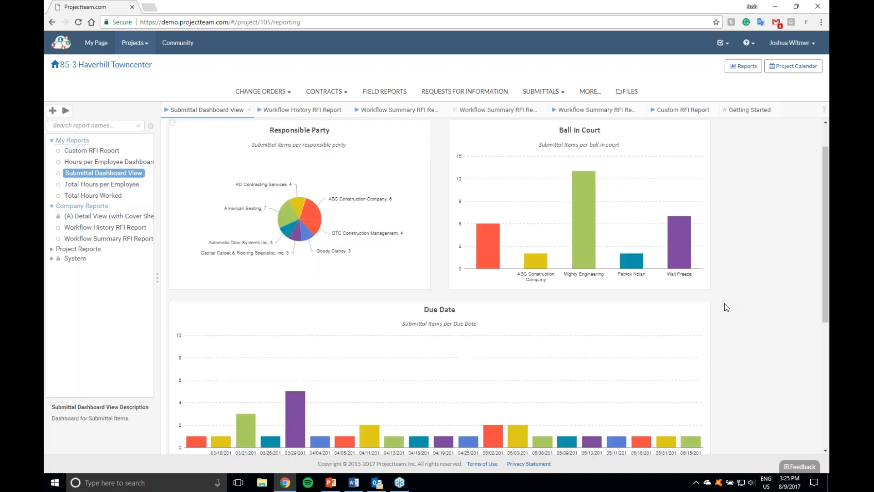
{"action": "scroll", "coordinate": [725, 305], "scroll_direction": "down", "scroll_amount": 2}
{"action": "scroll", "coordinate": [724, 305], "scroll_direction": "down", "scroll_amount": 2}
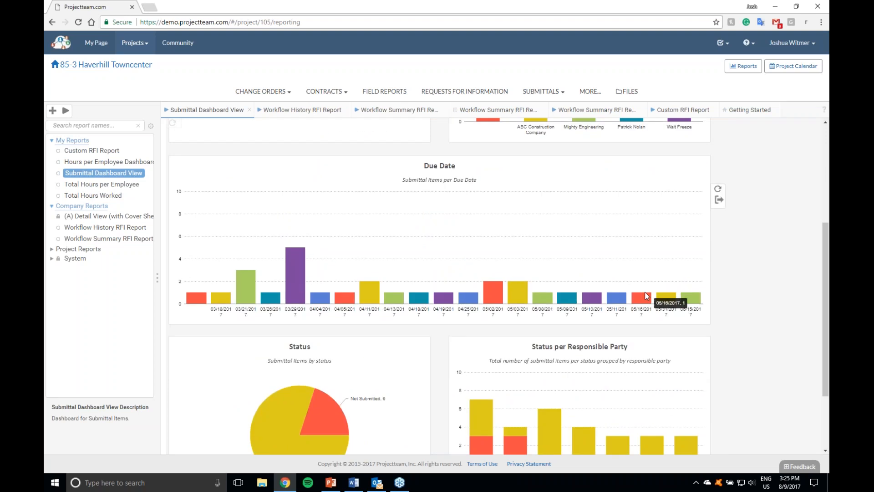
Step: Change the Responsible Party pie chart to a line chart
{"action": "scroll", "coordinate": [523, 273], "scroll_direction": "up", "scroll_amount": 4}
{"action": "right_click", "coordinate": [307, 214]}
{"action": "mouse_move", "coordinate": [332, 221]}
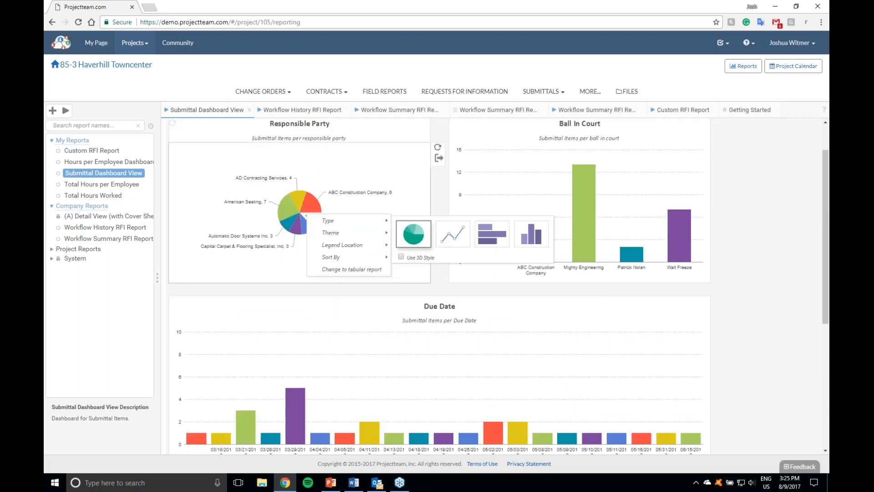
{"action": "left_click", "coordinate": [453, 234]}
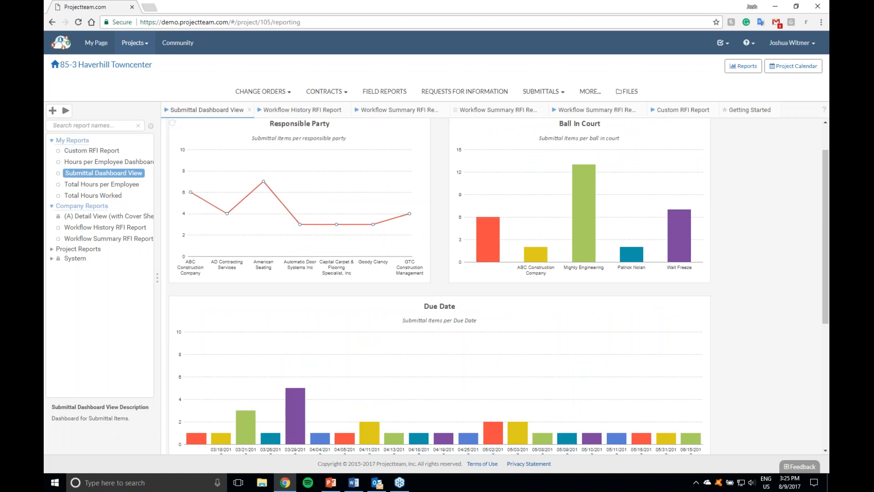
Step: Change the Responsible Party chart on the submittal dashboard to a doughnut chart
{"action": "right_click", "coordinate": [374, 195]}
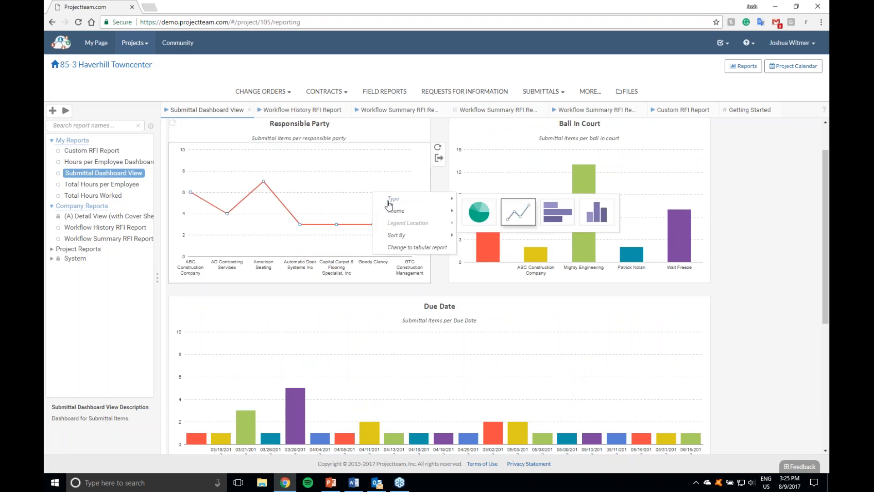
{"action": "mouse_move", "coordinate": [478, 212]}
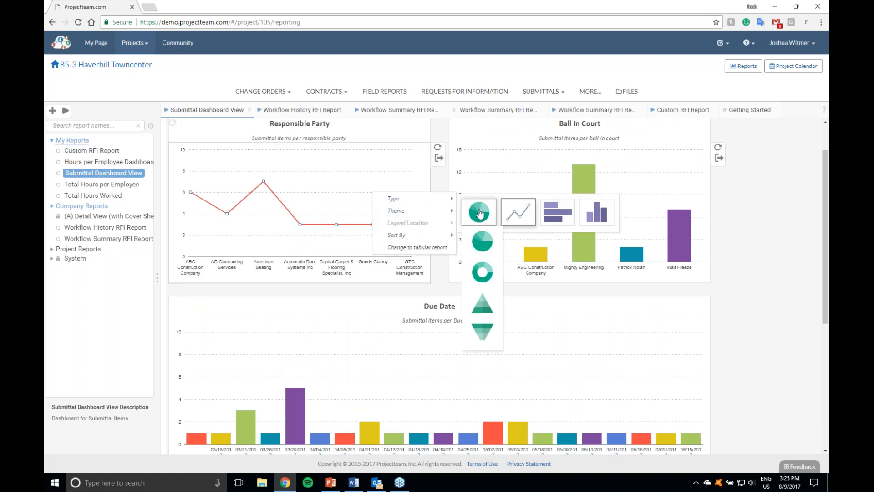
{"action": "left_click", "coordinate": [486, 273]}
{"action": "left_click", "coordinate": [733, 267]}
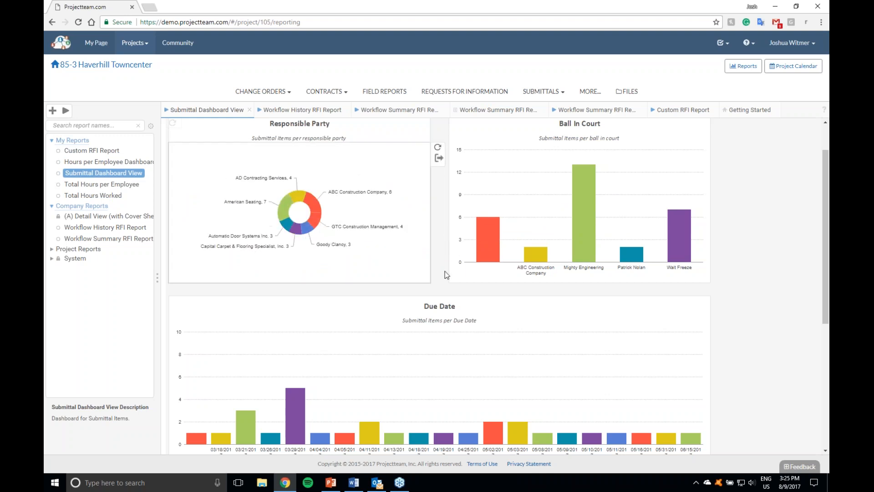
{"action": "scroll", "coordinate": [470, 319], "scroll_direction": "up", "scroll_amount": 2}
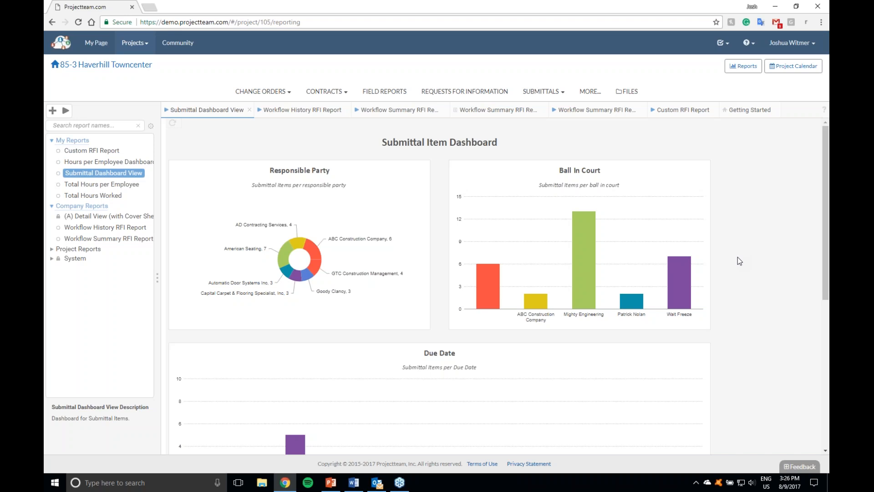
Step: Go to the project's distribution lists, look at the form for a new list, and view the members of the Submittal & RFI Team list
{"action": "left_click", "coordinate": [137, 66]}
{"action": "left_click", "coordinate": [179, 190]}
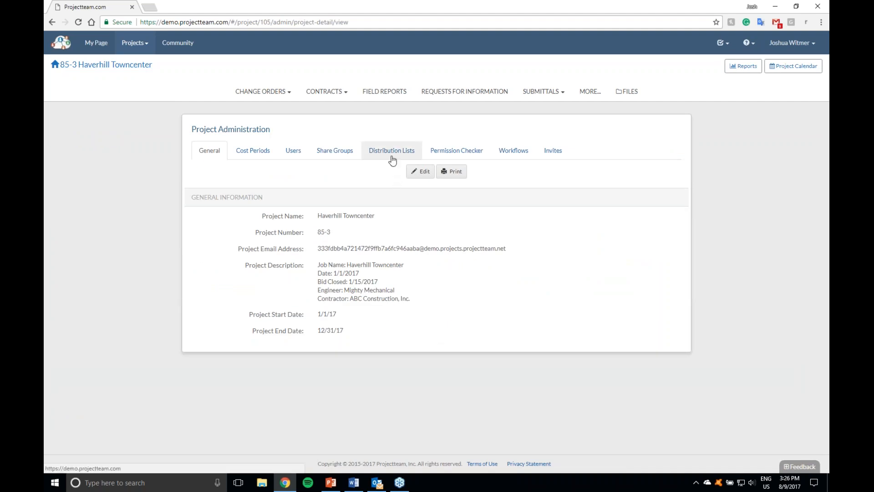
{"action": "left_click", "coordinate": [393, 159]}
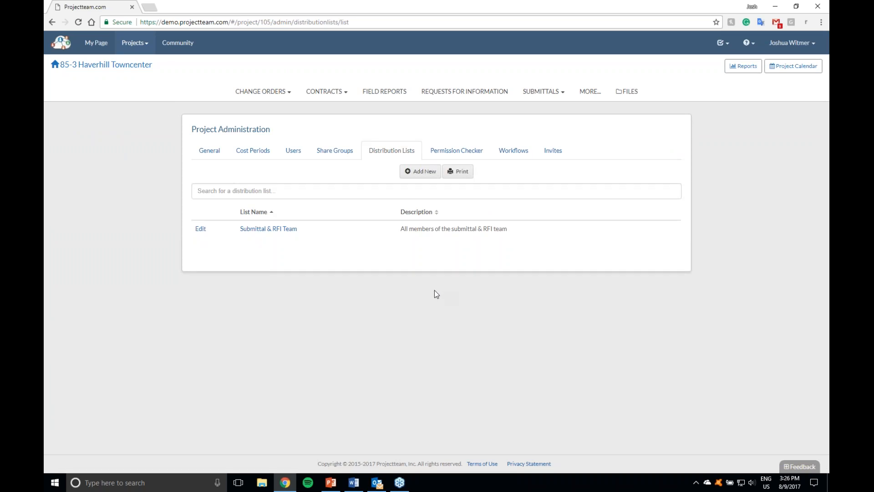
{"action": "left_click", "coordinate": [420, 176]}
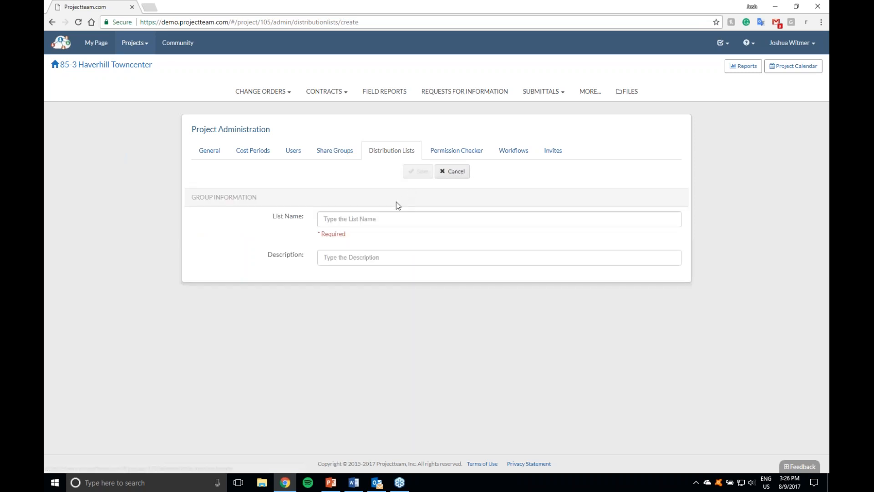
{"action": "left_click", "coordinate": [443, 176]}
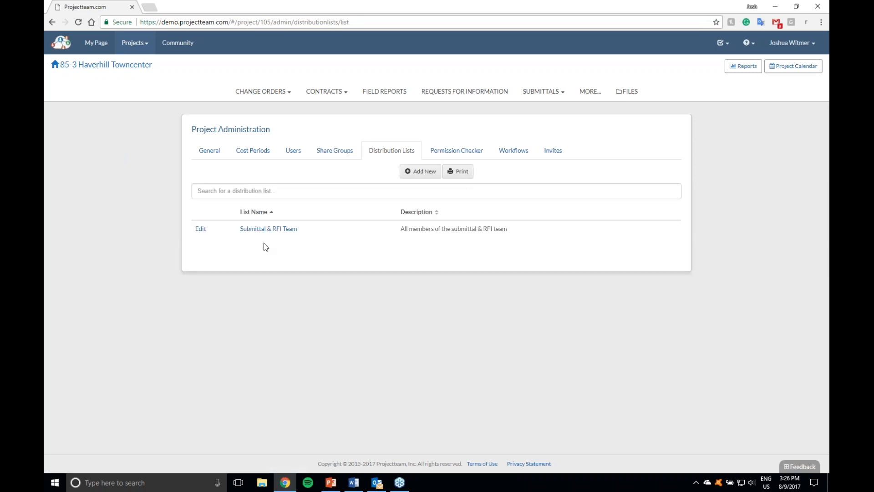
{"action": "left_click", "coordinate": [254, 233]}
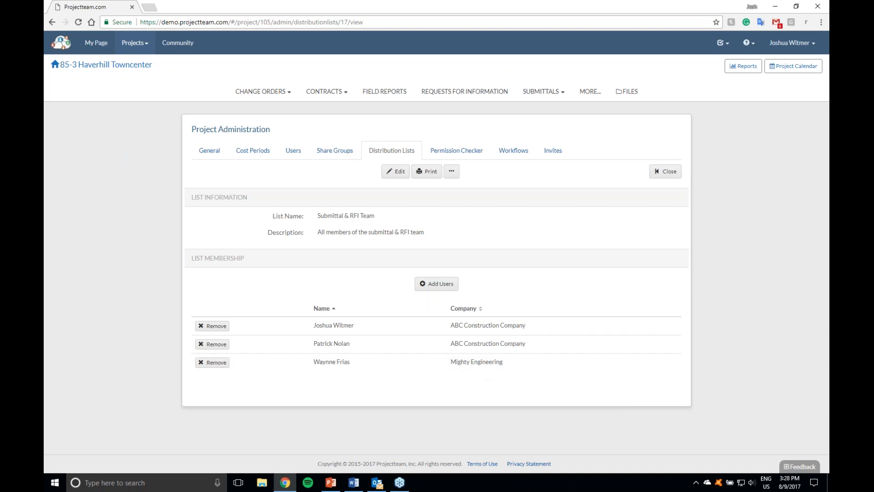
Step: Open the Webinar RFI from the Requests for Information log, show its access list and start sharing the document
{"action": "left_click", "coordinate": [463, 94]}
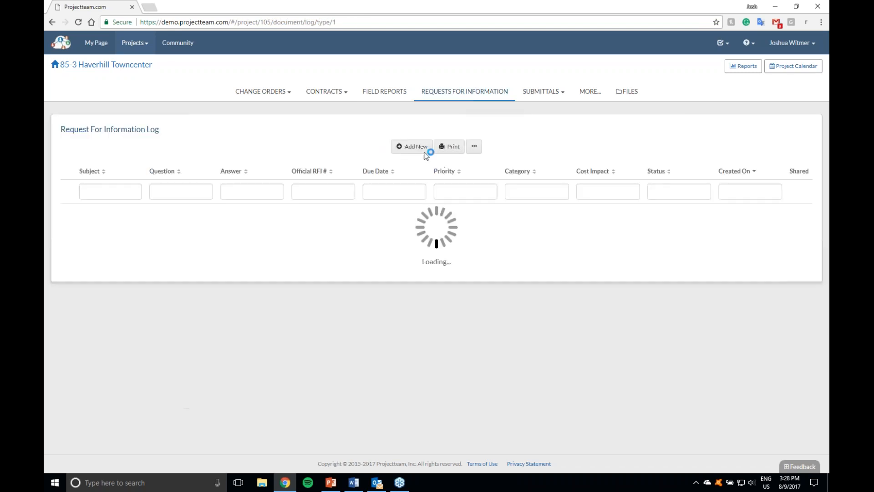
{"action": "left_click", "coordinate": [113, 212]}
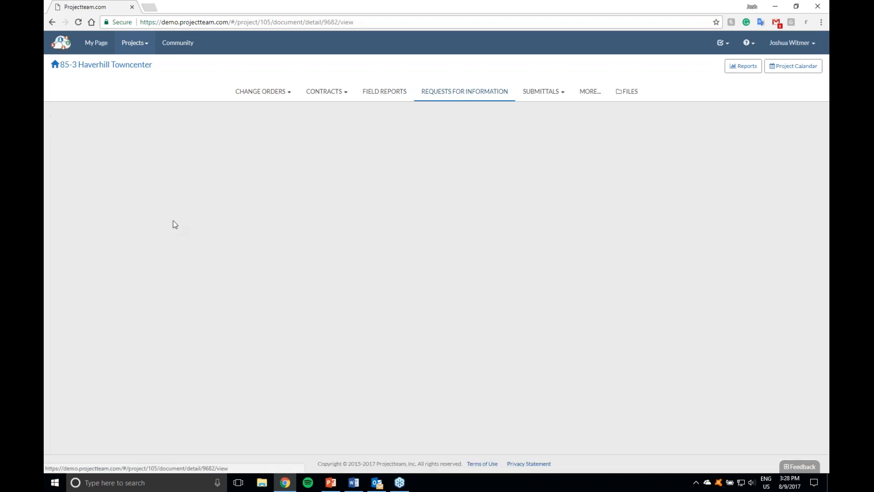
{"action": "left_click", "coordinate": [632, 145]}
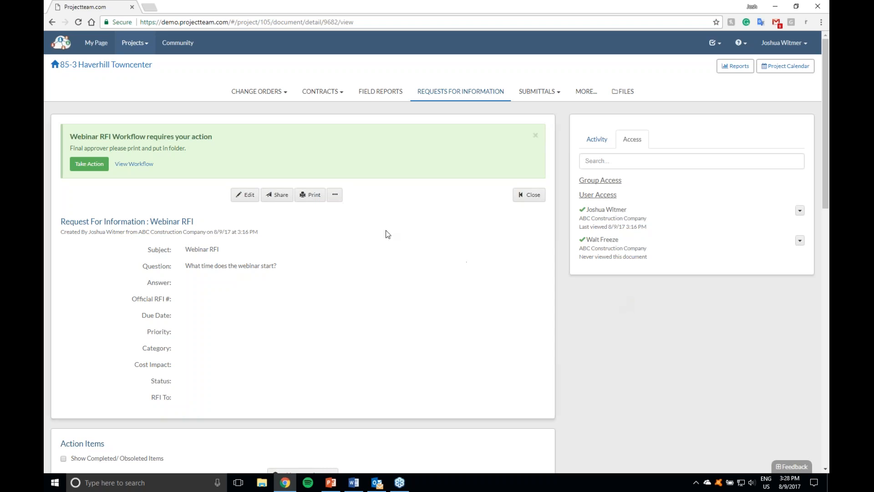
{"action": "left_click", "coordinate": [277, 194]}
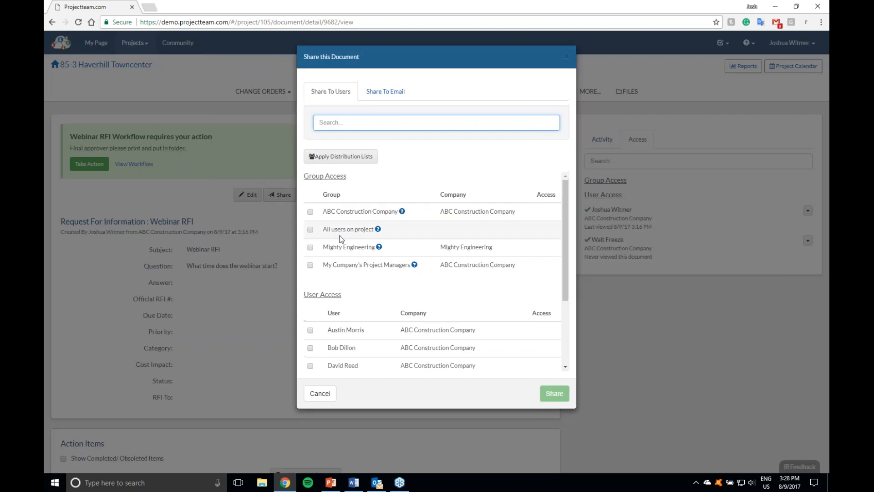
Step: Select the first two listed users for sharing, clear both selections, and look through the available groups and users
{"action": "left_click", "coordinate": [311, 330]}
{"action": "left_click", "coordinate": [311, 348]}
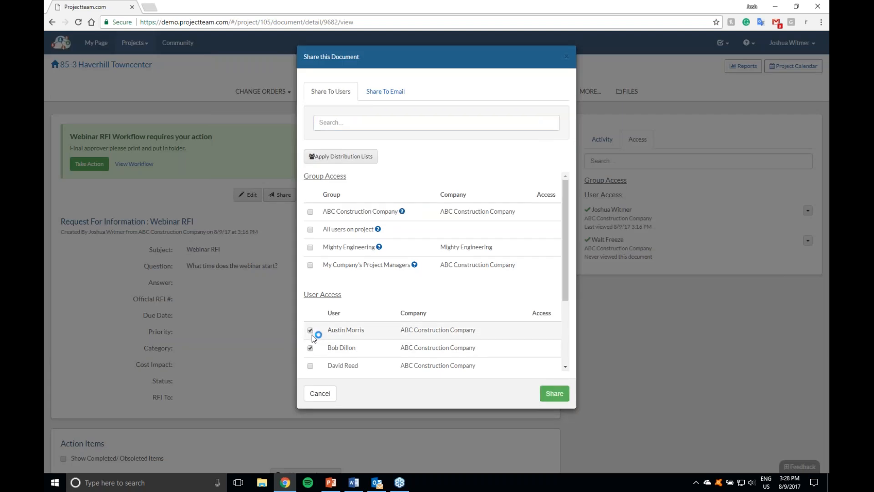
{"action": "left_click", "coordinate": [312, 331]}
{"action": "left_click", "coordinate": [311, 348]}
{"action": "scroll", "coordinate": [344, 322], "scroll_direction": "down", "scroll_amount": 3}
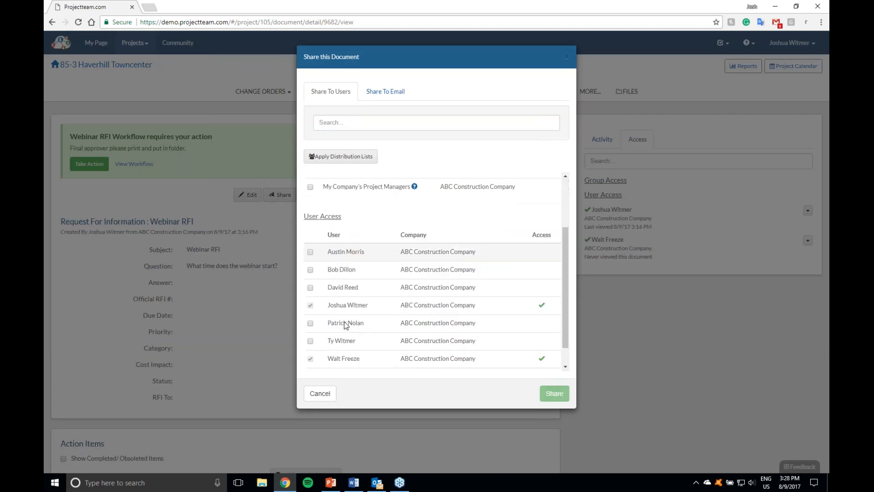
{"action": "scroll", "coordinate": [344, 320], "scroll_direction": "up", "scroll_amount": 3}
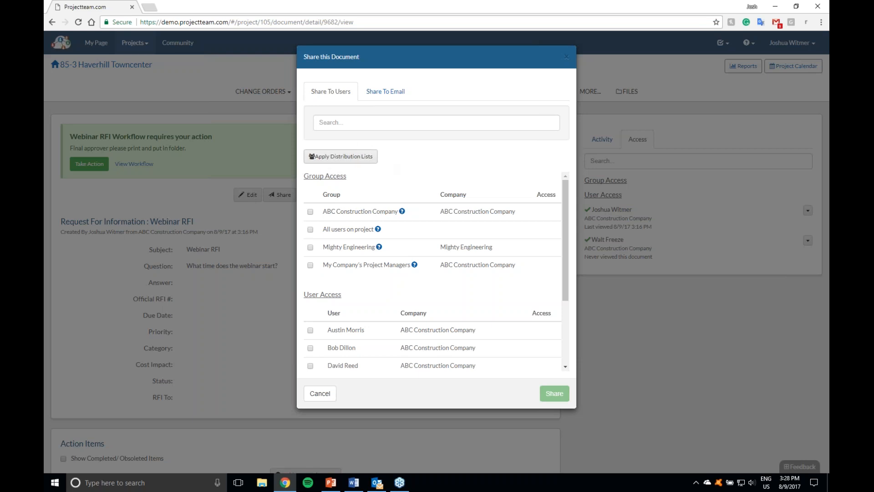
Step: Apply the Submittal & RFI Team distribution list to the share selection and share the Webinar RFI with its members
{"action": "left_click", "coordinate": [362, 163]}
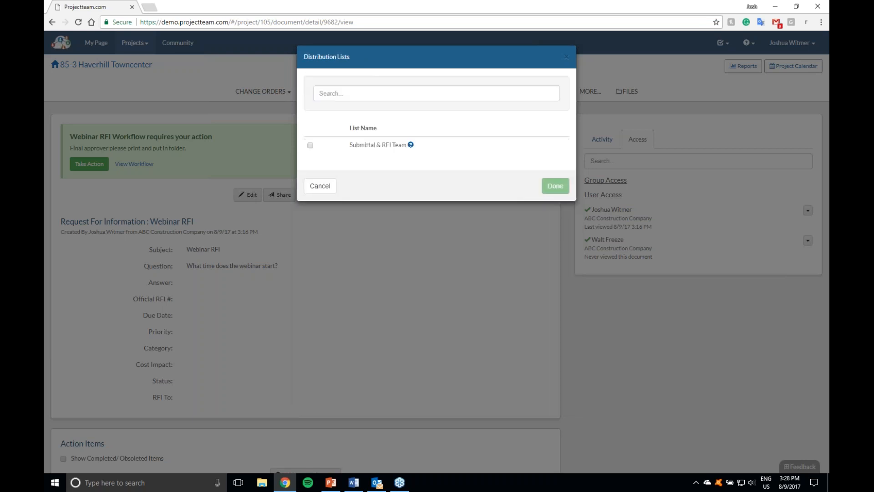
{"action": "mouse_move", "coordinate": [410, 144]}
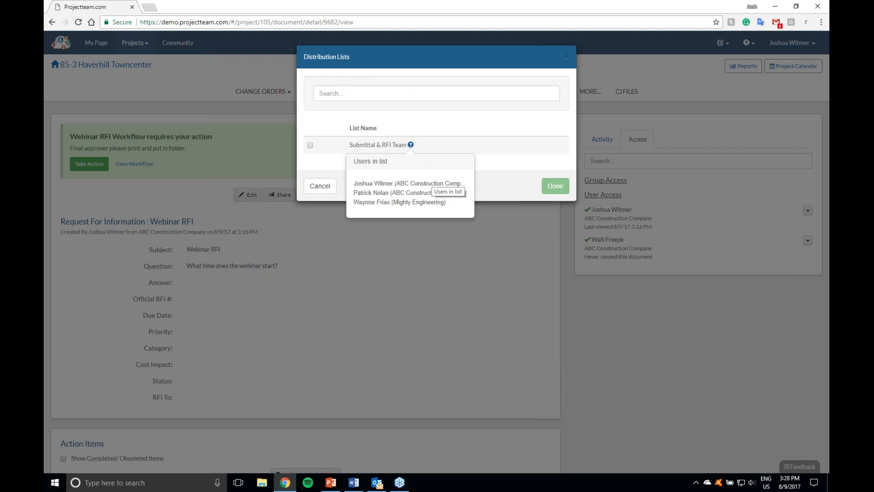
{"action": "left_click", "coordinate": [310, 145]}
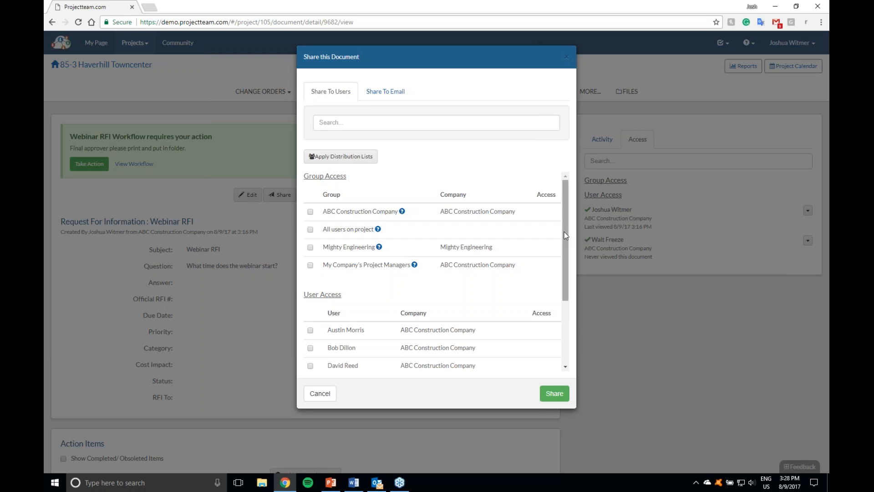
{"action": "scroll", "coordinate": [462, 311], "scroll_direction": "down", "scroll_amount": 3}
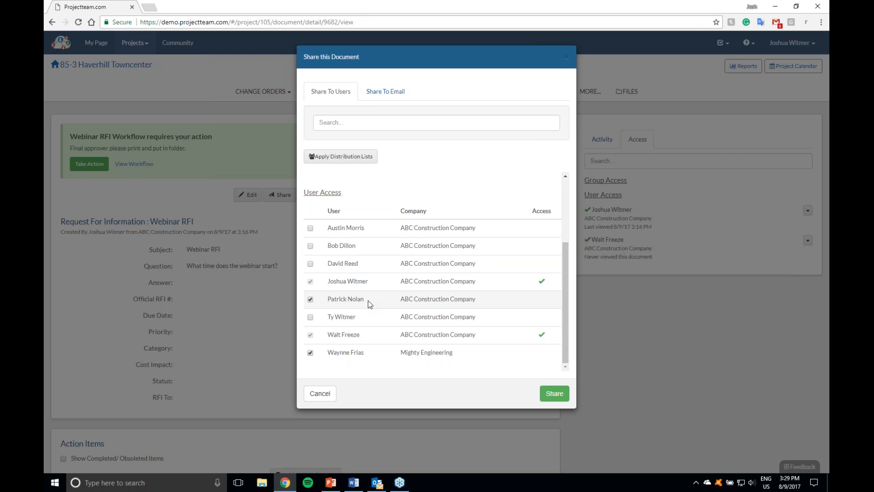
{"action": "left_click", "coordinate": [554, 393]}
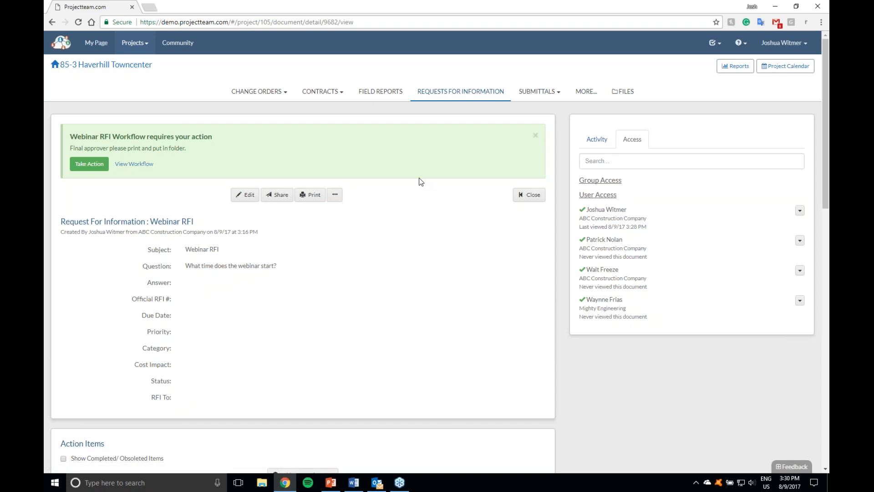
Step: Go to the Haverhill Towncenter project directory and examine which contacts of each company are users or can be invited
{"action": "left_click", "coordinate": [130, 73]}
{"action": "left_click", "coordinate": [692, 199]}
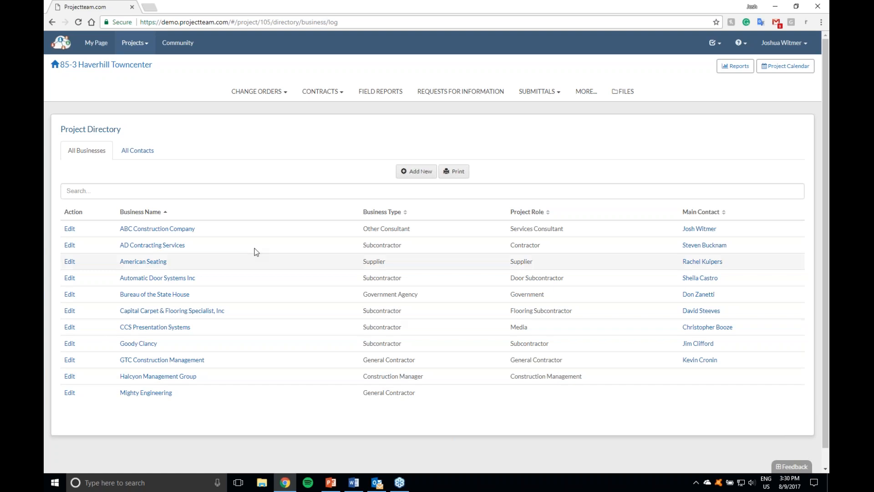
{"action": "left_click", "coordinate": [137, 150]}
{"action": "scroll", "coordinate": [499, 267], "scroll_direction": "down", "scroll_amount": 1}
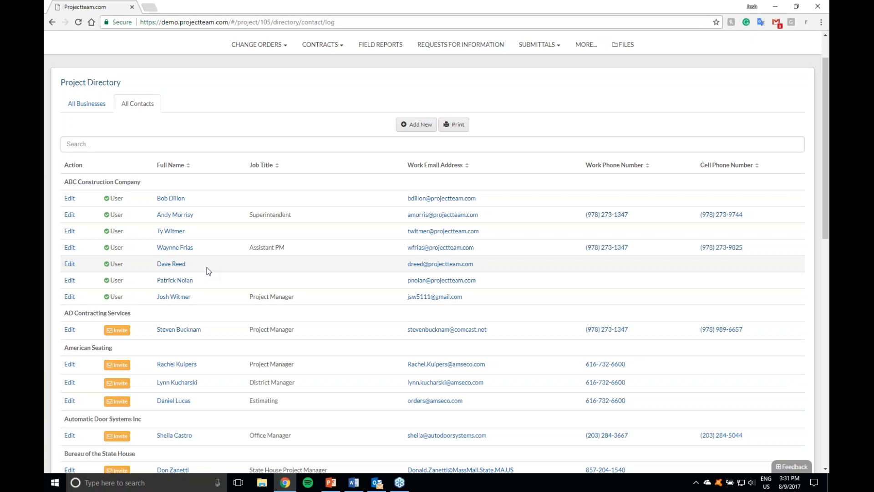
{"action": "scroll", "coordinate": [207, 268], "scroll_direction": "down", "scroll_amount": 3}
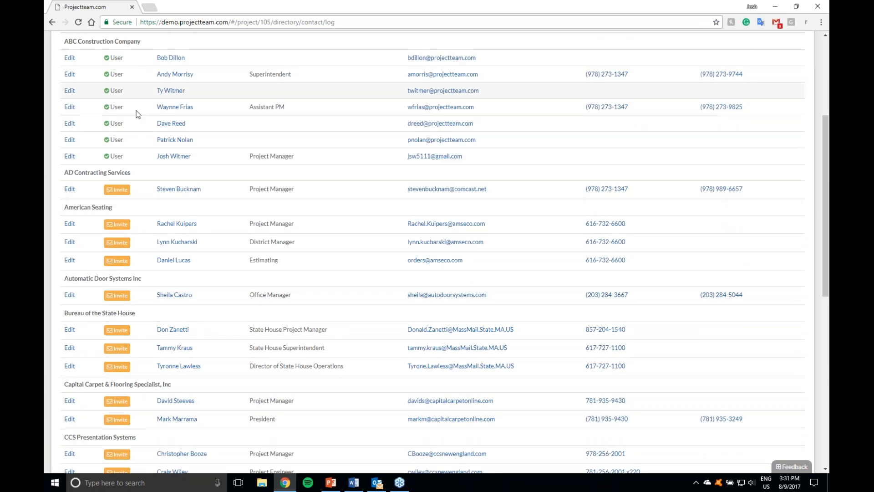
{"action": "scroll", "coordinate": [212, 340], "scroll_direction": "down", "scroll_amount": 2}
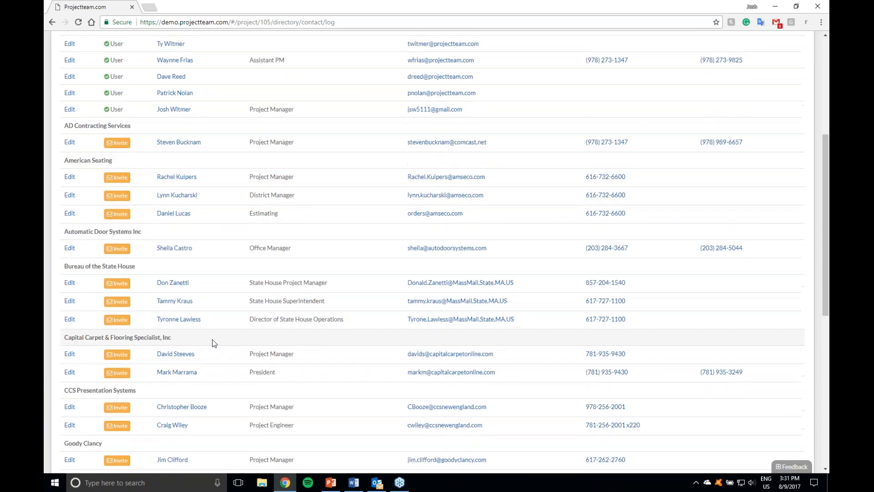
{"action": "scroll", "coordinate": [214, 340], "scroll_direction": "down", "scroll_amount": 3}
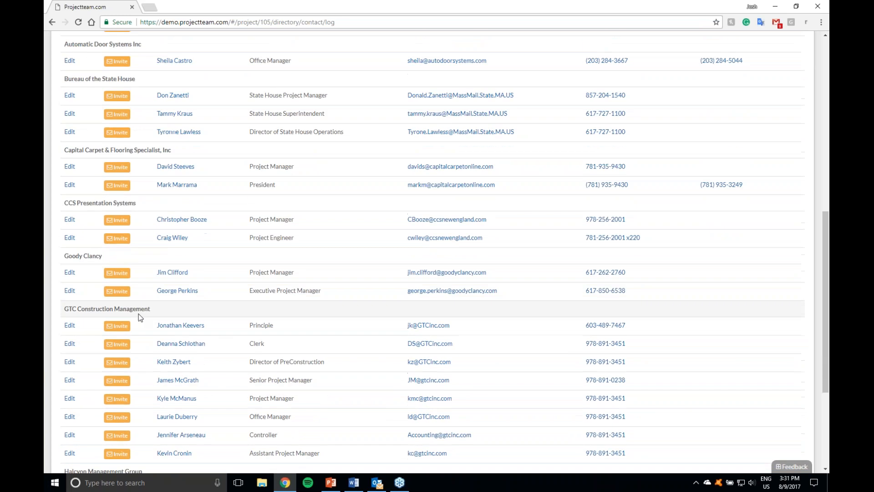
{"action": "scroll", "coordinate": [215, 291], "scroll_direction": "up", "scroll_amount": 5}
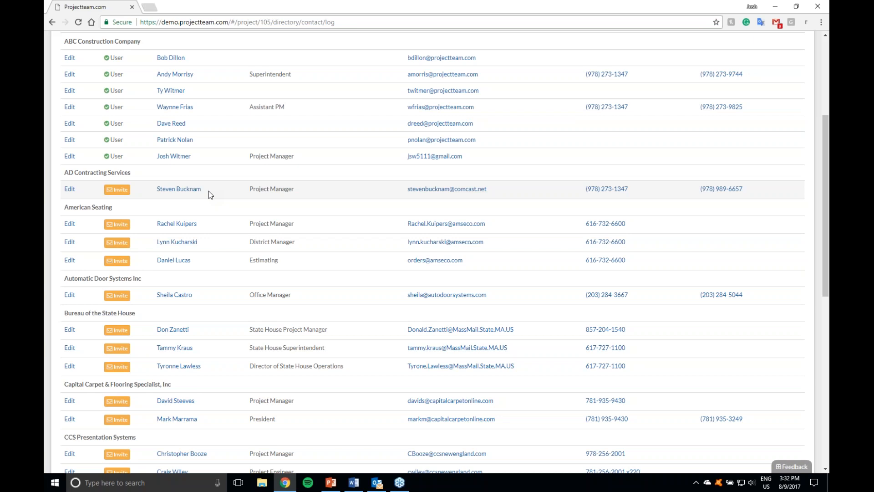
{"action": "scroll", "coordinate": [209, 193], "scroll_direction": "down", "scroll_amount": 9}
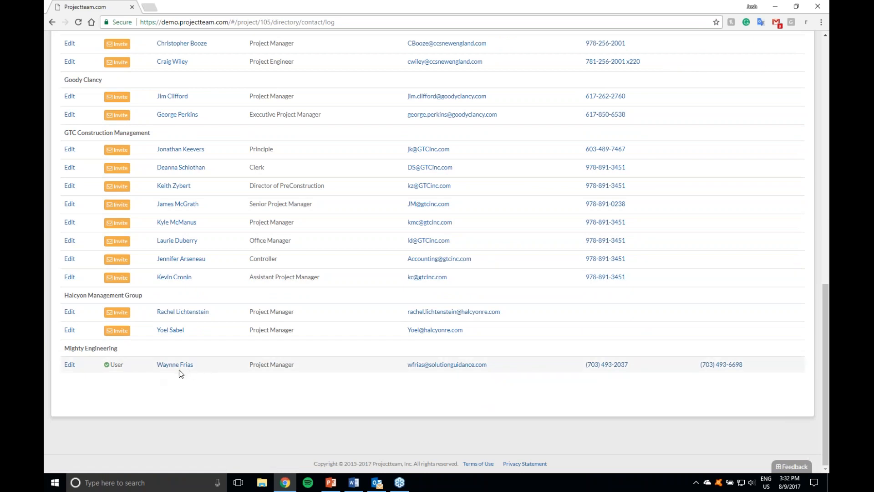
{"action": "scroll", "coordinate": [145, 367], "scroll_direction": "up", "scroll_amount": 3}
{"action": "scroll", "coordinate": [144, 364], "scroll_direction": "up", "scroll_amount": 6}
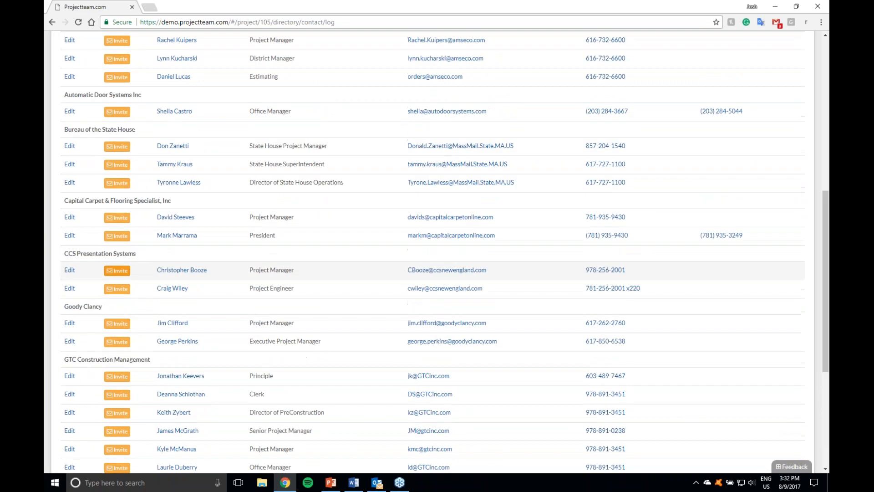
{"action": "scroll", "coordinate": [263, 255], "scroll_direction": "up", "scroll_amount": 4}
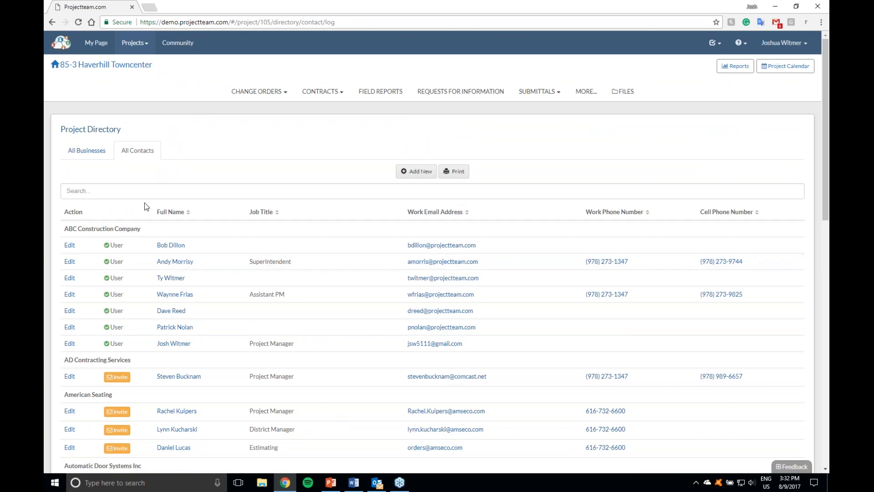
Step: Switch between the directory's business and contact lists, and view the contacts of American Seating
{"action": "left_click", "coordinate": [96, 153]}
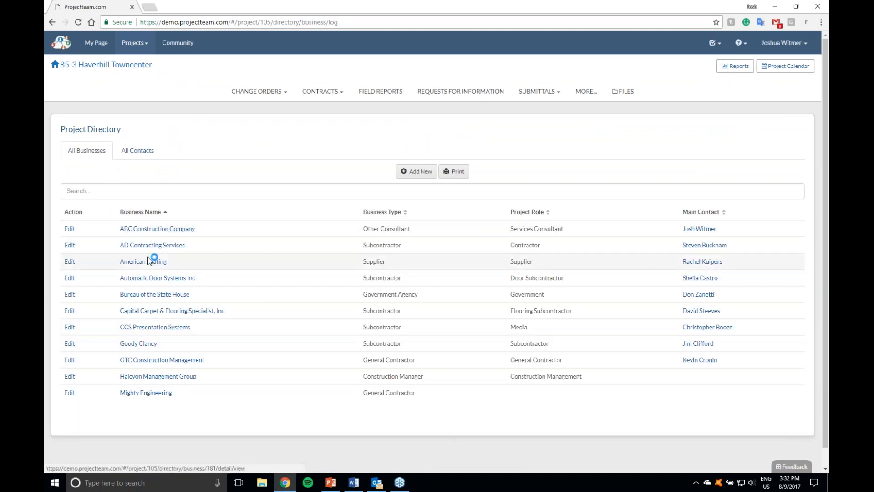
{"action": "left_click", "coordinate": [137, 150]}
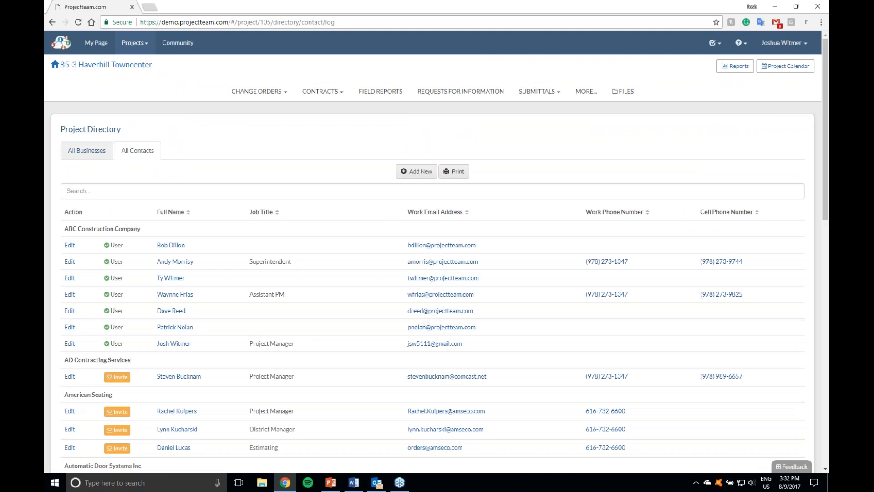
{"action": "left_click", "coordinate": [89, 150]}
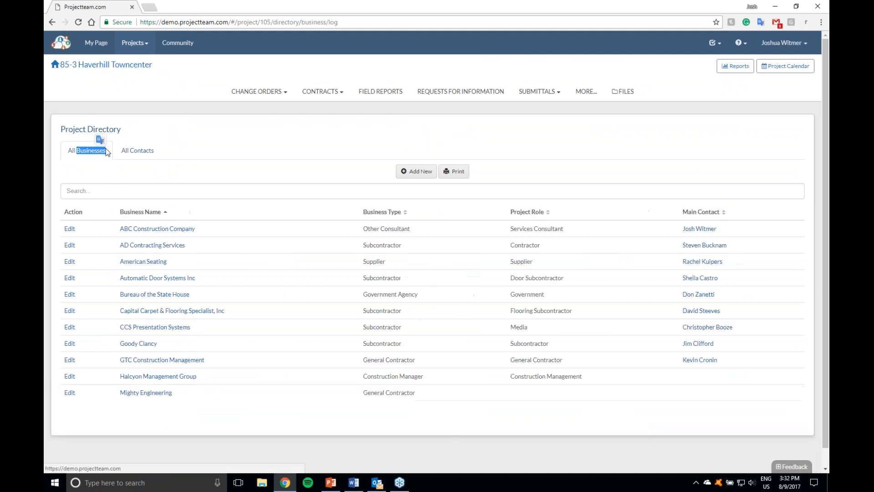
{"action": "left_click", "coordinate": [137, 262]}
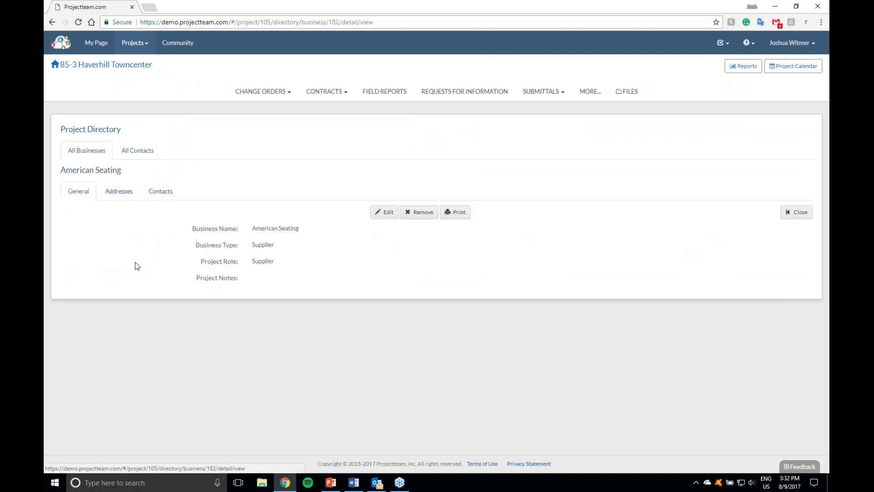
{"action": "left_click", "coordinate": [158, 192]}
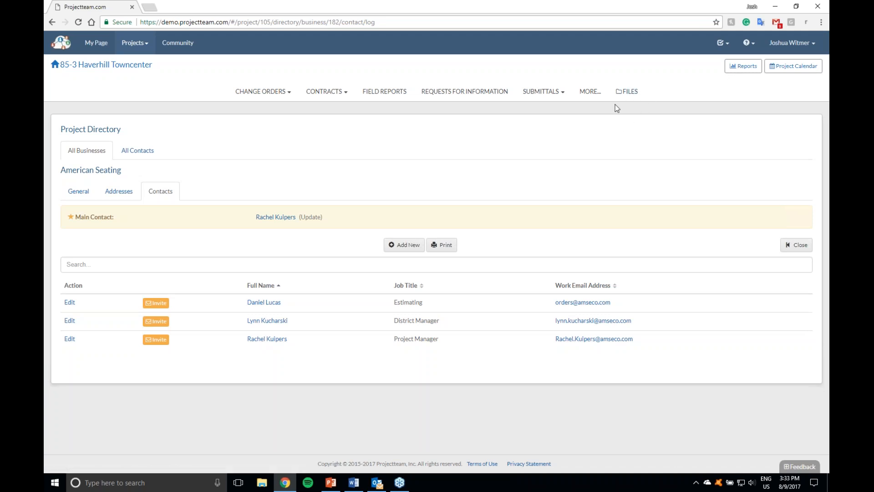
Step: Go to Project Files in the project's file area, view the form for adding a folder and dismiss it
{"action": "left_click", "coordinate": [630, 96]}
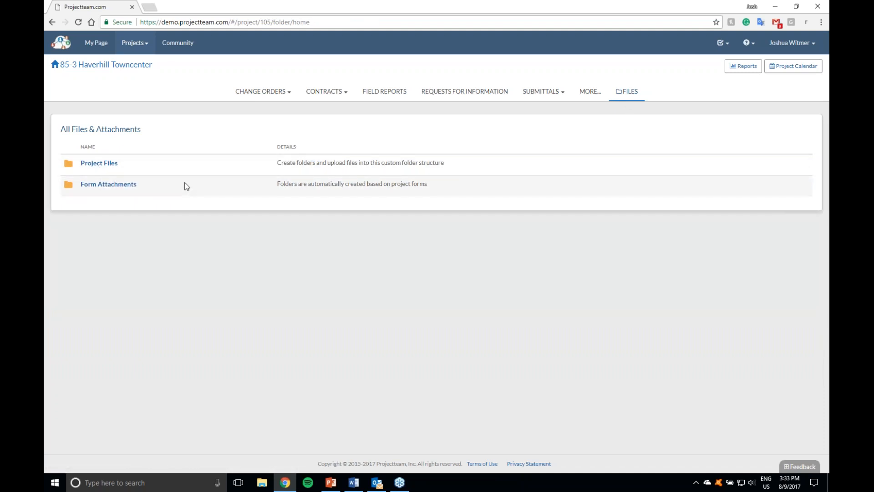
{"action": "left_click", "coordinate": [119, 165]}
{"action": "left_click", "coordinate": [447, 165]}
{"action": "left_click", "coordinate": [322, 136]}
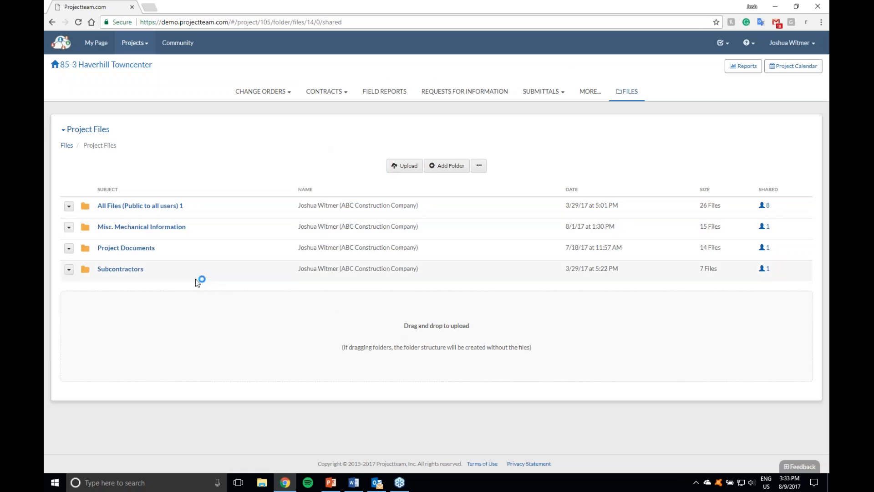
Step: Upload Progress Photo-1.jpg and Progress Photo-2.jpg from the desktop into New folder 1 under Subcontractors / Arch
{"action": "left_click", "coordinate": [144, 272]}
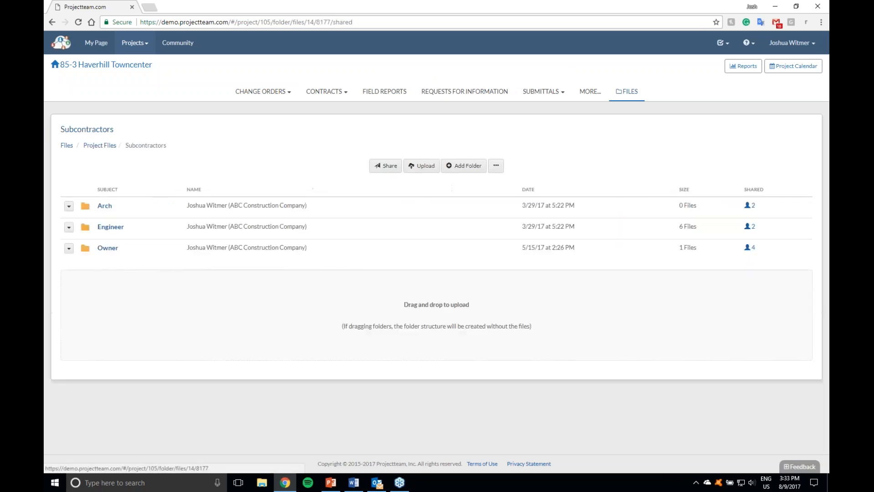
{"action": "left_click", "coordinate": [105, 205]}
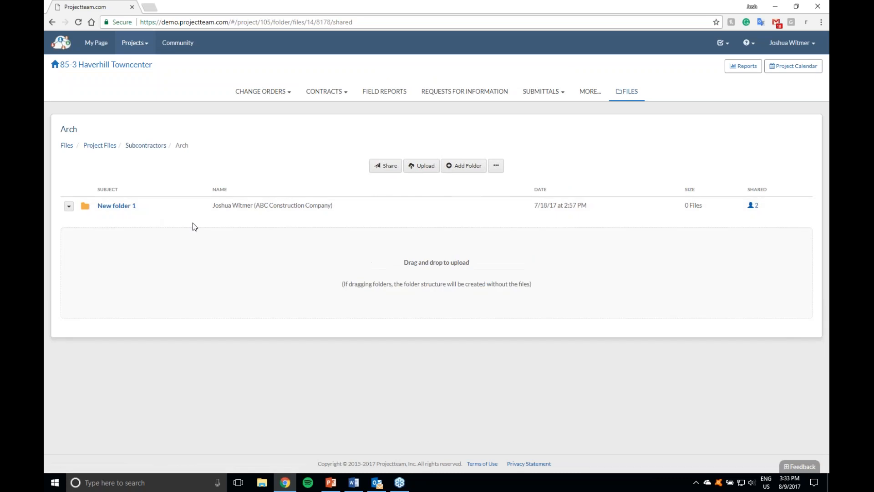
{"action": "left_click", "coordinate": [117, 205]}
{"action": "double_click", "coordinate": [567, 9]}
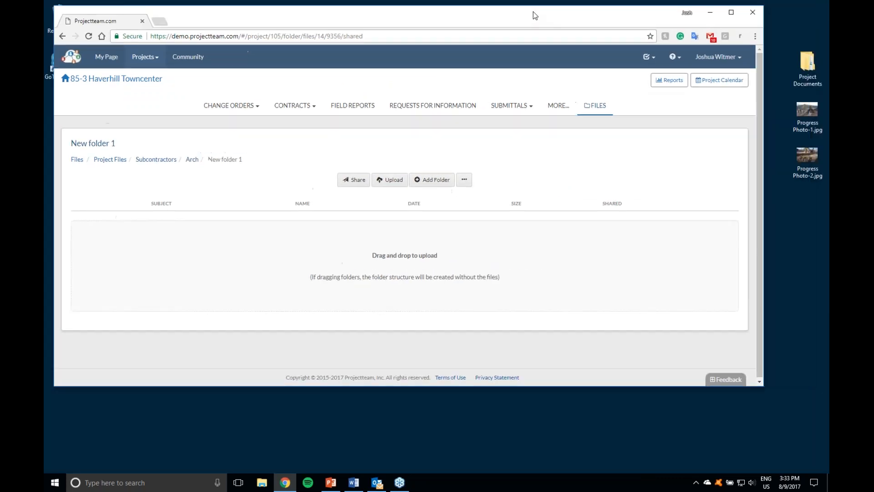
{"action": "left_click", "coordinate": [795, 108]}
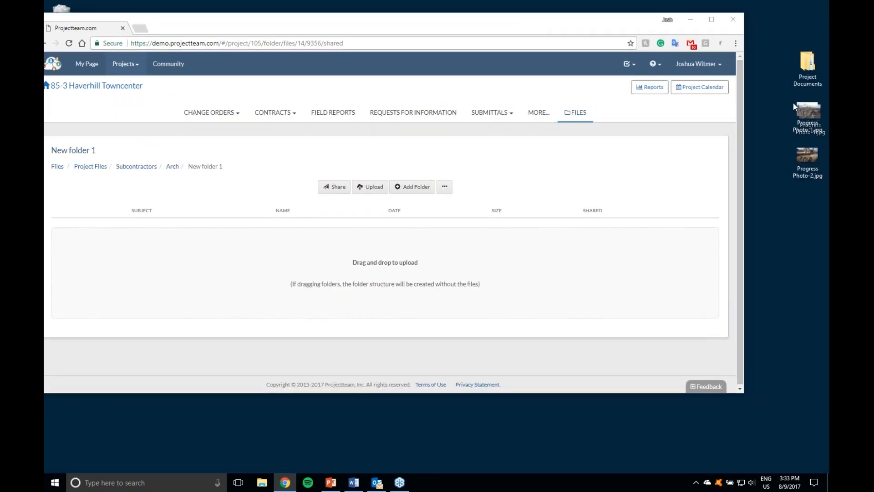
{"action": "left_click_drag", "start_coordinate": [769, 118], "coordinate": [620, 276]}
{"action": "double_click", "coordinate": [457, 28]}
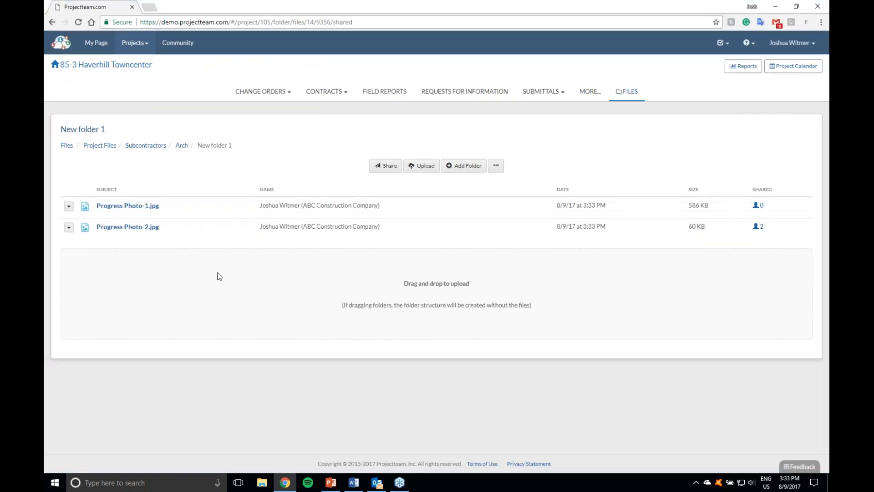
Step: Look through the Form Attachments folders and view the Webinar RFI folder under Requests For Information
{"action": "left_click", "coordinate": [67, 145]}
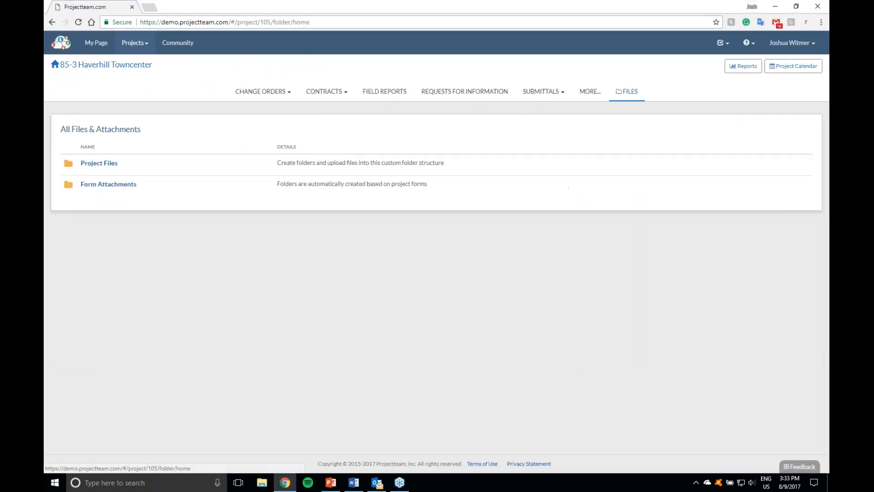
{"action": "left_click", "coordinate": [101, 187]}
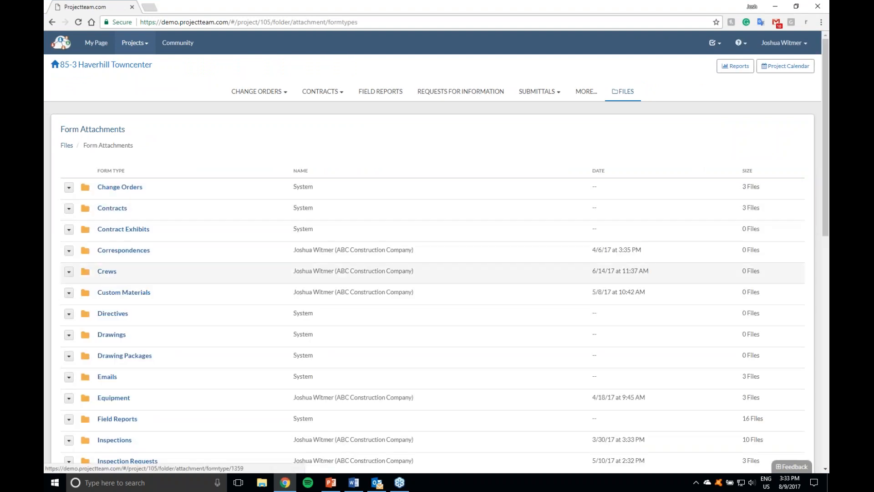
{"action": "scroll", "coordinate": [120, 335], "scroll_direction": "down", "scroll_amount": 6}
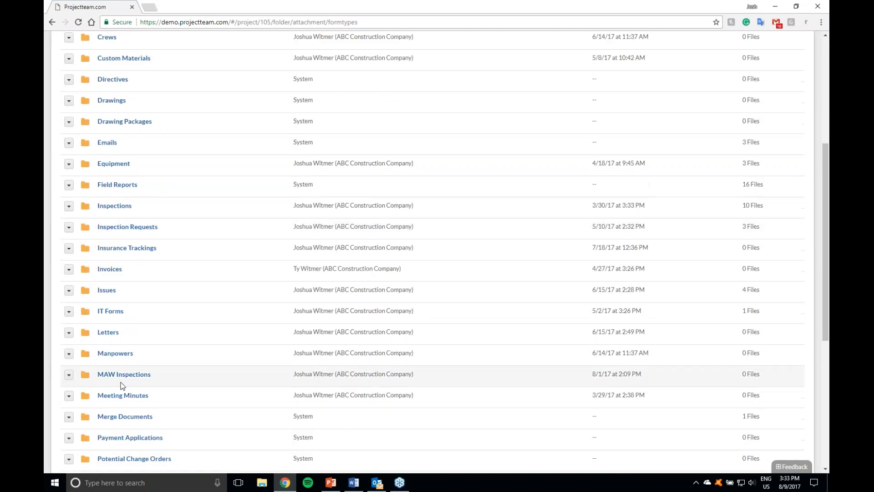
{"action": "scroll", "coordinate": [121, 336], "scroll_direction": "down", "scroll_amount": 3}
{"action": "left_click", "coordinate": [132, 315]}
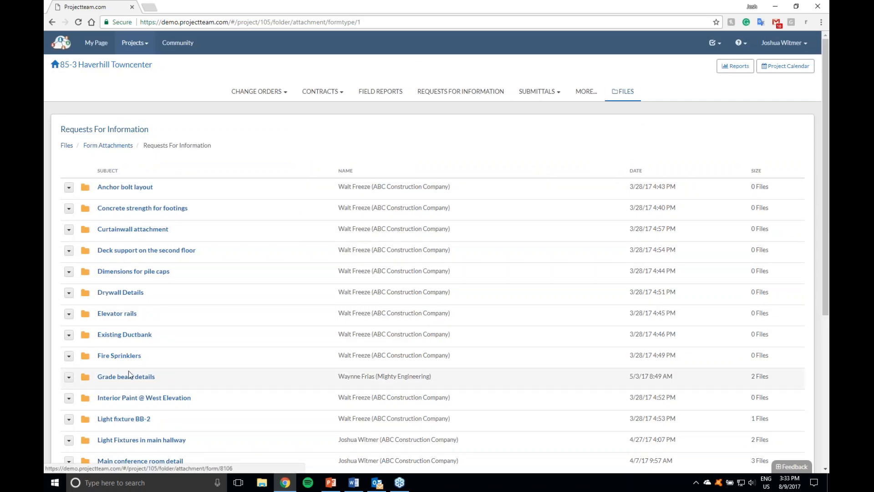
{"action": "scroll", "coordinate": [128, 373], "scroll_direction": "down", "scroll_amount": 5}
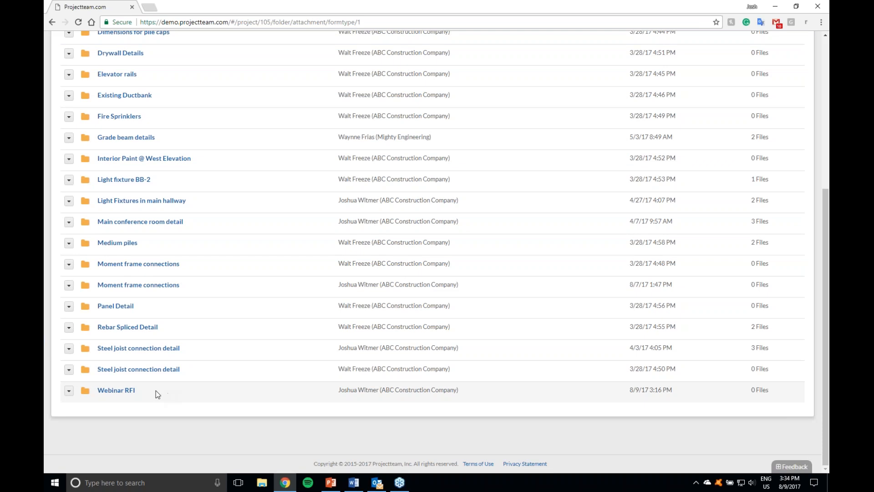
{"action": "left_click", "coordinate": [120, 391]}
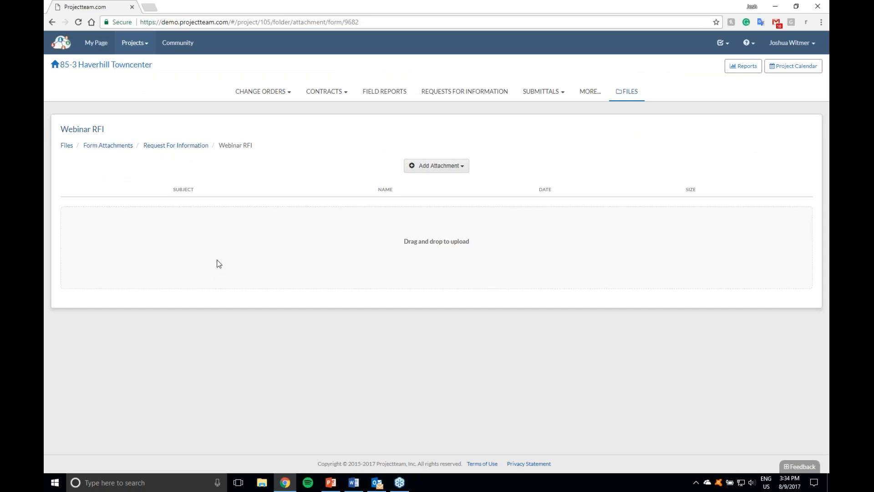
Step: Go to Project Files and create a folder named Folder 1
{"action": "left_click", "coordinate": [66, 145]}
{"action": "left_click", "coordinate": [93, 162]}
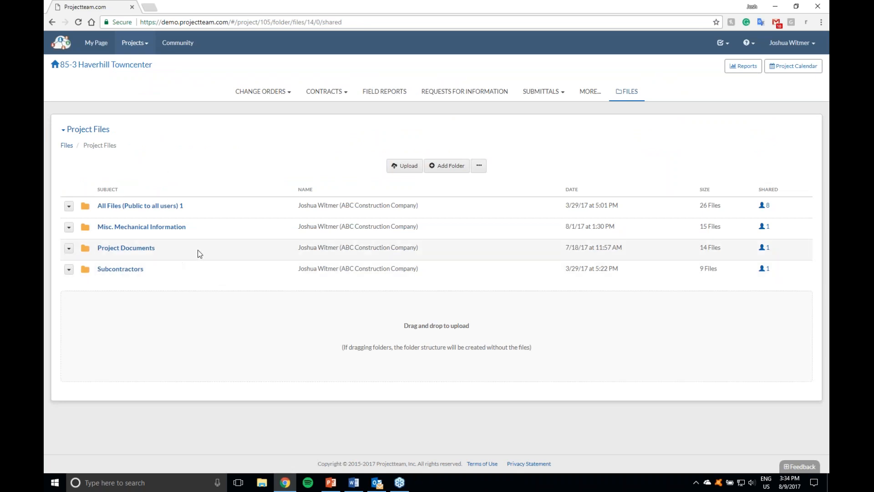
{"action": "left_click", "coordinate": [450, 166]}
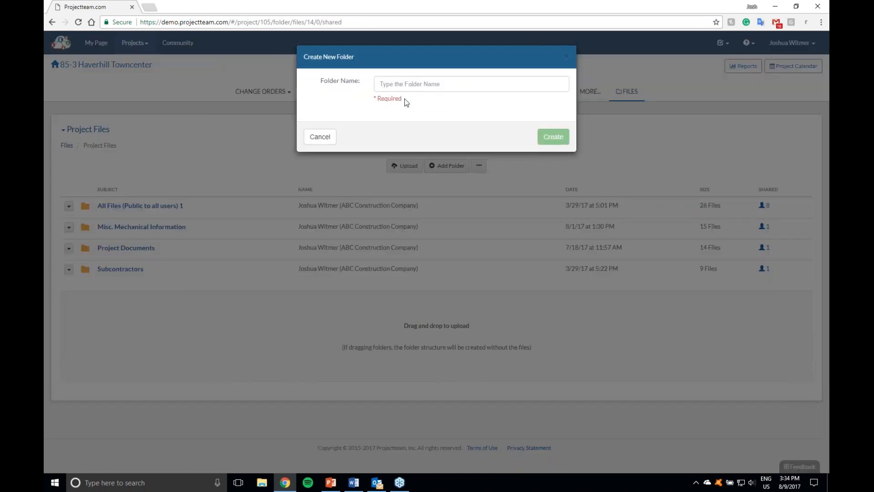
{"action": "type", "text": "Folder"}
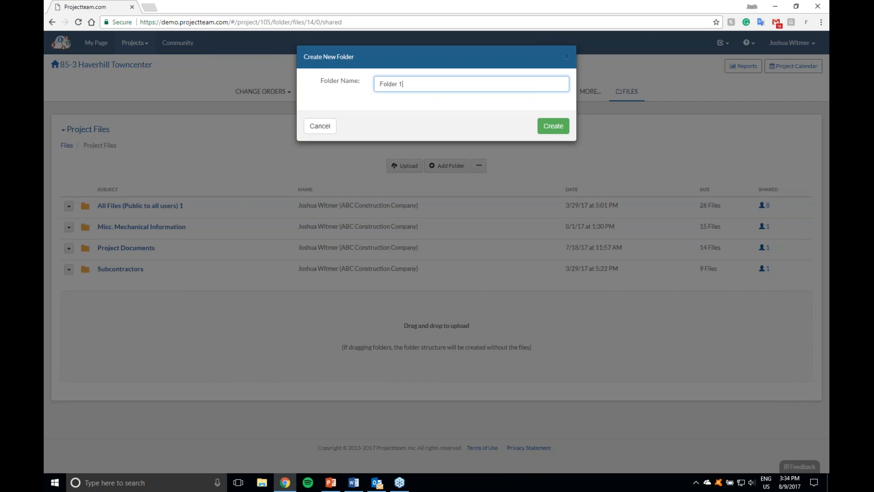
{"action": "type", "text": " 1"}
{"action": "left_click", "coordinate": [564, 129]}
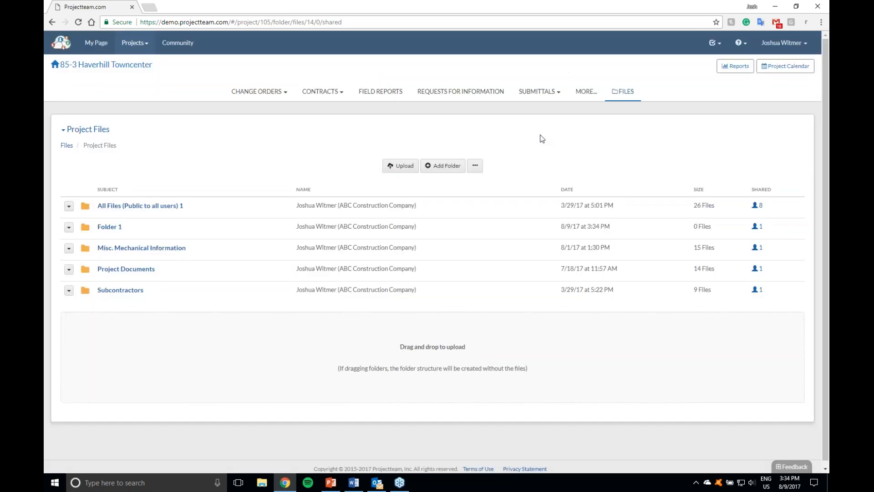
Step: Create two folders named Subfolder 1 and Subfolder 2 inside Folder 1
{"action": "left_click", "coordinate": [106, 231]}
{"action": "left_click", "coordinate": [463, 168]}
{"action": "type", "text": "Subfolder 1"}
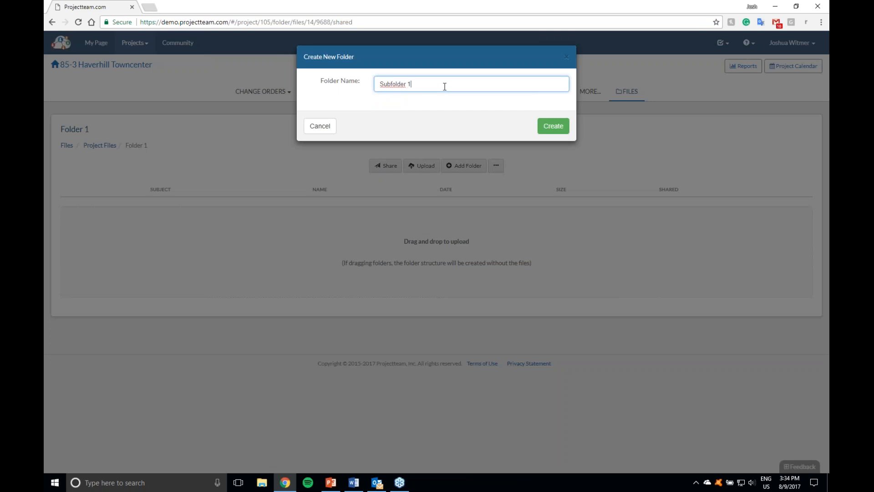
{"action": "left_click", "coordinate": [552, 126]}
{"action": "left_click", "coordinate": [469, 164]}
{"action": "type", "text": "Subfolder 2"}
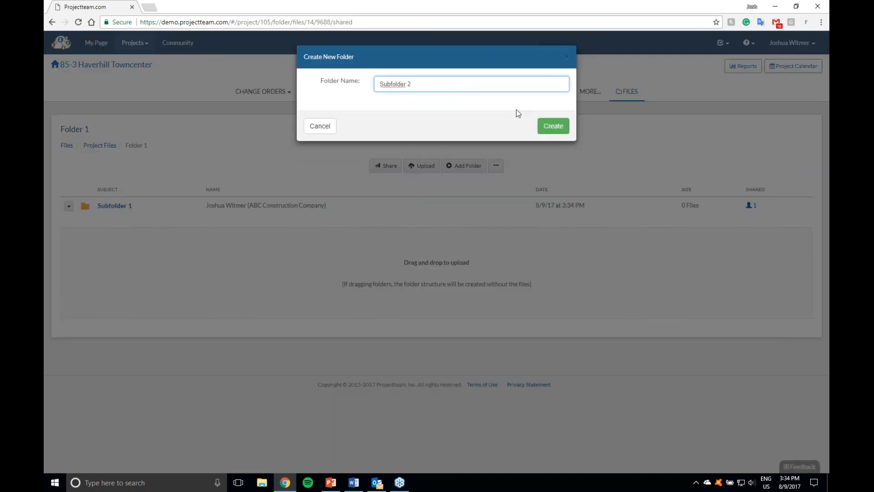
{"action": "left_click", "coordinate": [553, 127]}
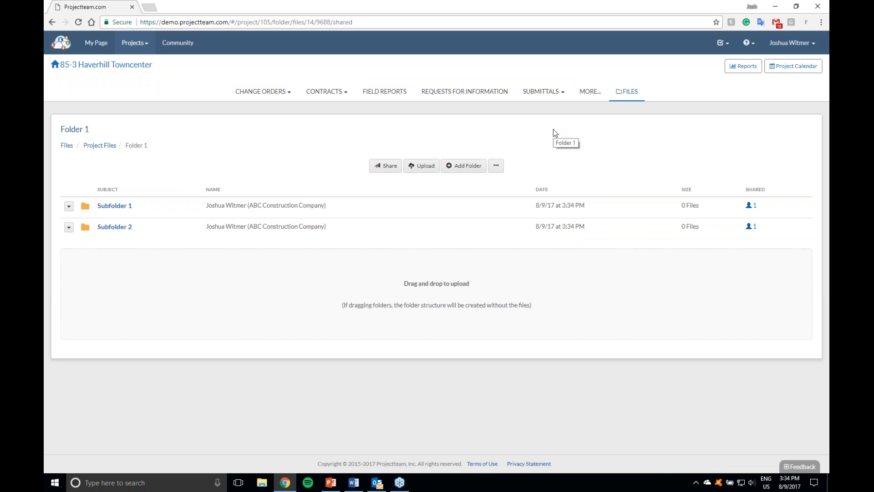
Step: Uncover the desktop and look through its Project Documents folder down to 05 - Financial / 5.1 - Budgets
{"action": "left_click_drag", "start_coordinate": [502, 4], "coordinate": [433, 44]}
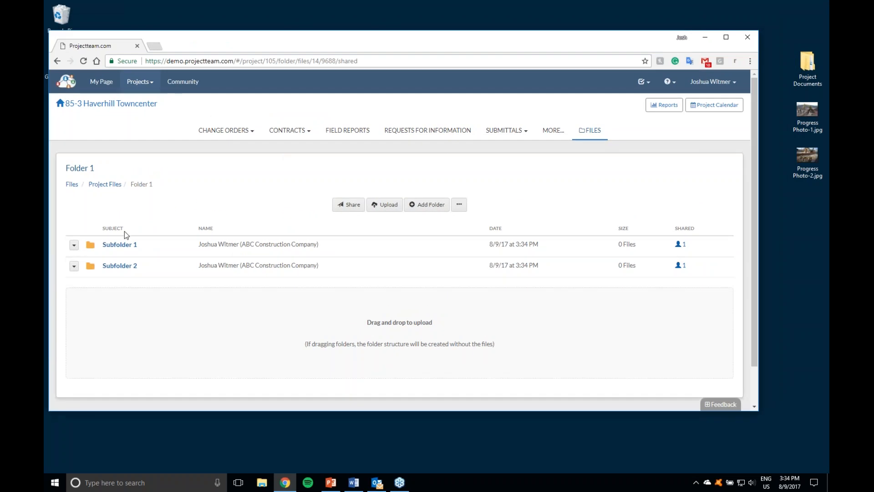
{"action": "double_click", "coordinate": [807, 75]}
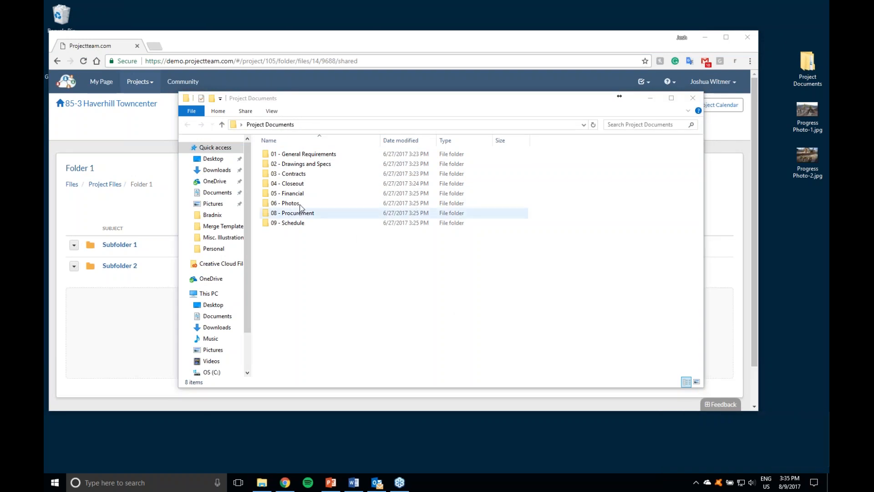
{"action": "double_click", "coordinate": [289, 193]}
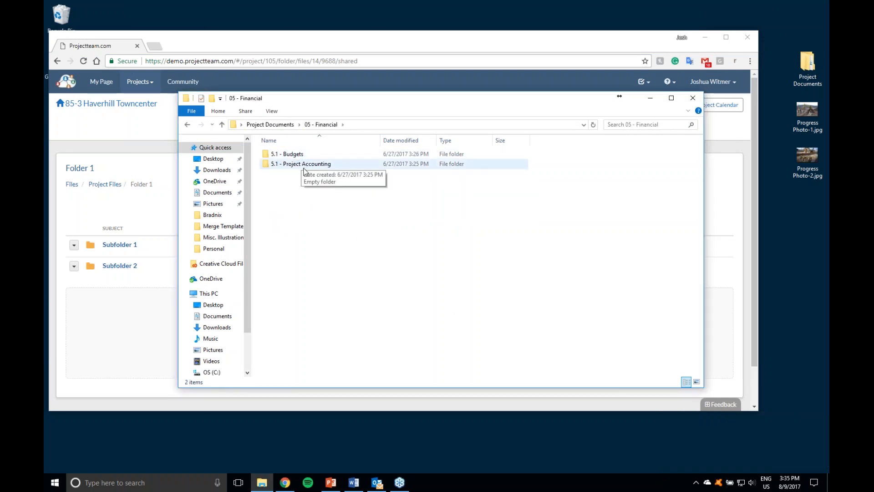
{"action": "double_click", "coordinate": [291, 155]}
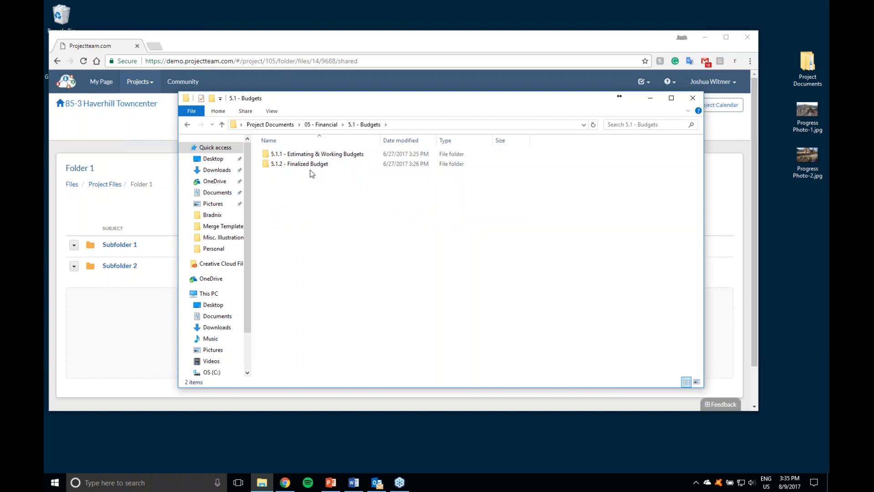
{"action": "left_click_drag", "start_coordinate": [293, 100], "coordinate": [378, 106]}
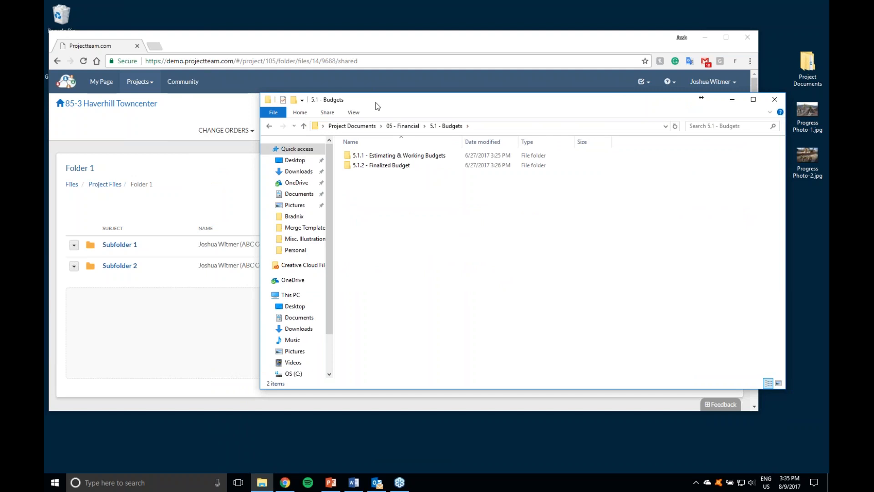
{"action": "left_click", "coordinate": [775, 99]}
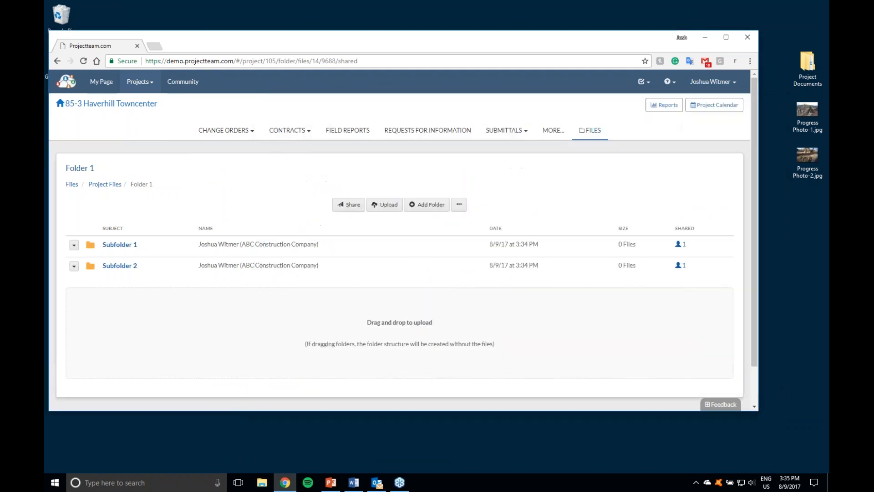
Step: Upload the desktop's Project Documents folder structure into Folder 1 and view its 05 - Financial / 5.1 - Budgets subfolders
{"action": "left_click_drag", "start_coordinate": [810, 67], "coordinate": [399, 312]}
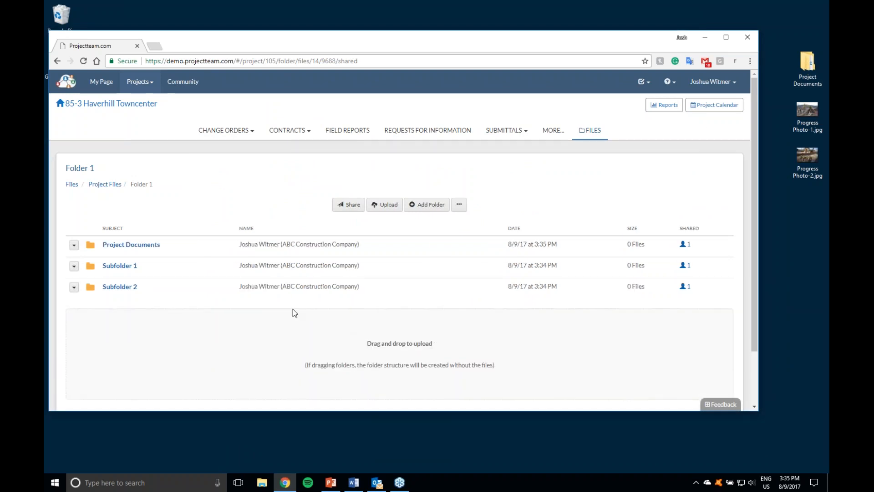
{"action": "scroll", "coordinate": [291, 307], "scroll_direction": "down", "scroll_amount": 1}
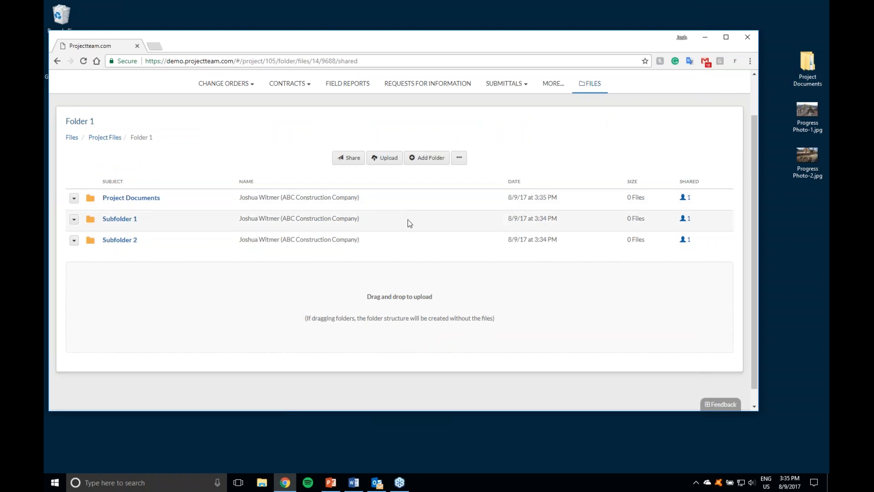
{"action": "left_click", "coordinate": [117, 203]}
{"action": "scroll", "coordinate": [159, 227], "scroll_direction": "down", "scroll_amount": 1}
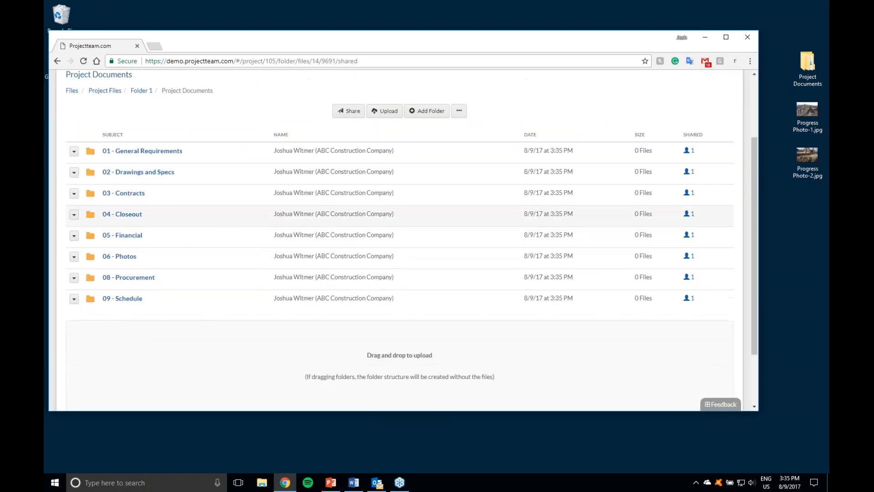
{"action": "left_click", "coordinate": [122, 234]}
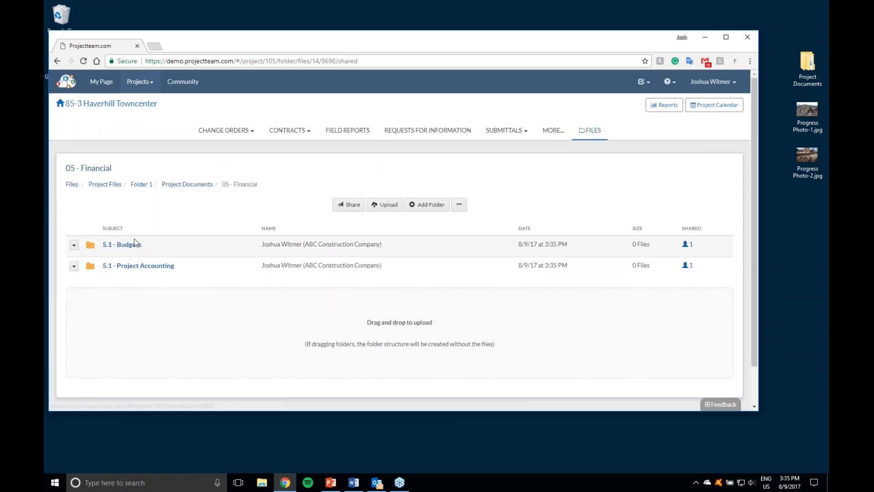
{"action": "left_click", "coordinate": [135, 242]}
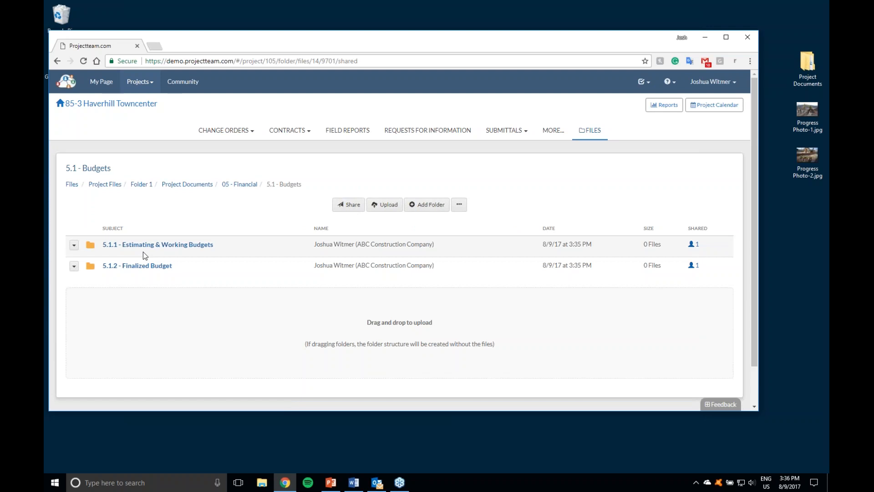
Step: Maximize the browser window, return to Folder 1 and download its Project Documents folder as a zip
{"action": "double_click", "coordinate": [247, 46]}
{"action": "left_click", "coordinate": [200, 146]}
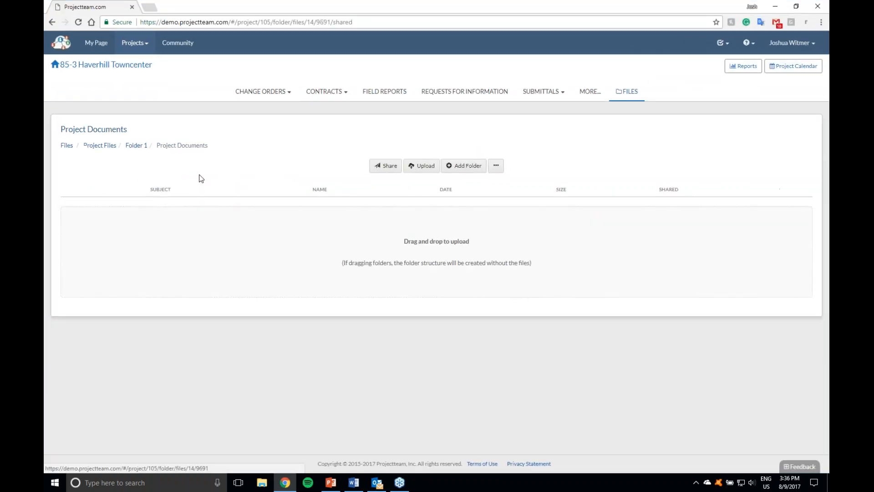
{"action": "left_click", "coordinate": [134, 145]}
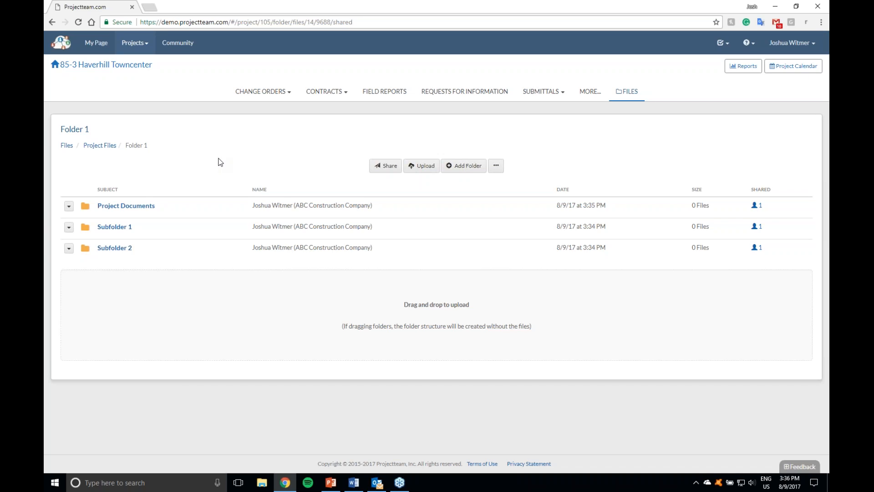
{"action": "left_click", "coordinate": [69, 206]}
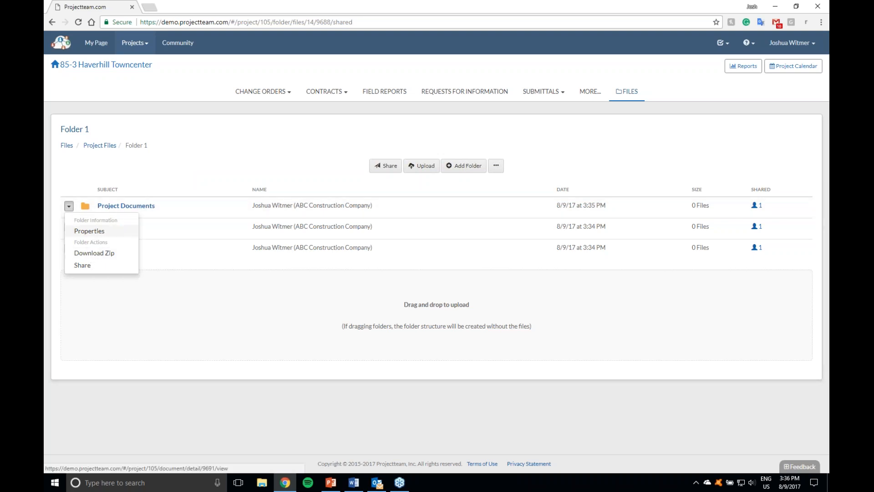
{"action": "left_click", "coordinate": [107, 253]}
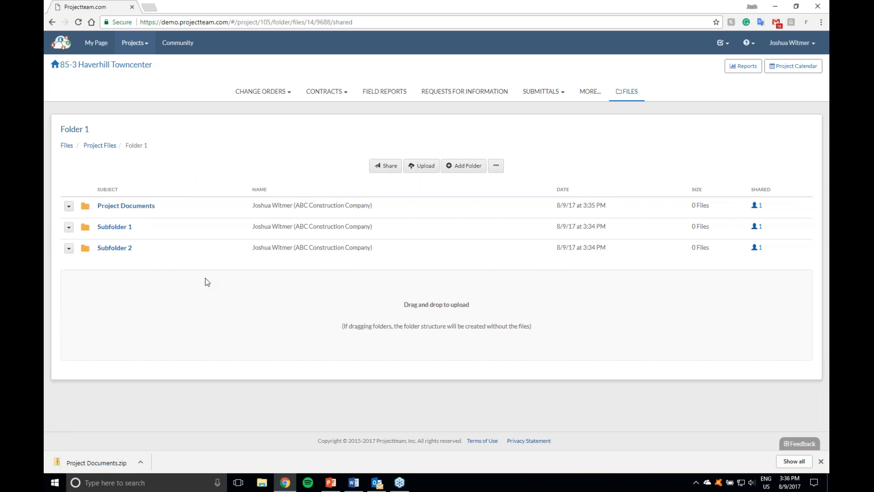
Step: Examine the downloaded Project Documents.zip down to 05 - Financial / 5.1 - Budgets / 5.1.1 - Estimating & Working Budgets, and close it
{"action": "left_click", "coordinate": [109, 469]}
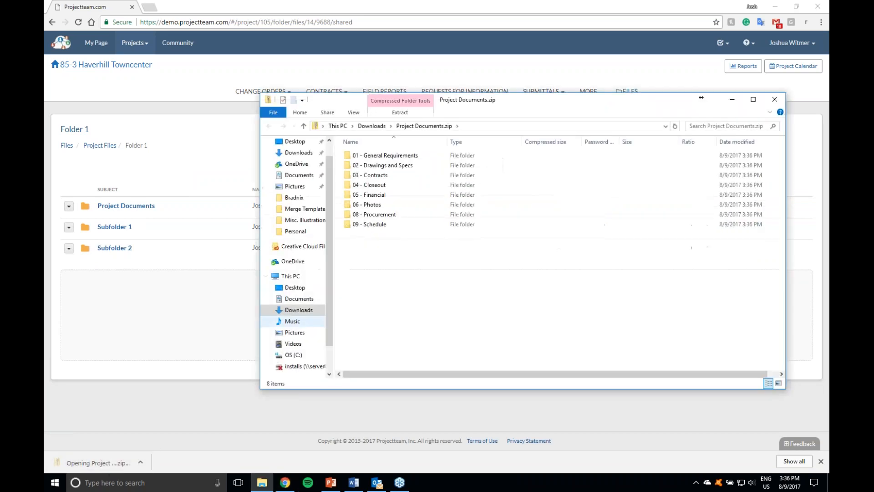
{"action": "left_click_drag", "start_coordinate": [475, 104], "coordinate": [400, 80]}
{"action": "double_click", "coordinate": [336, 136]}
{"action": "left_click", "coordinate": [360, 105]}
{"action": "double_click", "coordinate": [313, 174]}
{"action": "left_click", "coordinate": [310, 135]}
{"action": "double_click", "coordinate": [310, 135]}
{"action": "double_click", "coordinate": [319, 134]}
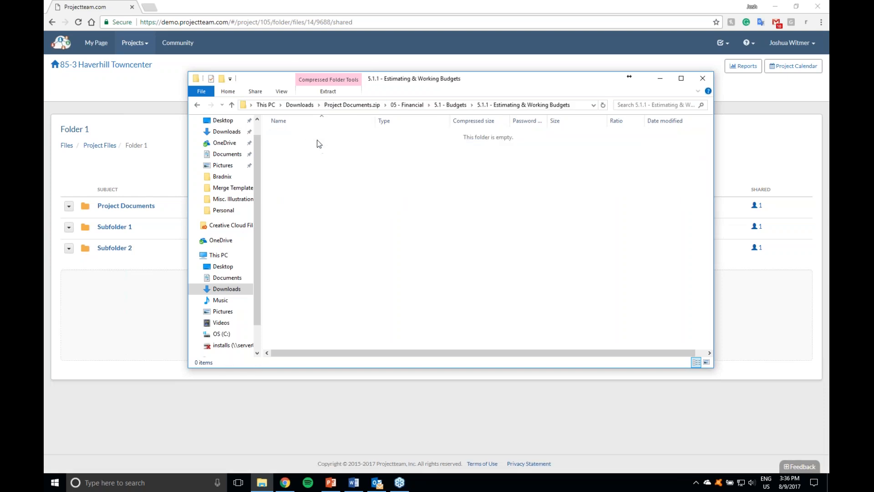
{"action": "left_click", "coordinate": [359, 105]}
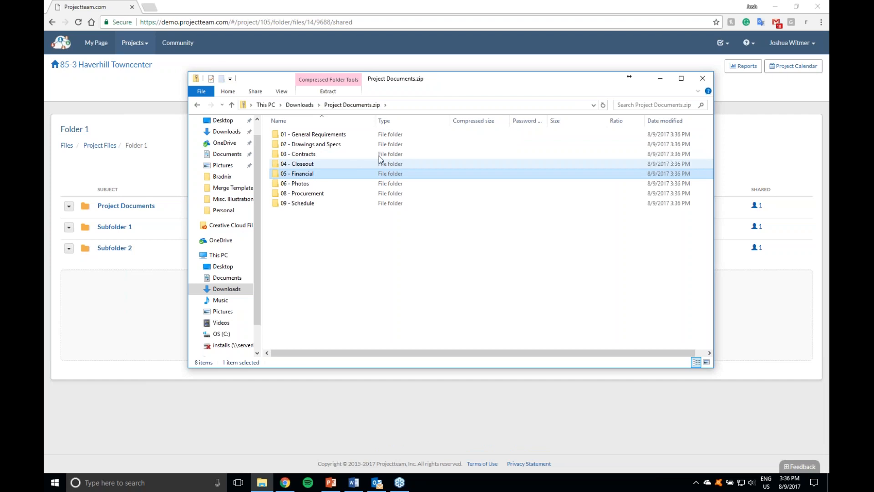
{"action": "left_click", "coordinate": [703, 79]}
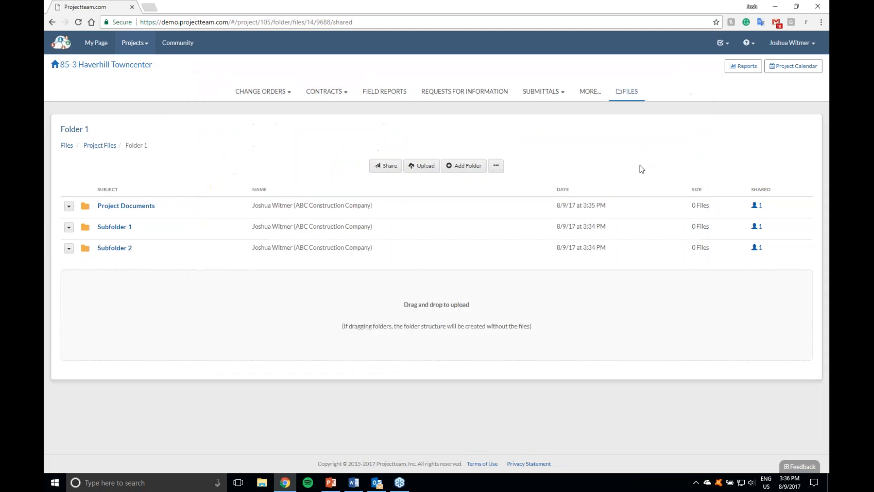
Step: Return to Project Files and download the Subcontractors folder as a zip
{"action": "left_click", "coordinate": [100, 145]}
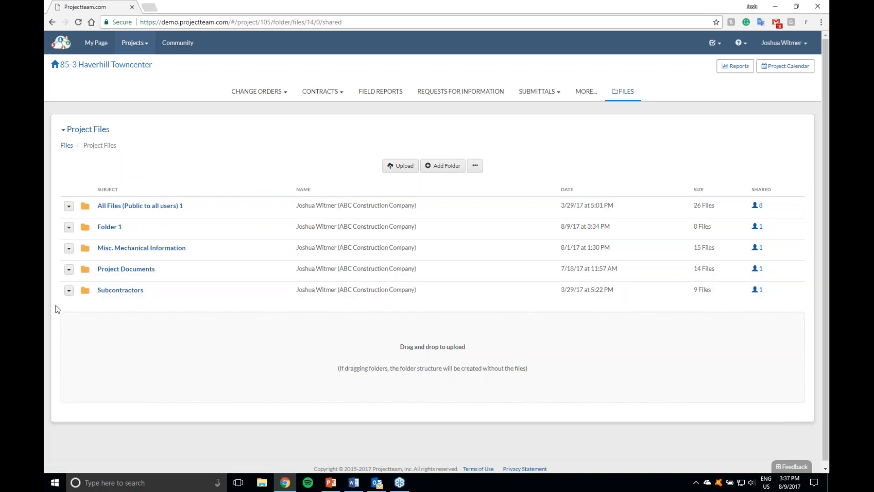
{"action": "left_click", "coordinate": [69, 290]}
{"action": "left_click", "coordinate": [94, 337]}
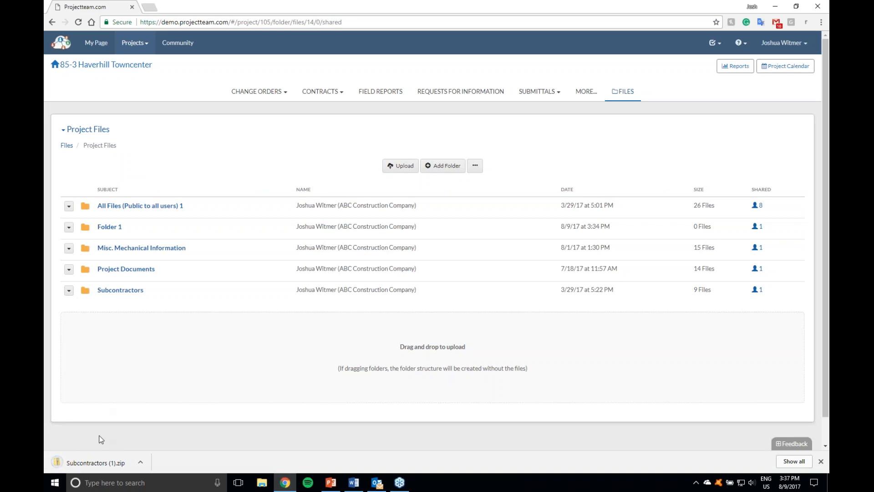
Step: Check the contents of Arch / New folder 1 in the downloaded Subcontractors zip and close it
{"action": "left_click", "coordinate": [96, 460]}
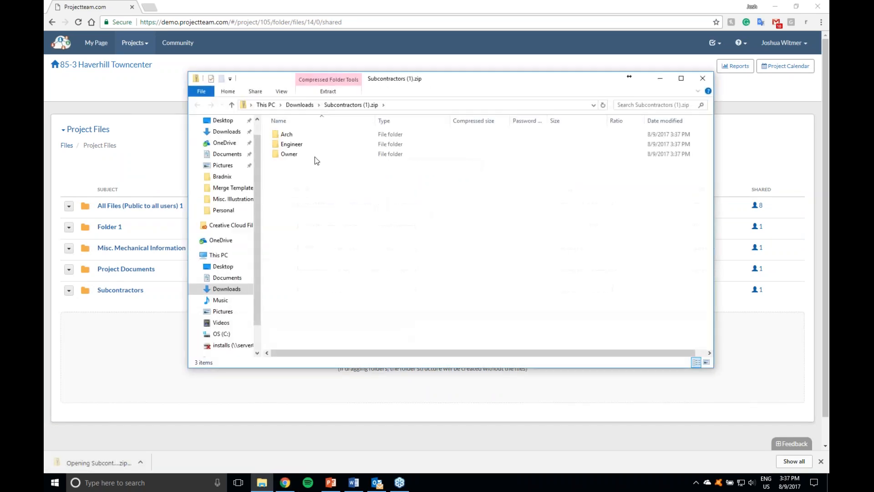
{"action": "double_click", "coordinate": [296, 135]}
{"action": "double_click", "coordinate": [296, 134]}
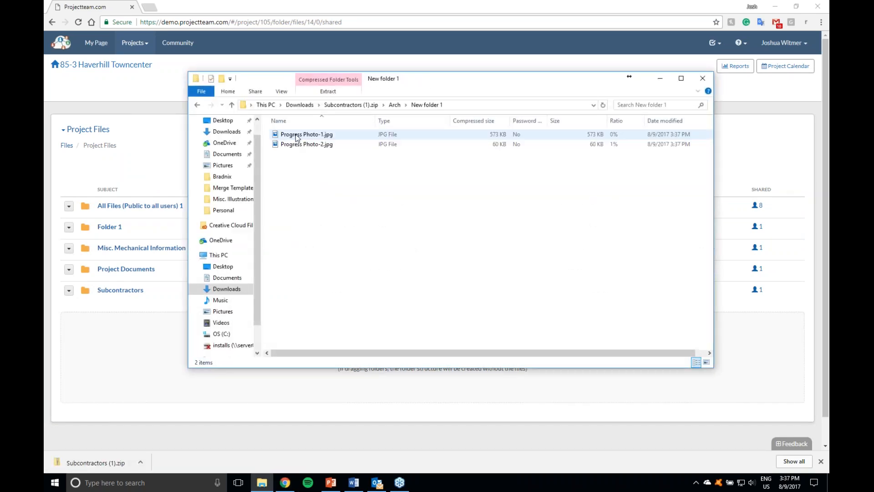
{"action": "left_click", "coordinate": [321, 138]}
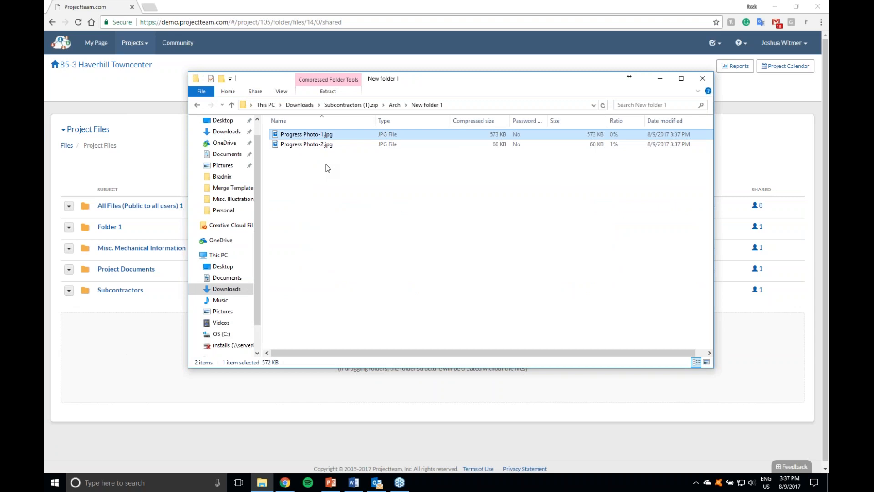
{"action": "left_click", "coordinate": [702, 78]}
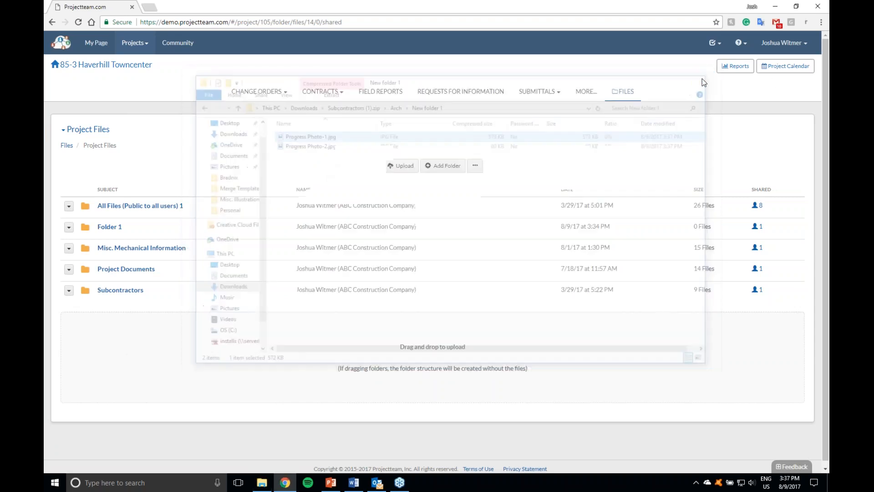
Step: View the properties of Progress Photo-1.jpg in New folder 1 under Subcontractors / Arch
{"action": "left_click", "coordinate": [132, 292]}
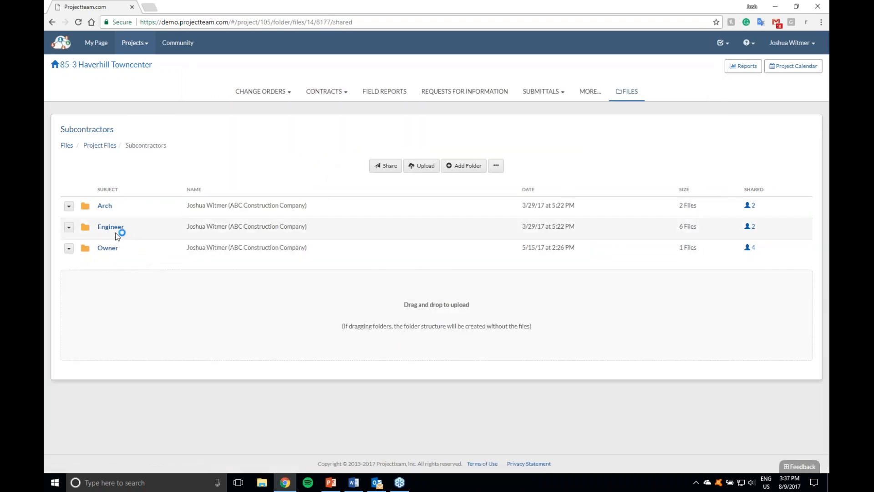
{"action": "left_click", "coordinate": [105, 206]}
{"action": "left_click", "coordinate": [108, 208]}
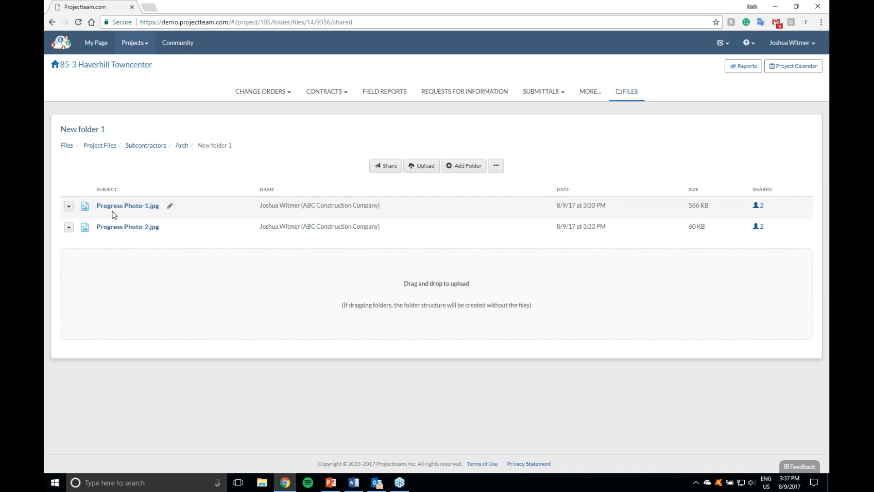
{"action": "left_click", "coordinate": [69, 206]}
{"action": "left_click", "coordinate": [82, 231]}
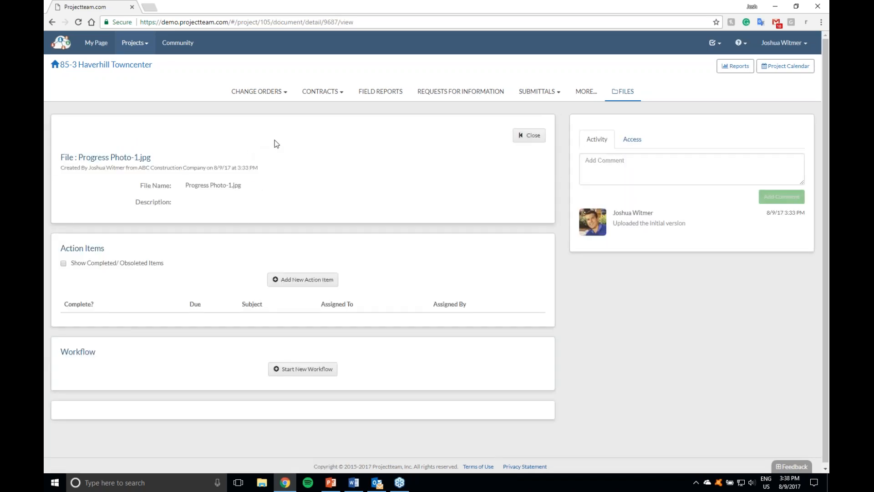
Step: Rename Progress Photo-1.jpg in New folder 1 as Progress Photo-webinar.jpg, and preview the renamed image
{"action": "left_click", "coordinate": [533, 135]}
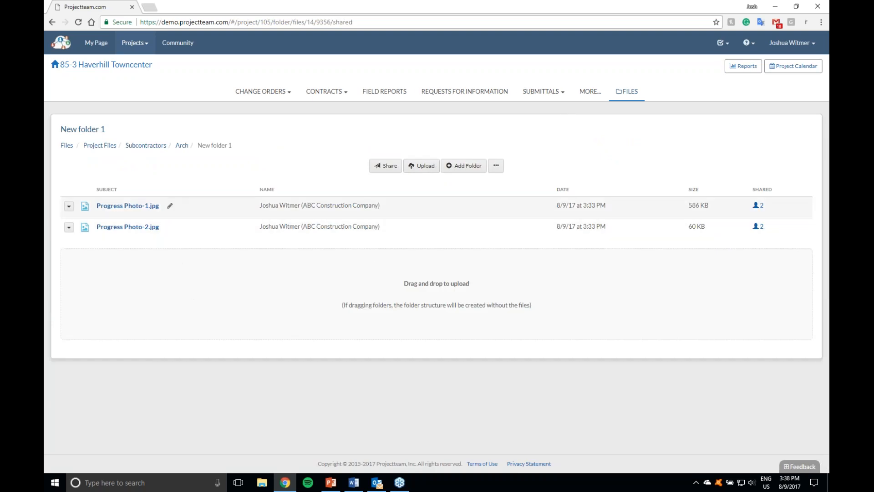
{"action": "left_click", "coordinate": [170, 206]}
{"action": "left_click", "coordinate": [419, 96]}
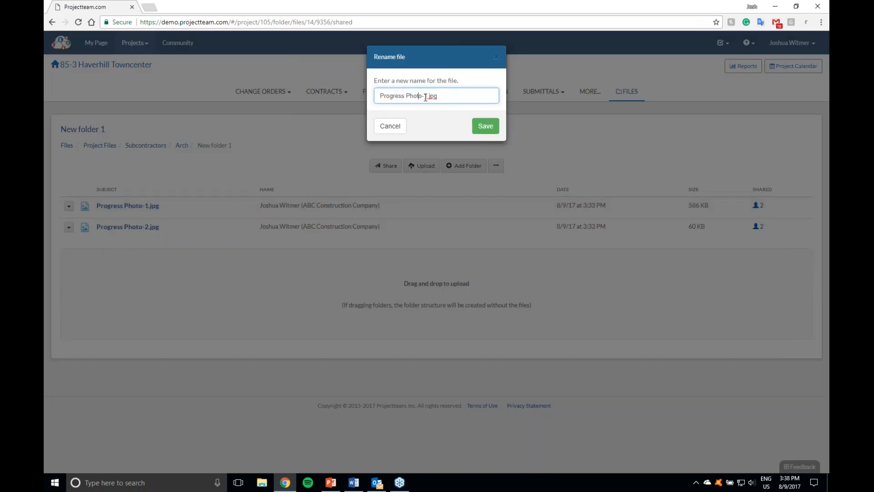
{"action": "double_click", "coordinate": [427, 96]}
{"action": "type", "text": "webinar"}
{"action": "left_click", "coordinate": [485, 126]}
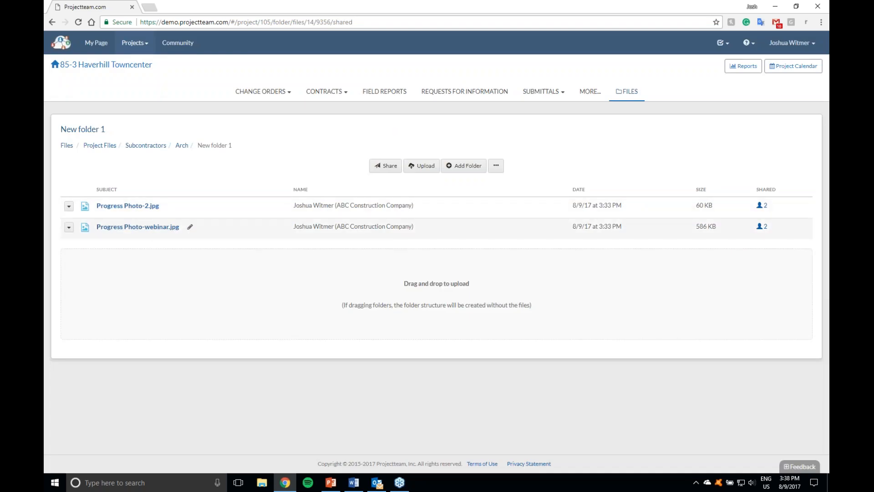
{"action": "left_click", "coordinate": [136, 226]}
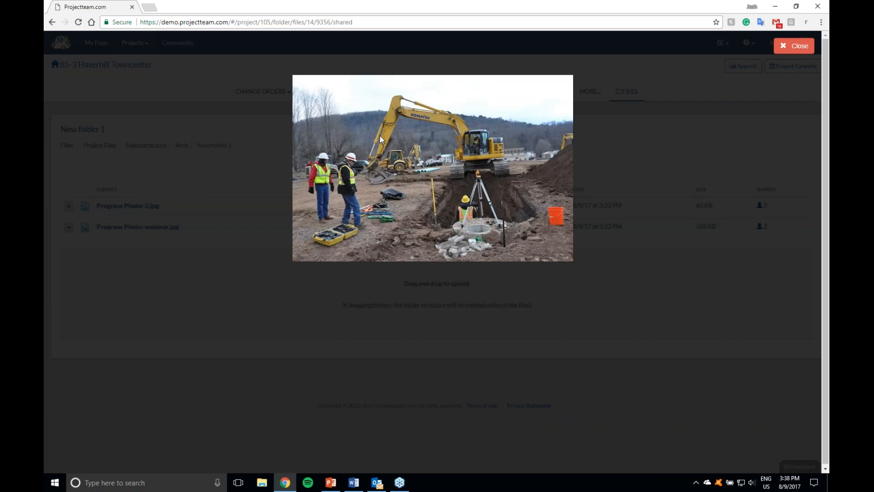
{"action": "left_click", "coordinate": [788, 54]}
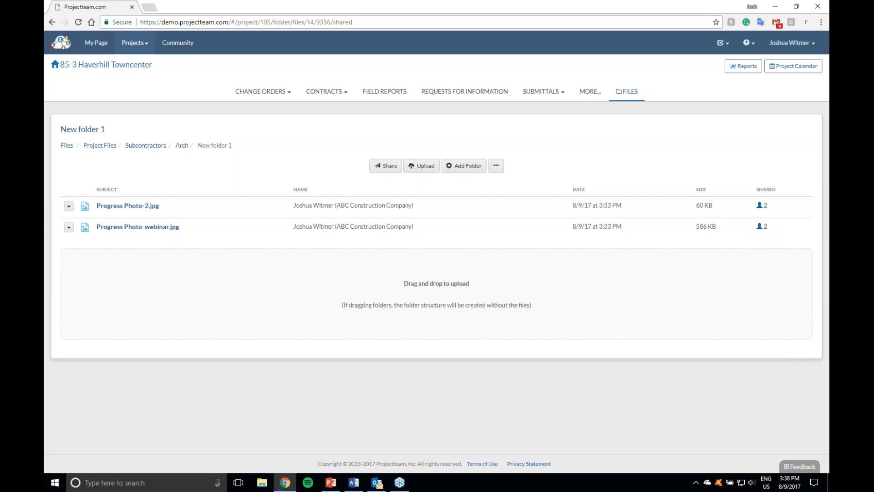
{"action": "left_click", "coordinate": [171, 210]}
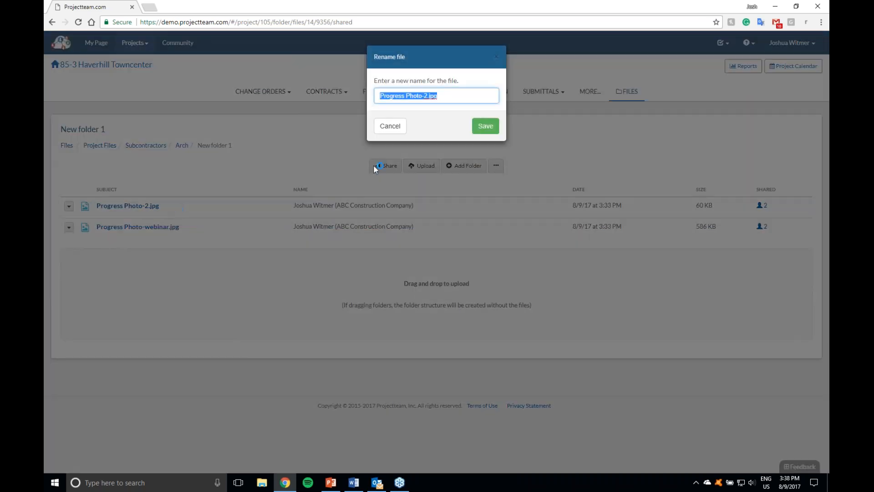
{"action": "left_click", "coordinate": [395, 128]}
{"action": "left_click", "coordinate": [191, 227]}
{"action": "left_click", "coordinate": [391, 126]}
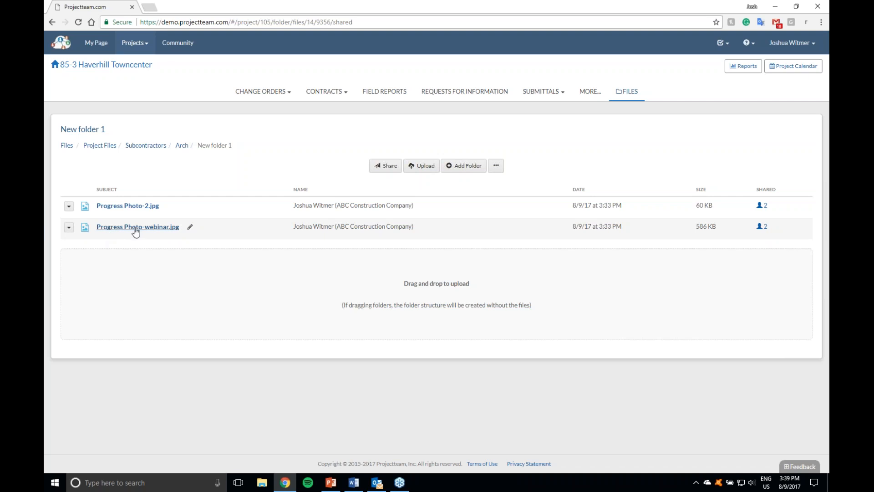
Step: Copy Progress Photo-webinar.jpg into the 06 - Photos folder under Project Files / Project Documents
{"action": "left_click", "coordinate": [69, 227]}
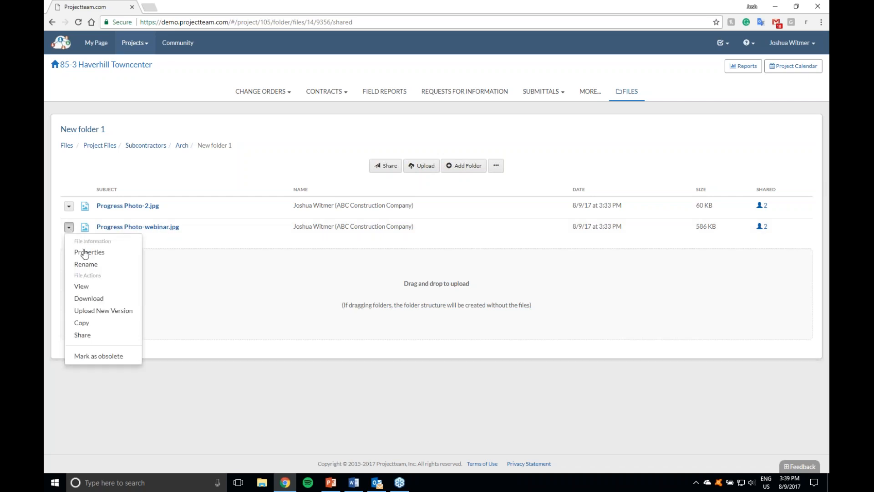
{"action": "left_click", "coordinate": [94, 324]}
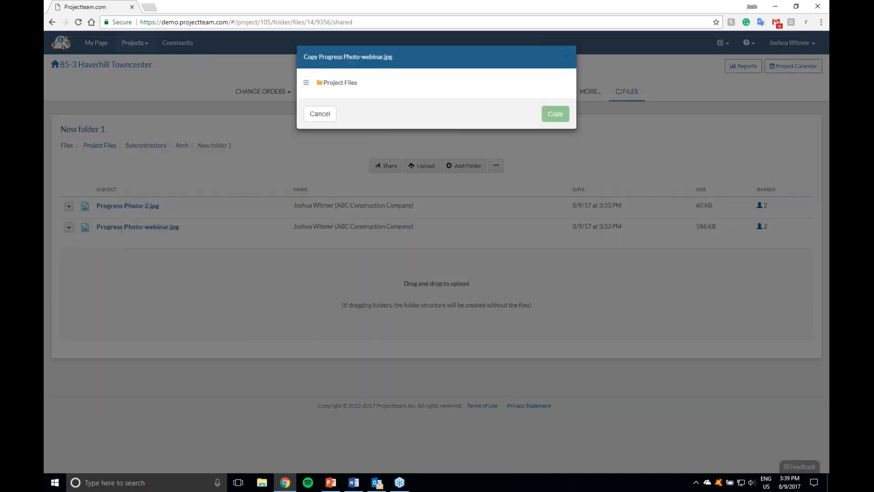
{"action": "left_click", "coordinate": [307, 83]}
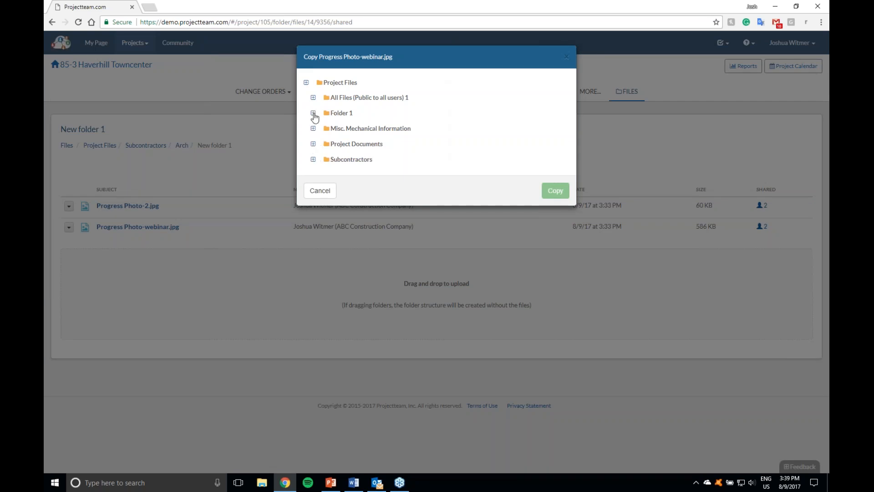
{"action": "left_click", "coordinate": [313, 144]}
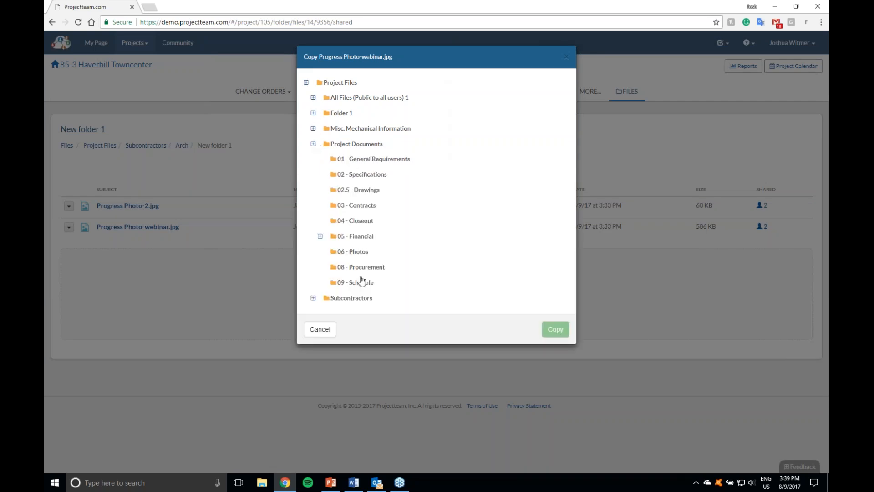
{"action": "left_click", "coordinate": [320, 236]}
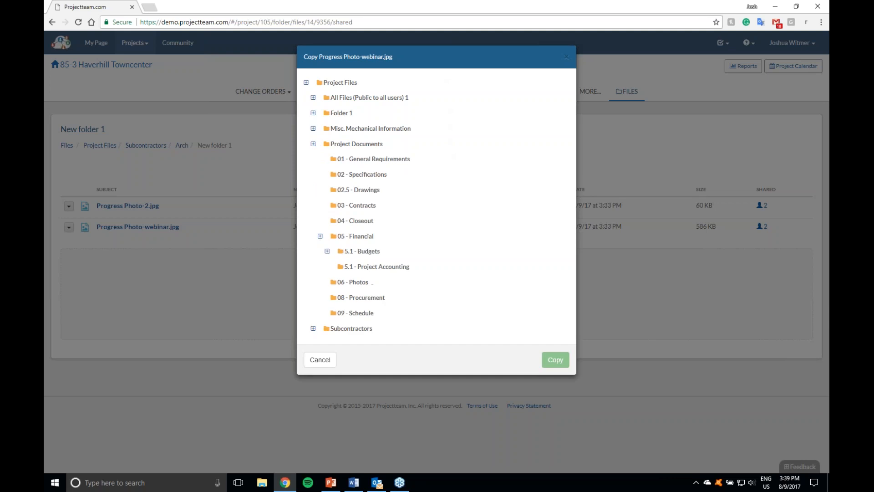
{"action": "left_click", "coordinate": [327, 251]}
{"action": "left_click", "coordinate": [362, 314]}
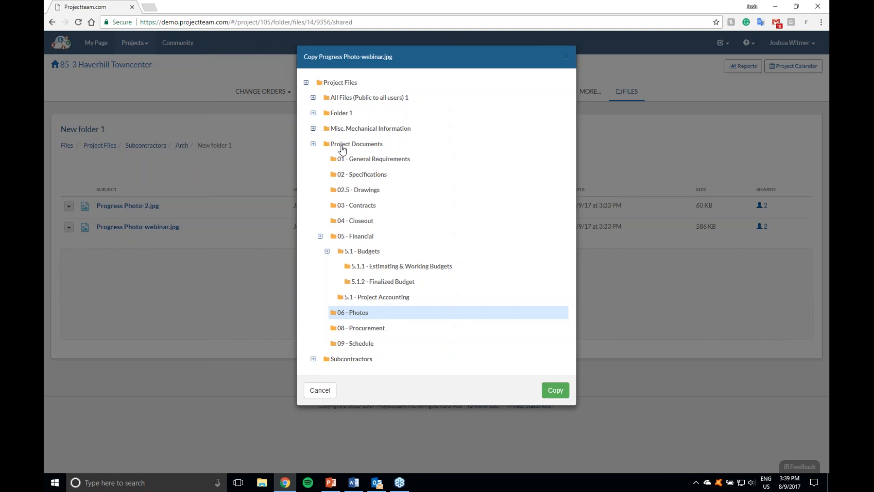
{"action": "left_click", "coordinate": [561, 390]}
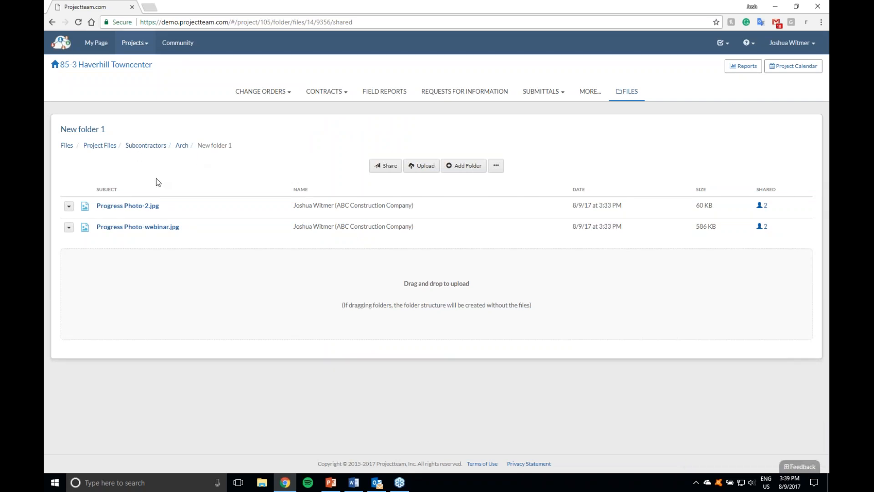
Step: Check the copied photo in the 06 - Photos folder under Project Files / Project Documents
{"action": "left_click", "coordinate": [103, 146]}
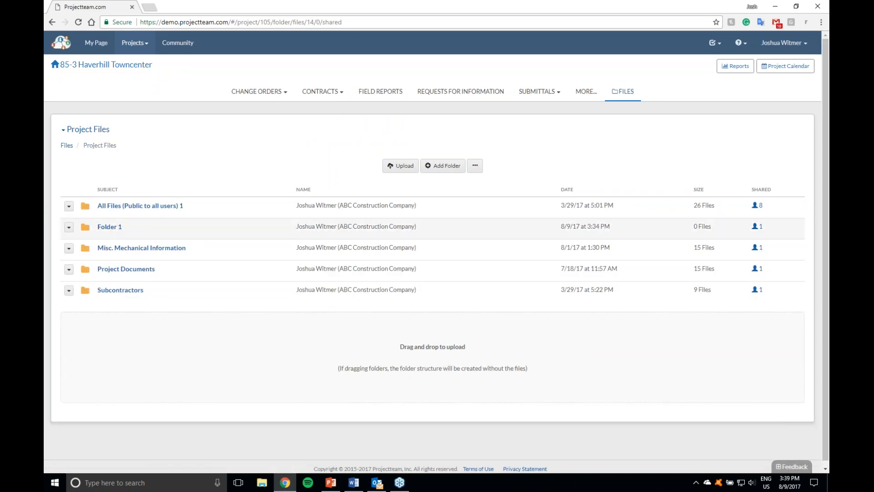
{"action": "left_click", "coordinate": [124, 269]}
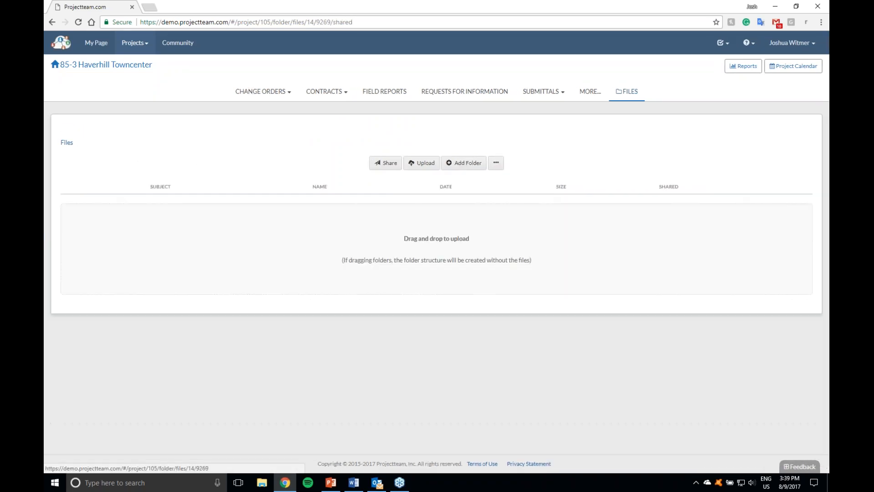
{"action": "left_click", "coordinate": [114, 331]}
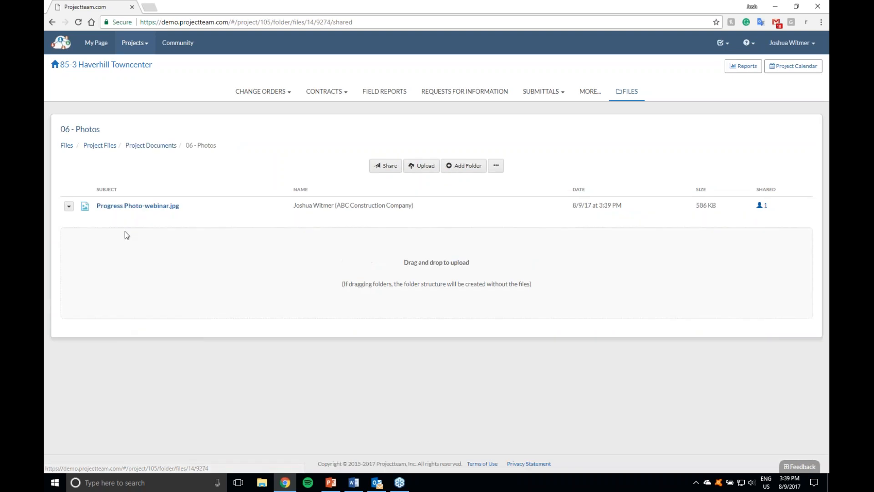
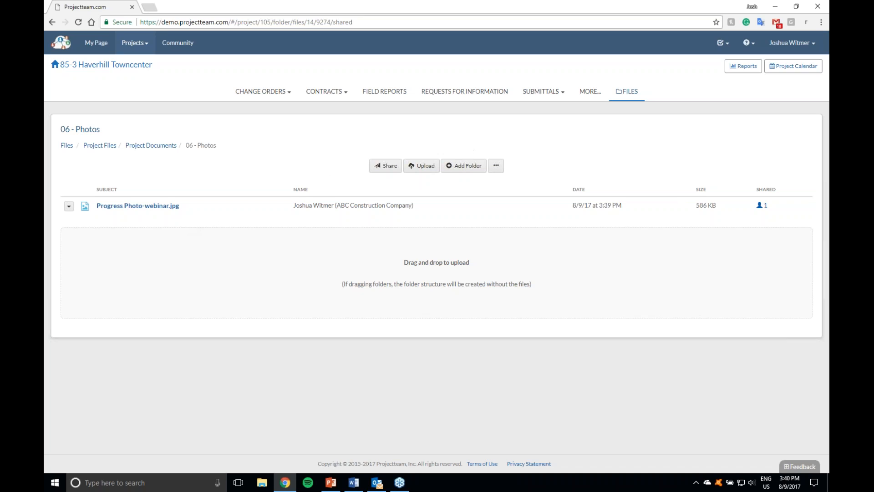
Step: Start a new email record in the Haverhill Towncenter Email Log
{"action": "left_click", "coordinate": [590, 91]}
{"action": "left_click", "coordinate": [176, 352]}
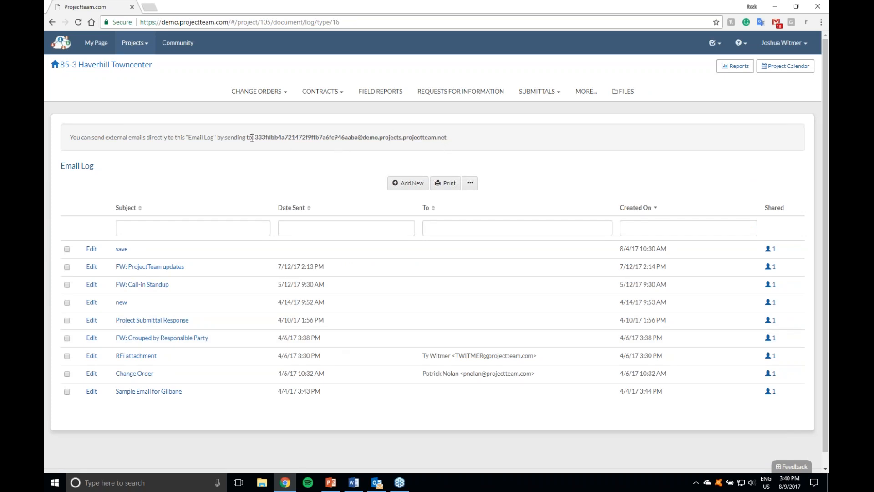
{"action": "left_click", "coordinate": [408, 183]}
{"action": "scroll", "coordinate": [228, 305], "scroll_direction": "down", "scroll_amount": 1}
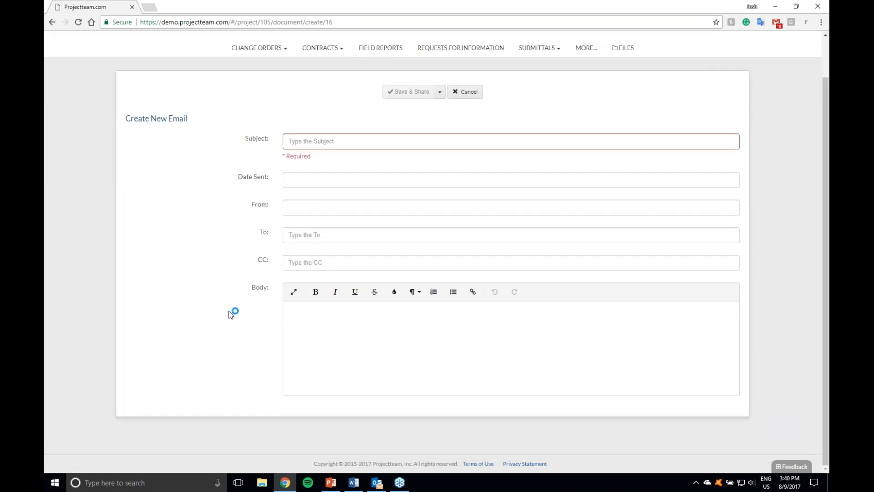
Step: Copy the full text of the "FW: MD 355 Crossing - FW: Project team access" message in Outlook into the new email record's Body
{"action": "left_click", "coordinate": [410, 337]}
{"action": "left_click", "coordinate": [377, 482]}
{"action": "left_click_drag", "start_coordinate": [359, 8], "coordinate": [829, 151]}
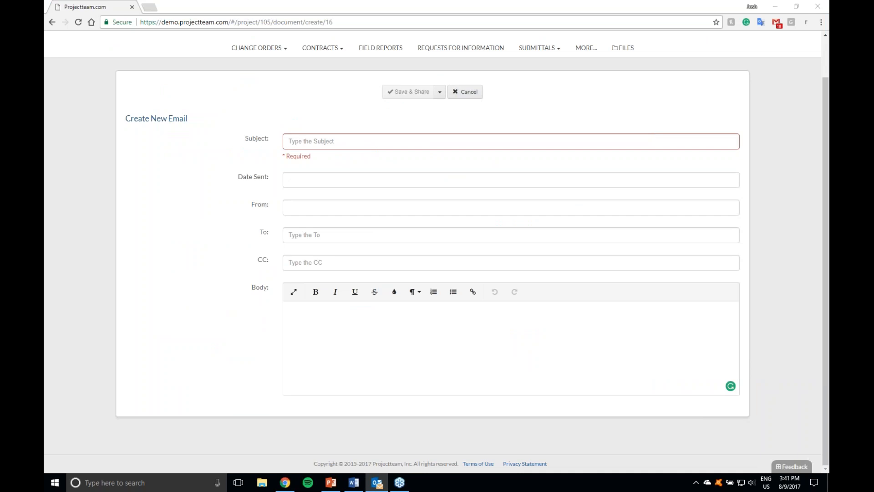
{"action": "left_click_drag", "start_coordinate": [828, 164], "coordinate": [423, 1]}
{"action": "scroll", "coordinate": [422, 239], "scroll_direction": "down", "scroll_amount": 4}
{"action": "scroll", "coordinate": [422, 239], "scroll_direction": "down", "scroll_amount": 3}
{"action": "scroll", "coordinate": [422, 239], "scroll_direction": "up", "scroll_amount": 6}
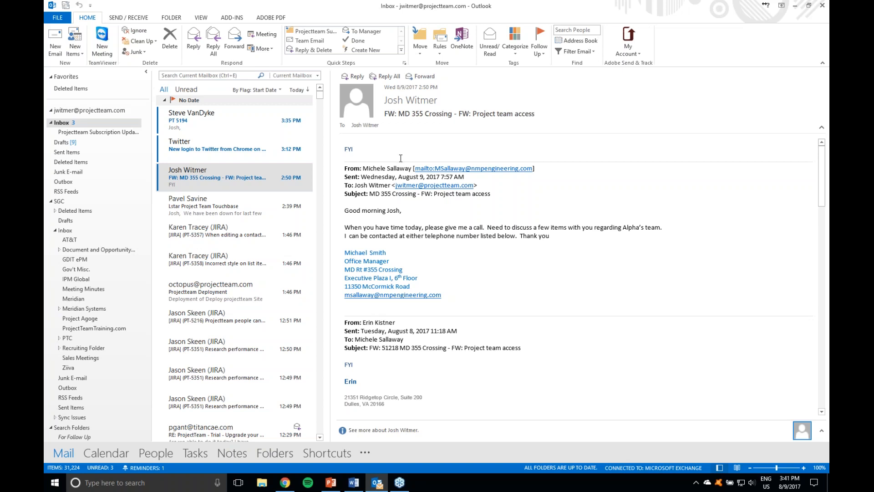
{"action": "key", "text": "ctrl+a"}
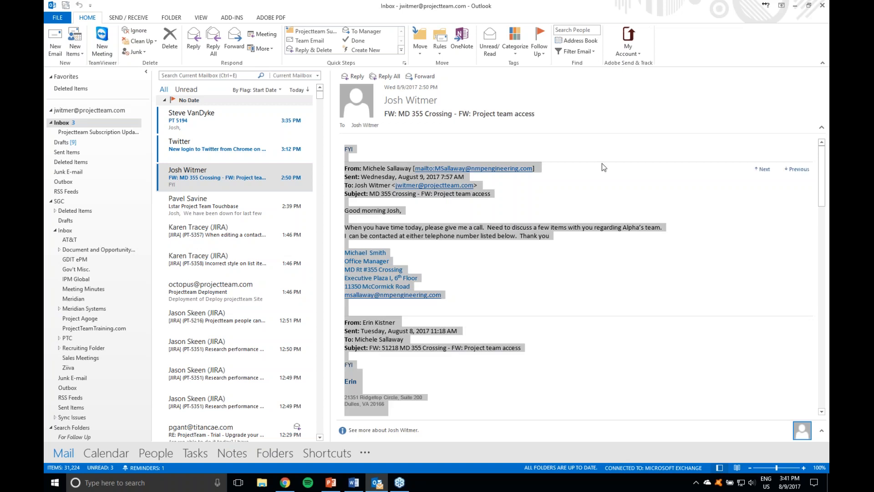
{"action": "left_click", "coordinate": [795, 5]}
{"action": "left_click", "coordinate": [318, 307]}
{"action": "key", "text": "ctrl+v"}
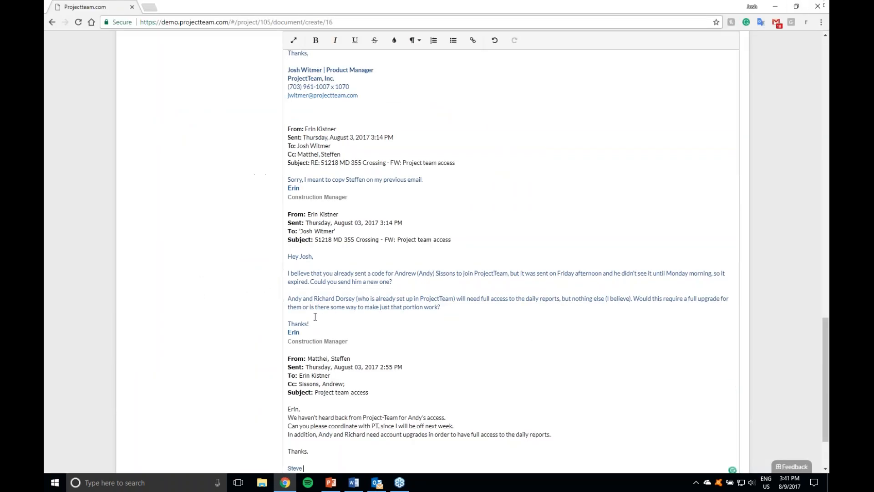
Step: Examine the pasted email thread in the Body, including its formatting, links and quoted messages
{"action": "scroll", "coordinate": [361, 334], "scroll_direction": "up", "scroll_amount": 3}
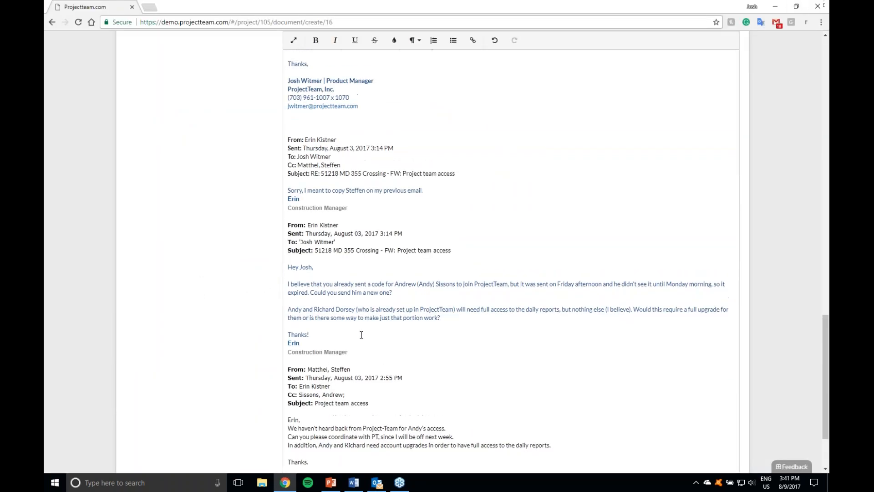
{"action": "scroll", "coordinate": [361, 335], "scroll_direction": "up", "scroll_amount": 1}
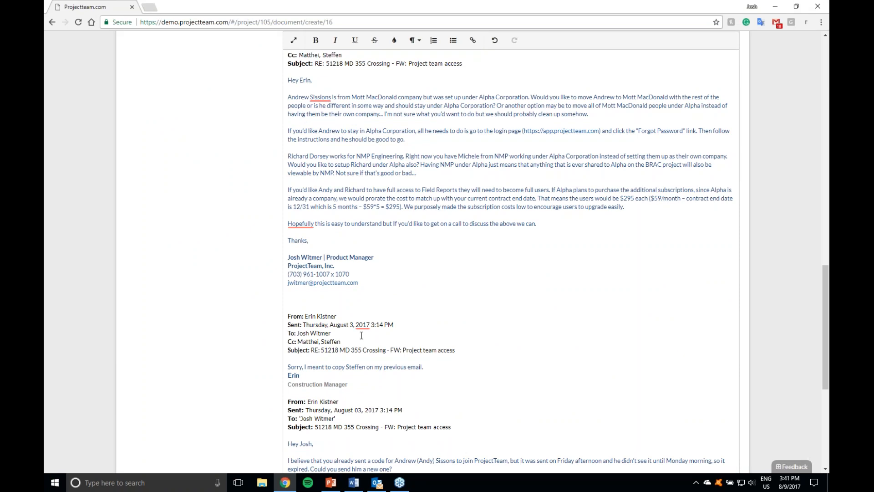
{"action": "scroll", "coordinate": [362, 335], "scroll_direction": "up", "scroll_amount": 8}
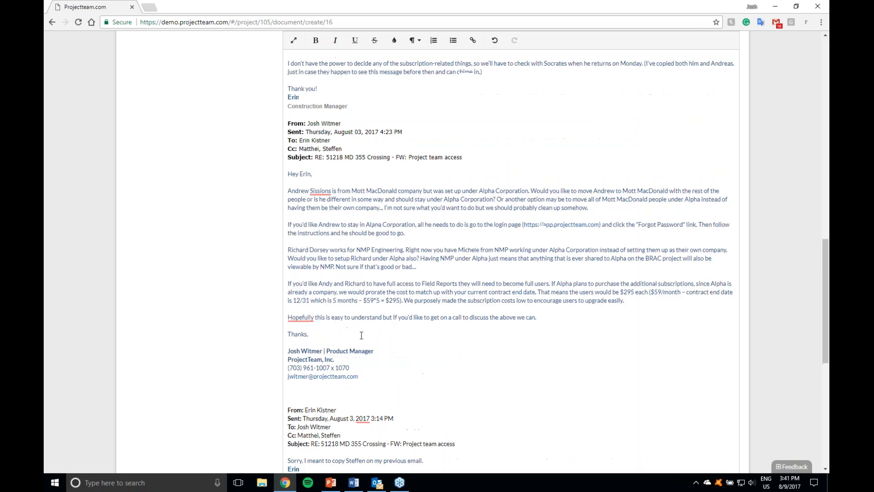
{"action": "scroll", "coordinate": [363, 335], "scroll_direction": "up", "scroll_amount": 5}
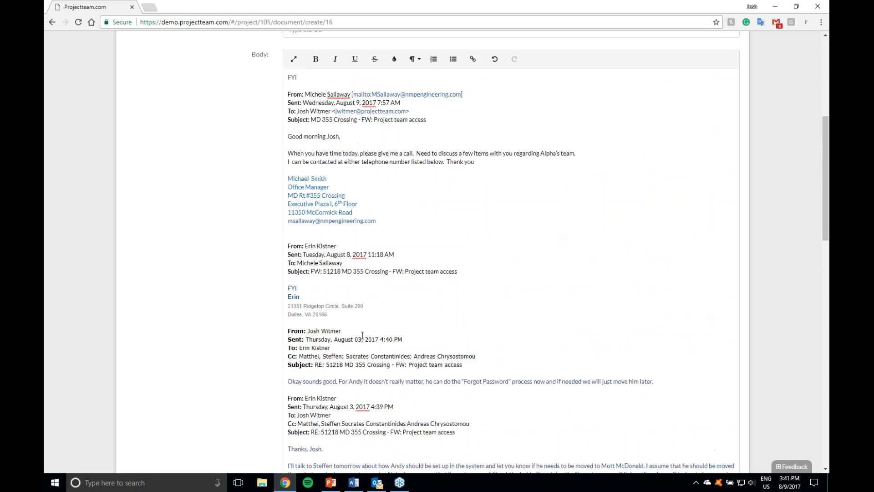
{"action": "scroll", "coordinate": [363, 335], "scroll_direction": "down", "scroll_amount": 6}
{"action": "scroll", "coordinate": [362, 335], "scroll_direction": "down", "scroll_amount": 5}
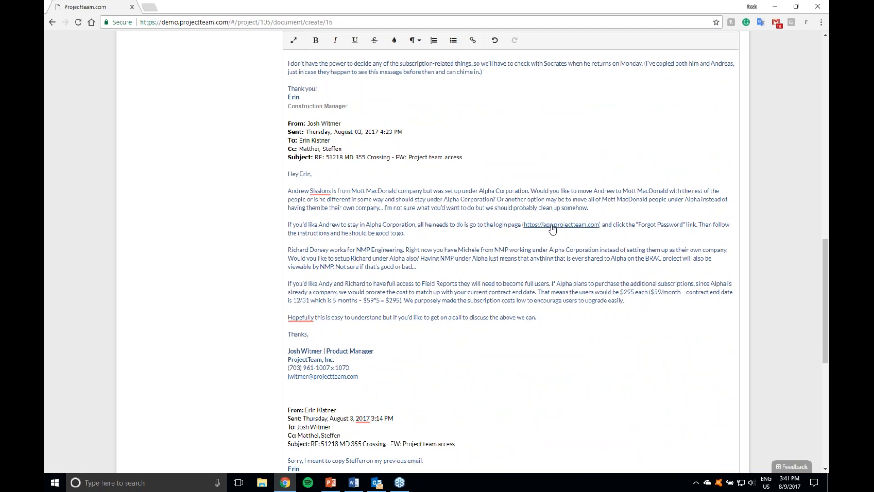
{"action": "scroll", "coordinate": [397, 228], "scroll_direction": "down", "scroll_amount": 3}
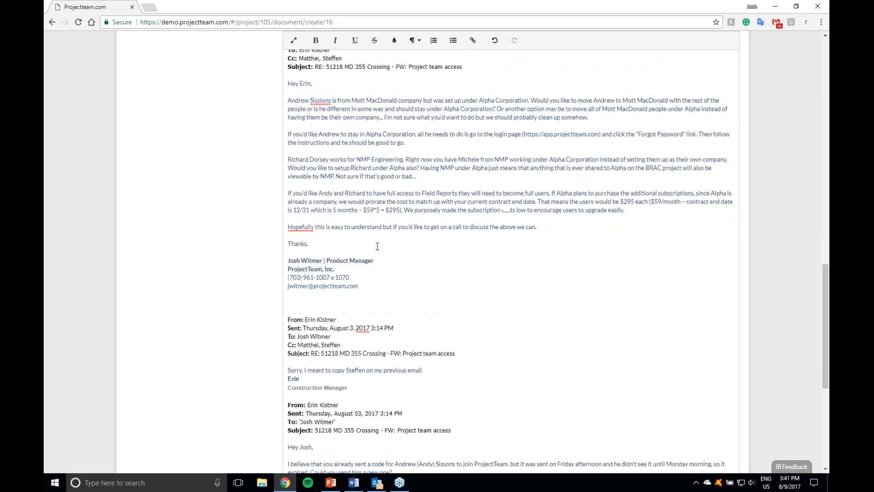
{"action": "scroll", "coordinate": [358, 286], "scroll_direction": "down", "scroll_amount": 3}
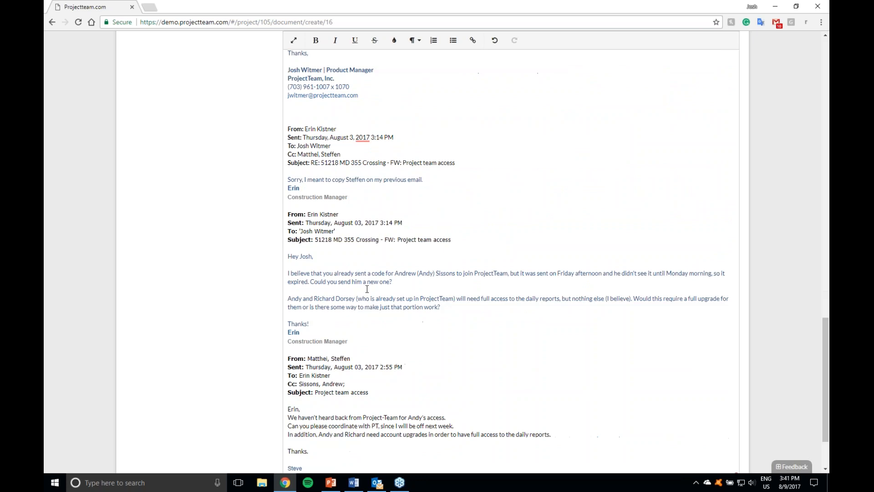
{"action": "scroll", "coordinate": [387, 305], "scroll_direction": "down", "scroll_amount": 2}
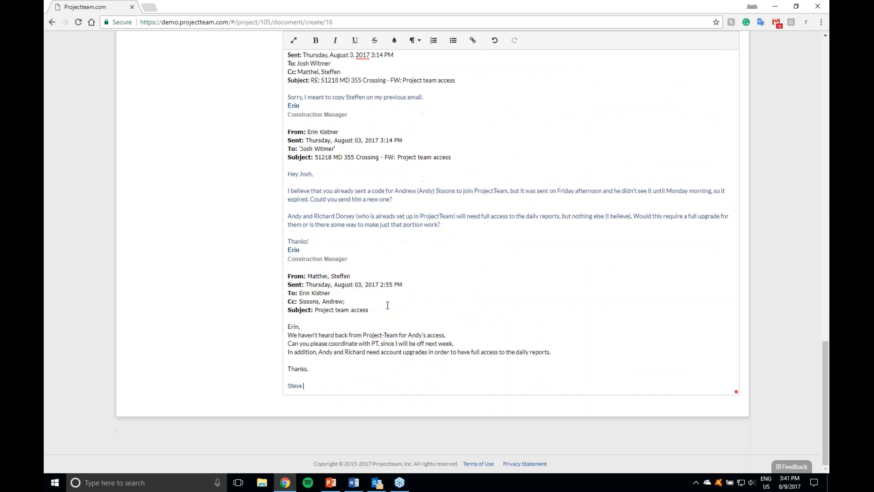
{"action": "scroll", "coordinate": [387, 305], "scroll_direction": "up", "scroll_amount": 15}
{"action": "scroll", "coordinate": [387, 305], "scroll_direction": "up", "scroll_amount": 10}
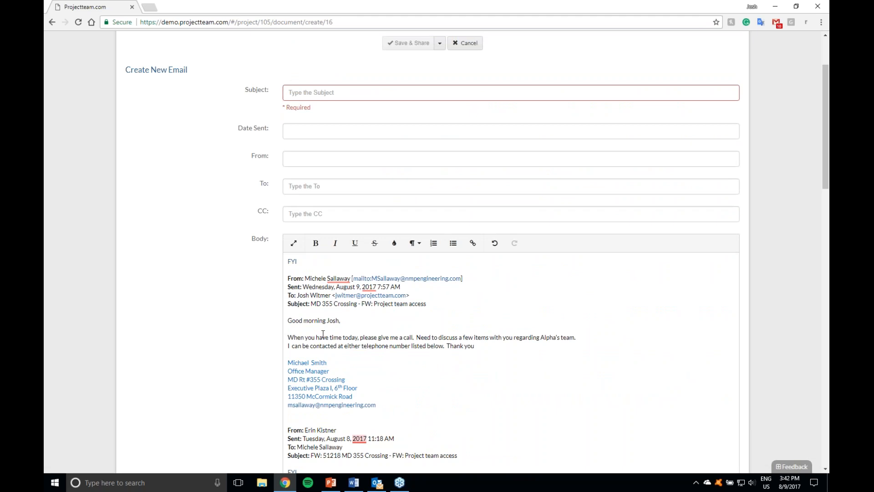
Step: Delete the opening FYI and first message header lines from the Body, and discard the new email record
{"action": "scroll", "coordinate": [305, 306], "scroll_direction": "down", "scroll_amount": 5}
{"action": "scroll", "coordinate": [384, 204], "scroll_direction": "up", "scroll_amount": 1}
{"action": "left_click_drag", "start_coordinate": [440, 161], "coordinate": [288, 119]}
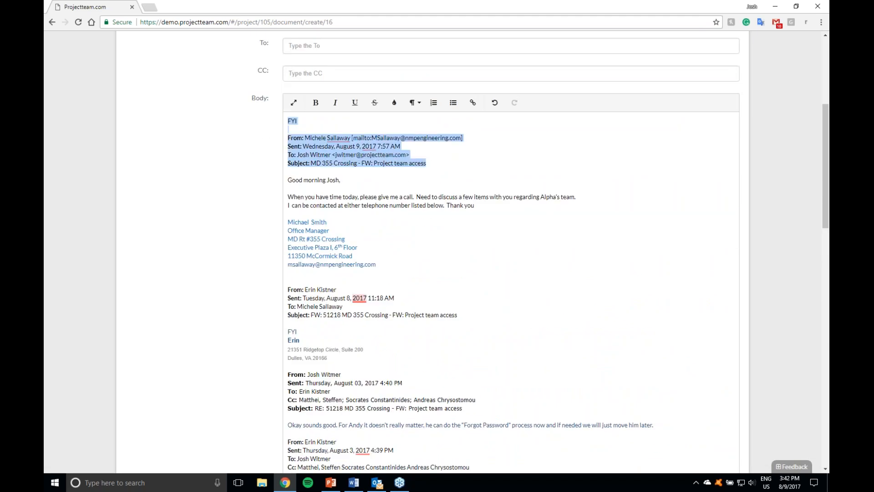
{"action": "key", "text": "BackSpace"}
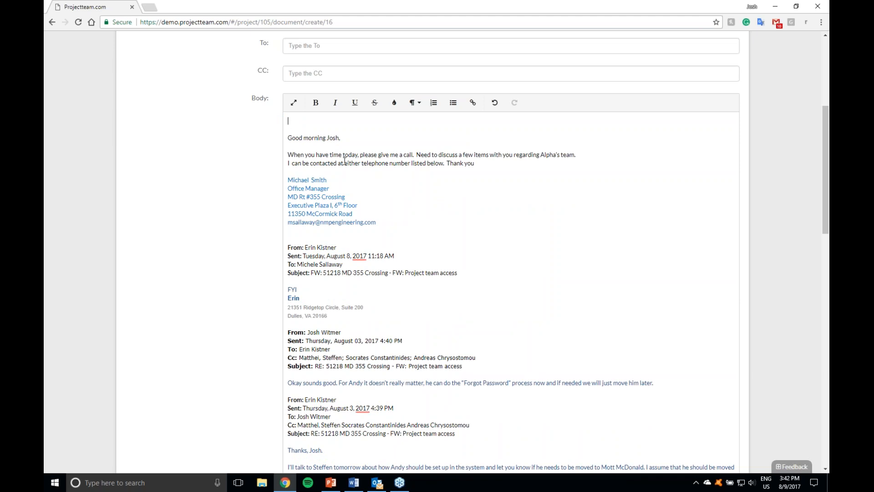
{"action": "scroll", "coordinate": [335, 199], "scroll_direction": "up", "scroll_amount": 6}
{"action": "left_click", "coordinate": [465, 136]}
Step: Open the form configuration of the project's Meeting Minutes
{"action": "left_click", "coordinate": [587, 92]}
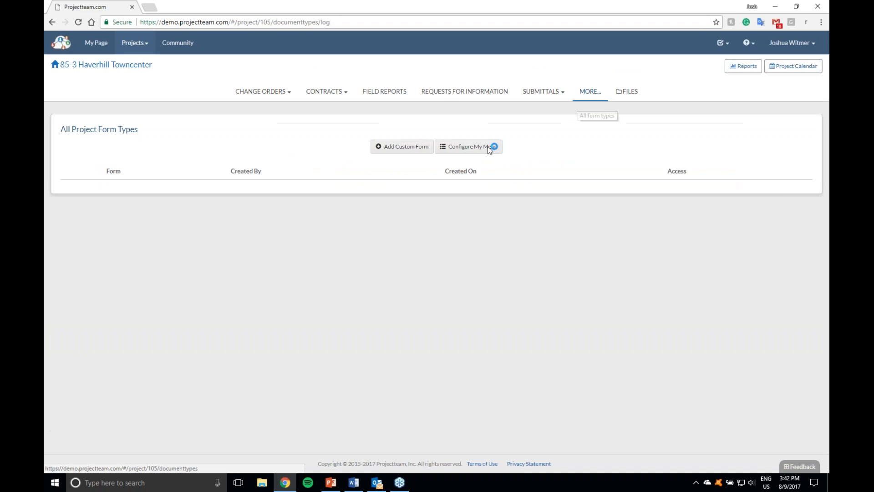
{"action": "scroll", "coordinate": [307, 273], "scroll_direction": "down", "scroll_amount": 4}
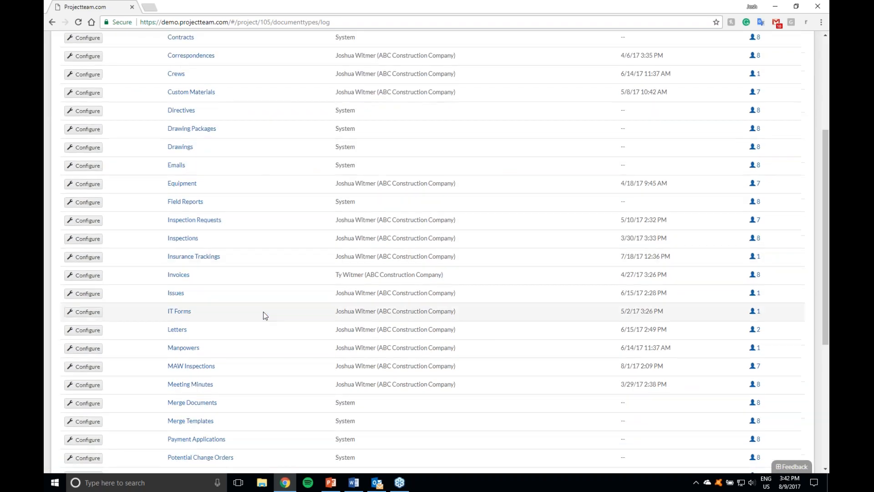
{"action": "left_click", "coordinate": [200, 384]}
{"action": "left_click", "coordinate": [474, 146]}
{"action": "left_click", "coordinate": [508, 195]}
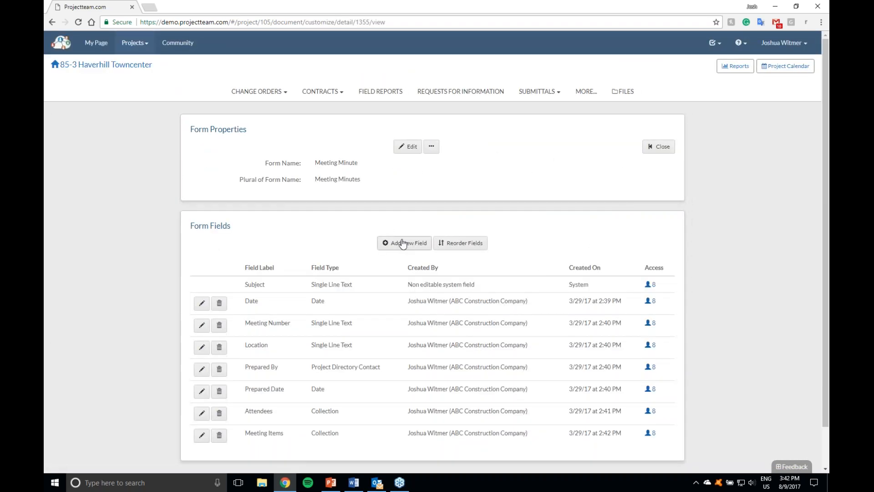
Step: Define a new Multi-line Rich Text field labelled "All Meeting Notes" for the Meeting Minute form
{"action": "left_click", "coordinate": [402, 243]}
{"action": "left_click", "coordinate": [344, 200]}
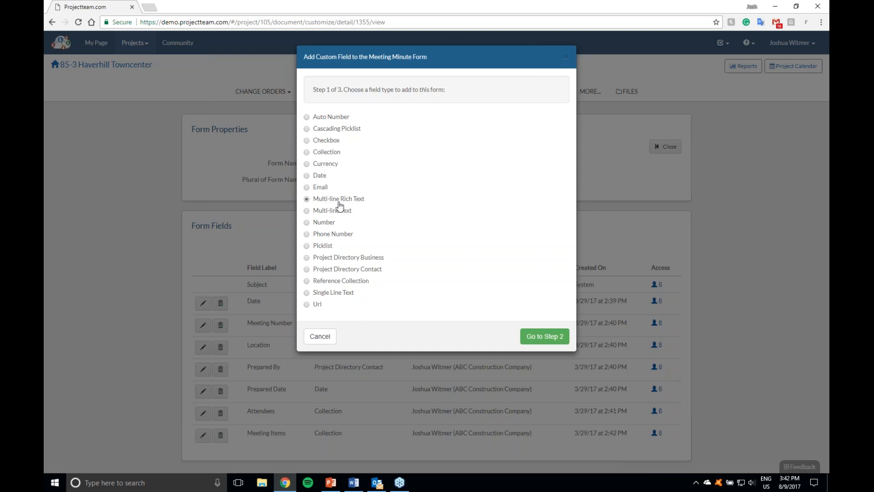
{"action": "left_click", "coordinate": [528, 336]}
{"action": "left_click", "coordinate": [463, 141]}
{"action": "type", "text": "All Meeting Notes"}
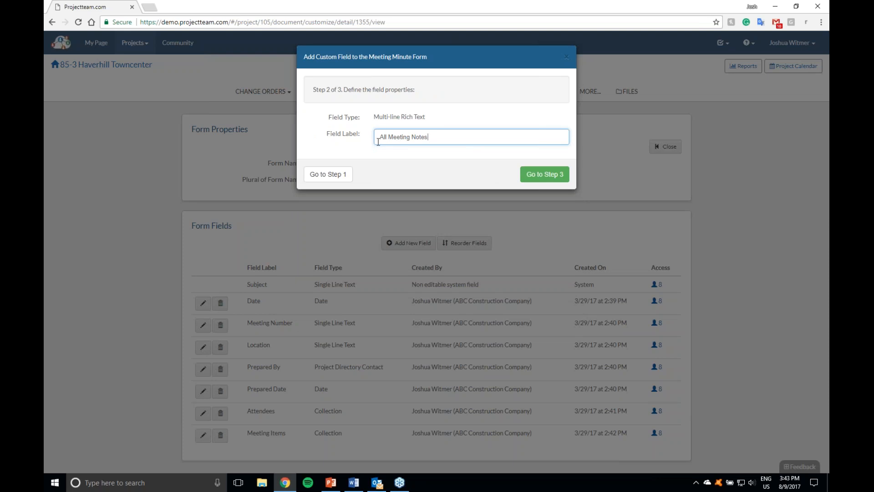
Step: Give all users on the project Read/Write access to the new field, and add it to the form
{"action": "left_click", "coordinate": [545, 174]}
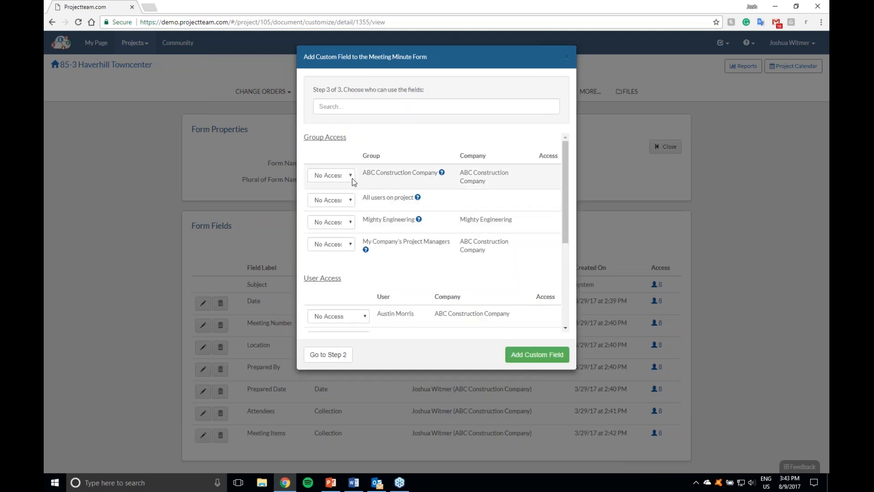
{"action": "left_click", "coordinate": [332, 199]}
{"action": "left_click", "coordinate": [330, 214]}
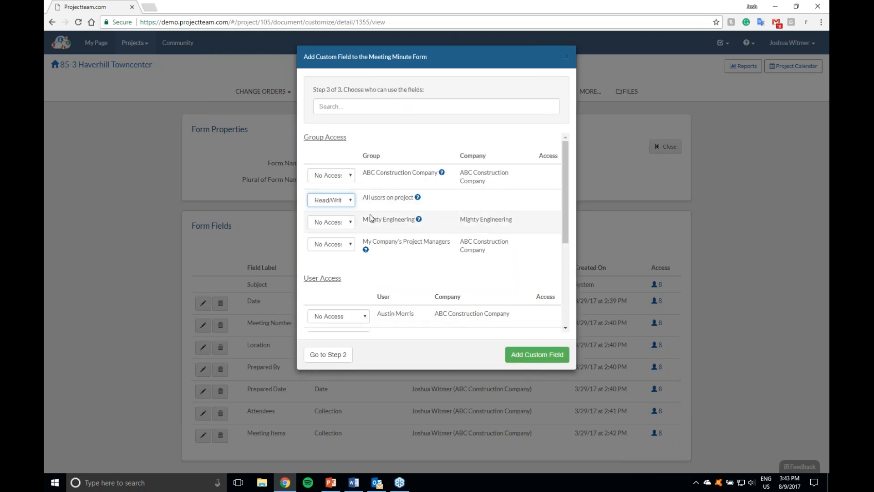
{"action": "left_click", "coordinate": [512, 354]}
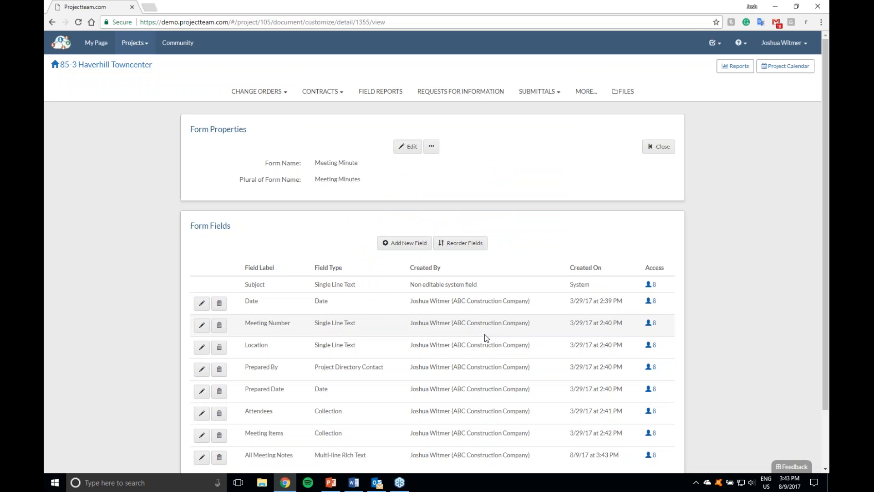
Step: Close the form configuration and start a new meeting minute showing the All Meeting Notes field
{"action": "left_click", "coordinate": [657, 147]}
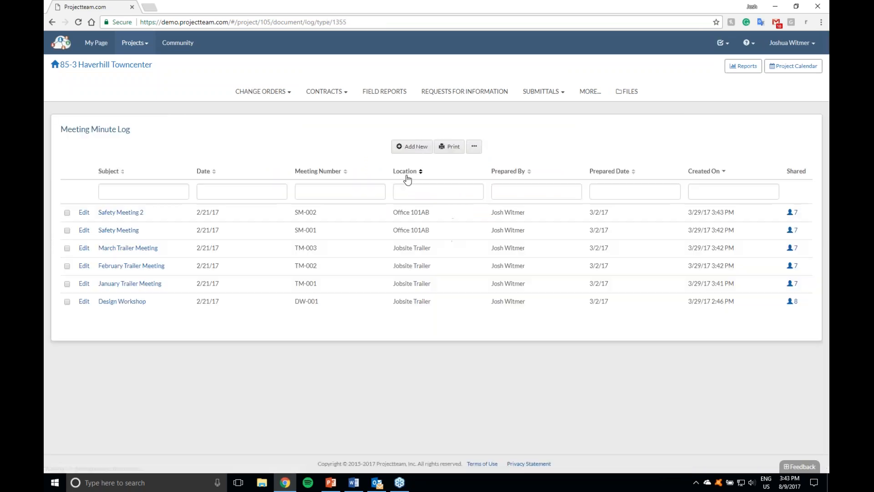
{"action": "left_click", "coordinate": [412, 146]}
{"action": "scroll", "coordinate": [241, 297], "scroll_direction": "down", "scroll_amount": 1}
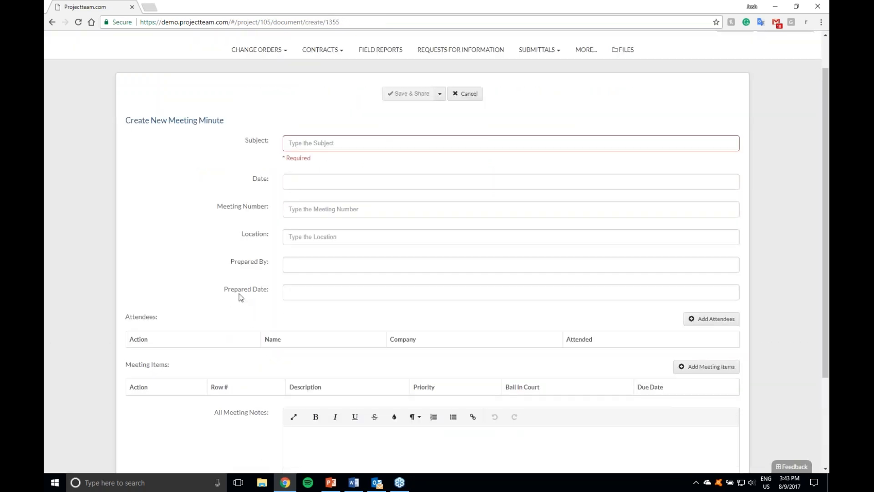
{"action": "scroll", "coordinate": [241, 297], "scroll_direction": "down", "scroll_amount": 3}
Step: Enter "A lot of information" in All Meeting Notes and start a bulleted list on the following line
{"action": "left_click", "coordinate": [370, 344]}
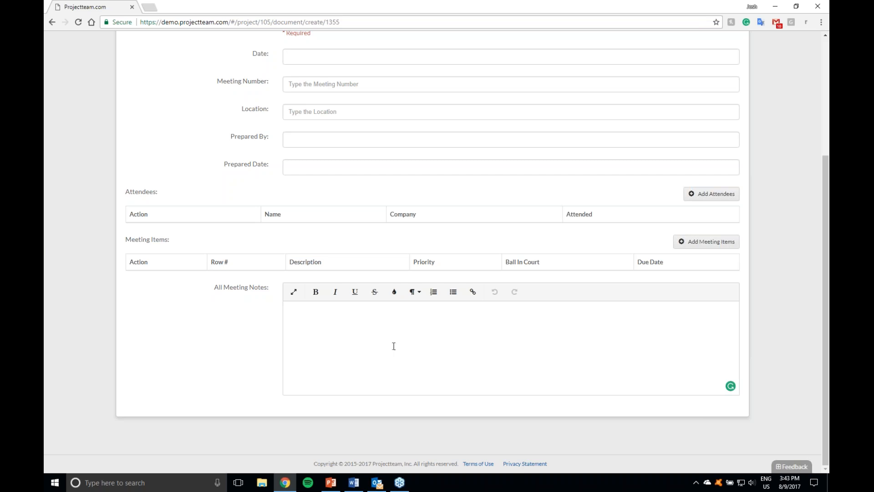
{"action": "type", "text": "A lot of information"}
{"action": "key", "text": "Return"}
{"action": "left_click", "coordinate": [453, 291]}
Step: Expand the notes editor to full screen, enter the bullet "big screen information", and return to the meeting minute form
{"action": "left_click", "coordinate": [294, 291]}
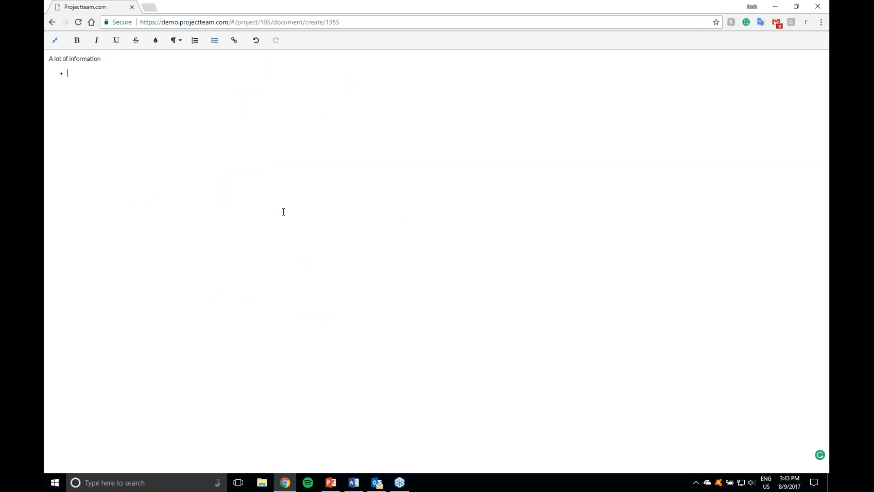
{"action": "type", "text": "big screen information"}
{"action": "left_click", "coordinate": [55, 40]}
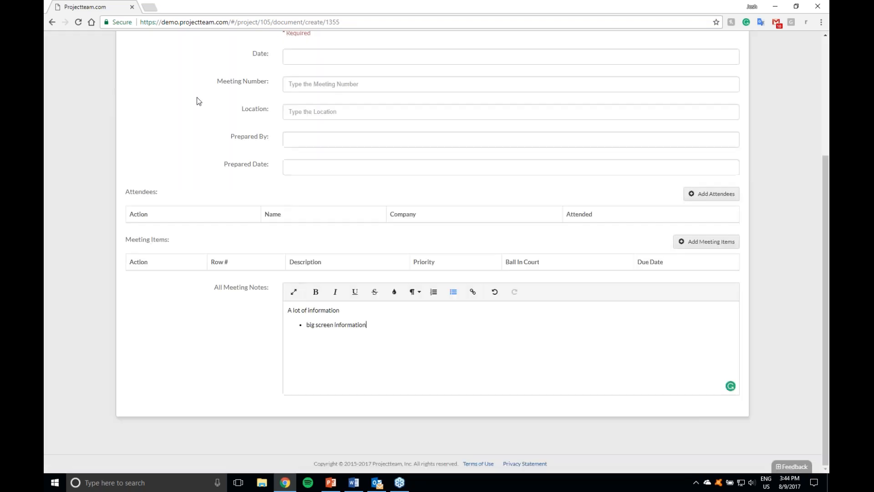
{"action": "scroll", "coordinate": [388, 314], "scroll_direction": "up", "scroll_amount": 4}
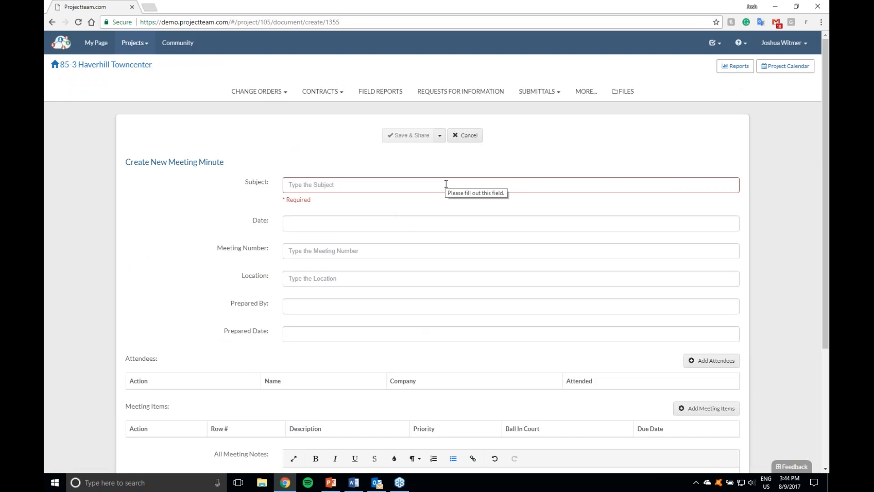
{"action": "scroll", "coordinate": [446, 183], "scroll_direction": "down", "scroll_amount": 4}
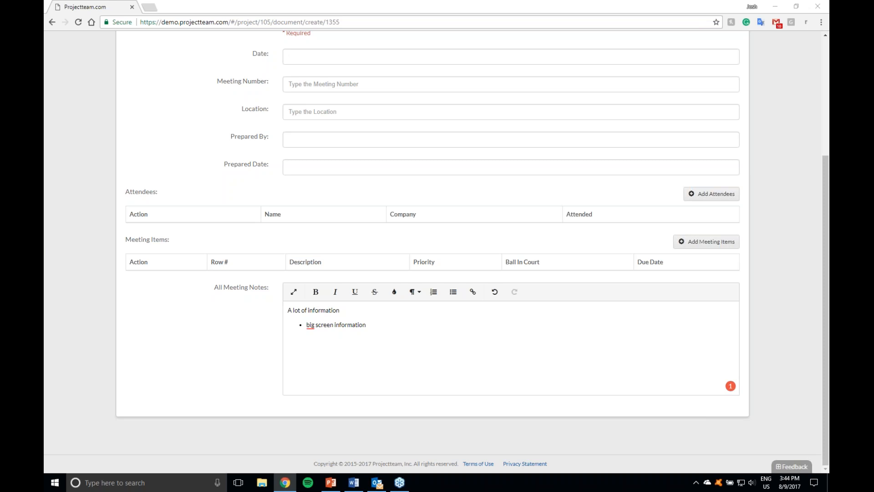
Step: Switch to the PowerPoint webinar slide show and present the ProjectTeam Resources slide
{"action": "left_click", "coordinate": [335, 488]}
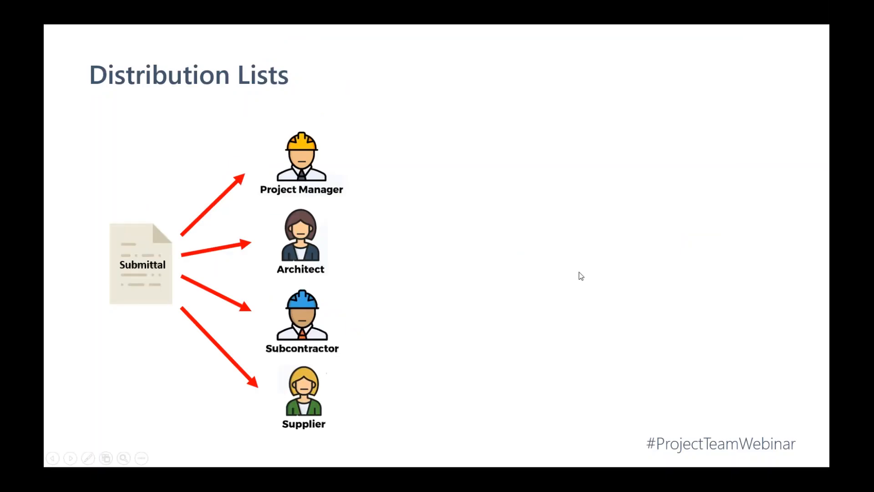
{"action": "left_click", "coordinate": [560, 266]}
{"action": "left_click", "coordinate": [535, 275]}
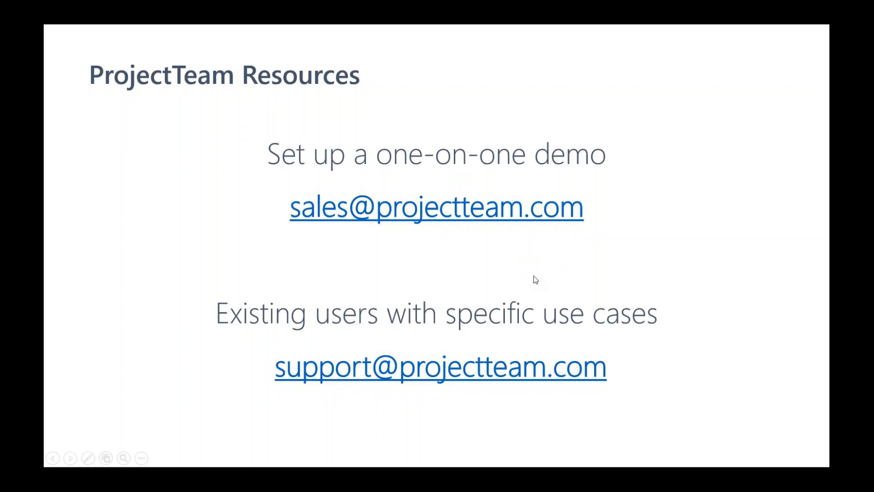
{"action": "left_click", "coordinate": [534, 275]}
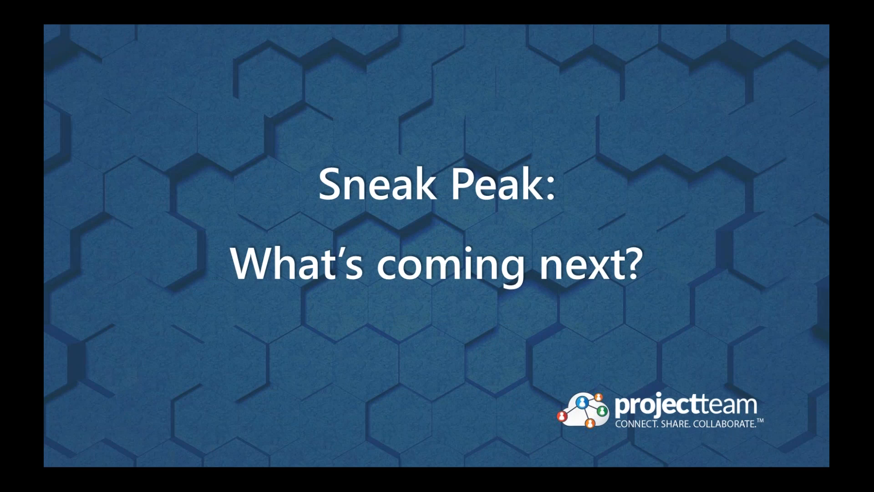
{"action": "left_click", "coordinate": [343, 265]}
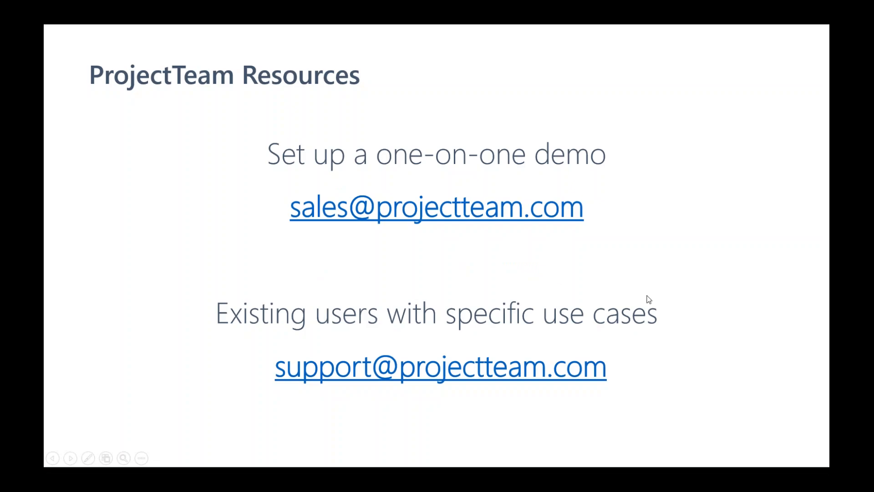